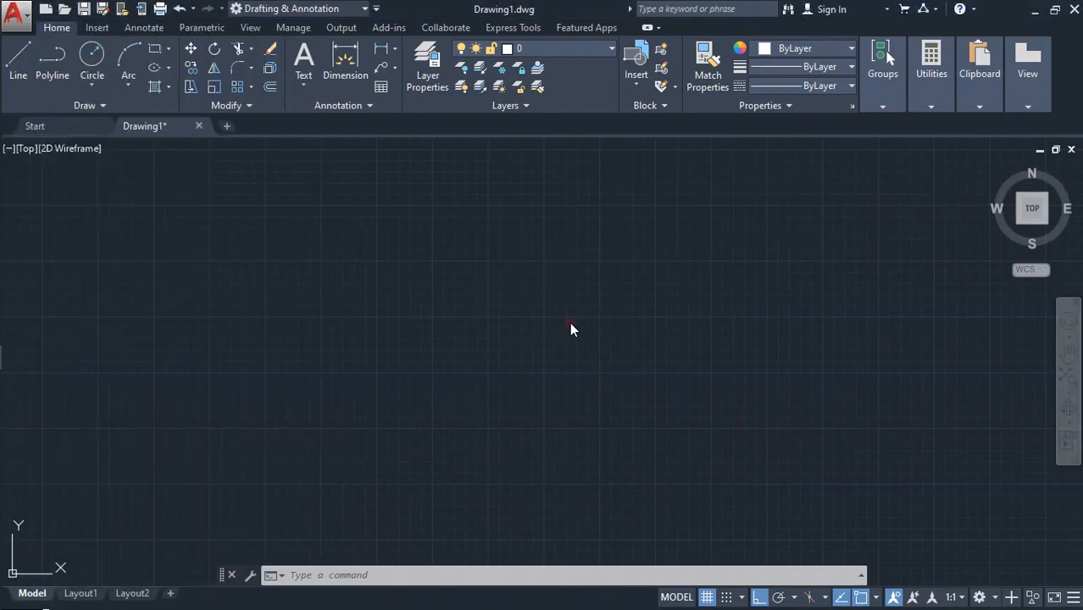
- Draw a 100 by 100 square in the empty drawing area
click(155, 48)
click(370, 287)
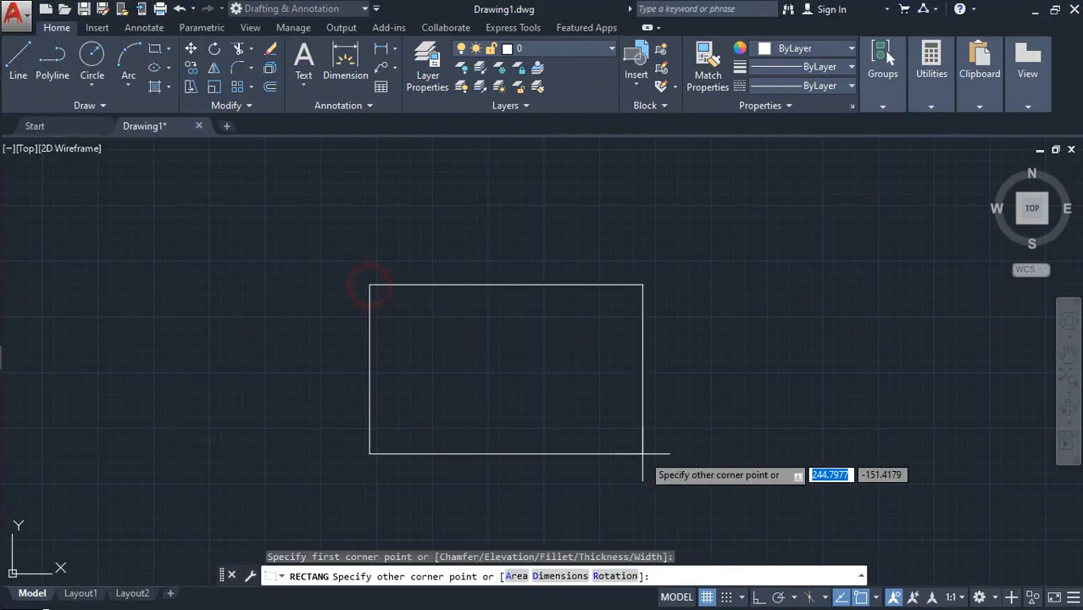
text(@100)
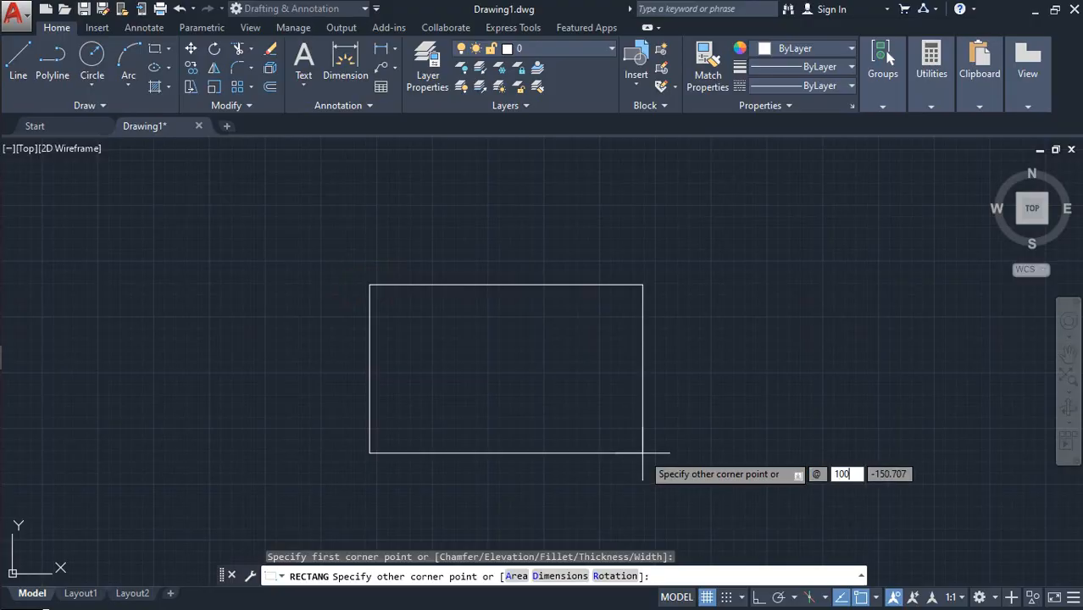
key(Tab)
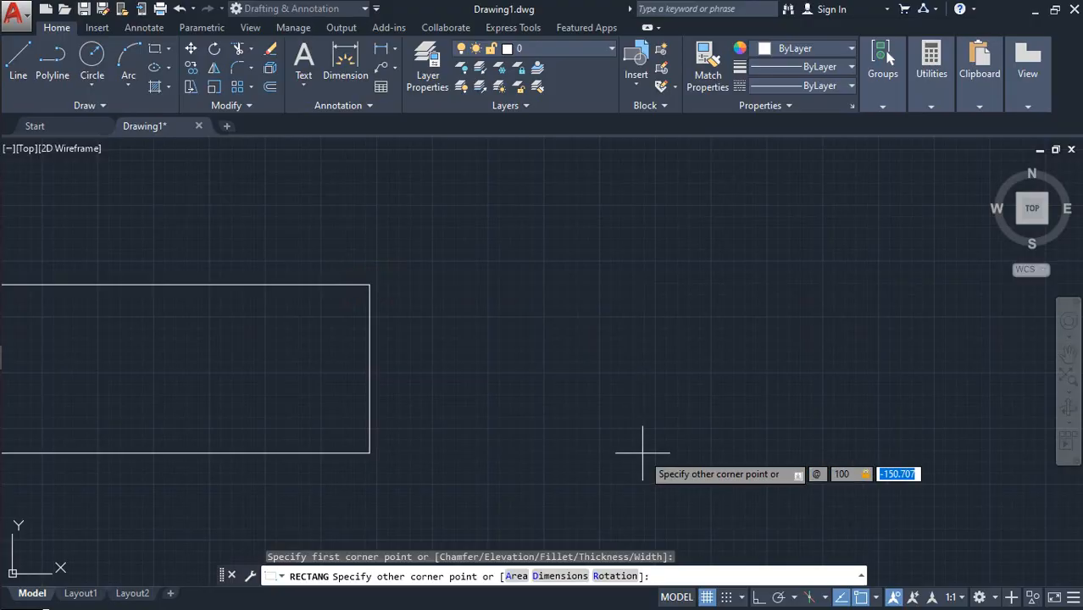
text(100)
key(Return)
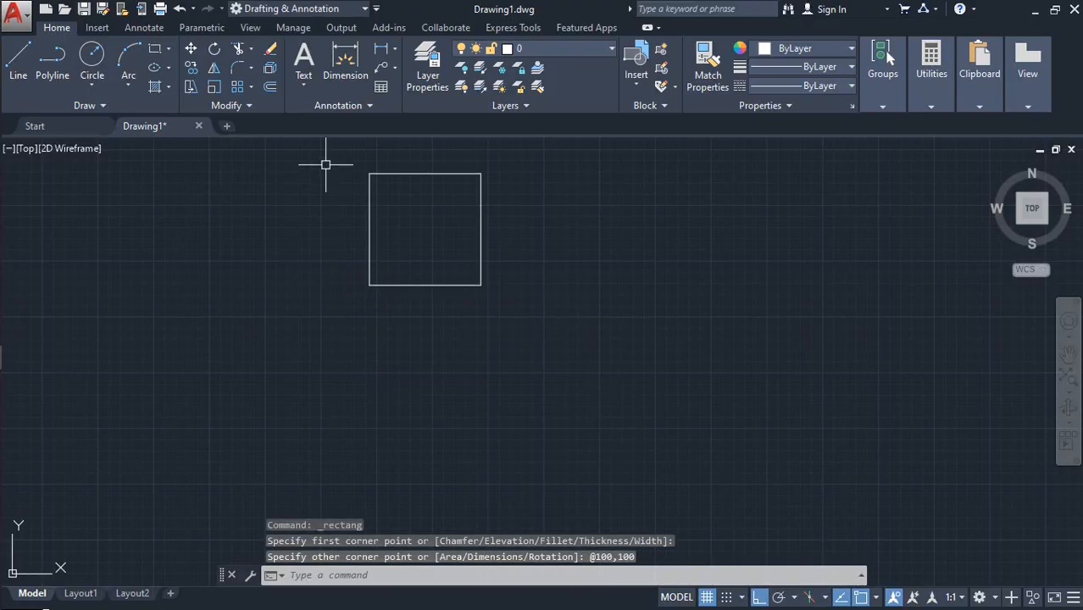
- Draw a circle of diameter 5 centred on the midpoint of the square's top edge
mouse_move(420, 222)
middle_down()
mouse_move(505, 349)
mouse_move(488, 371)
middle_up()
scroll(503, 347, up, 4)
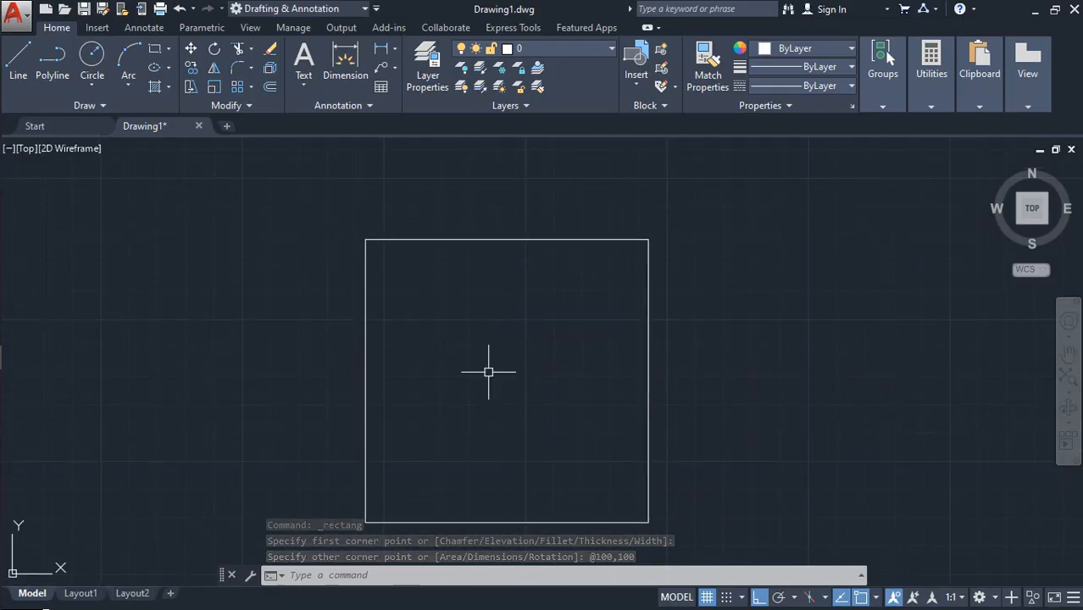
text(c)
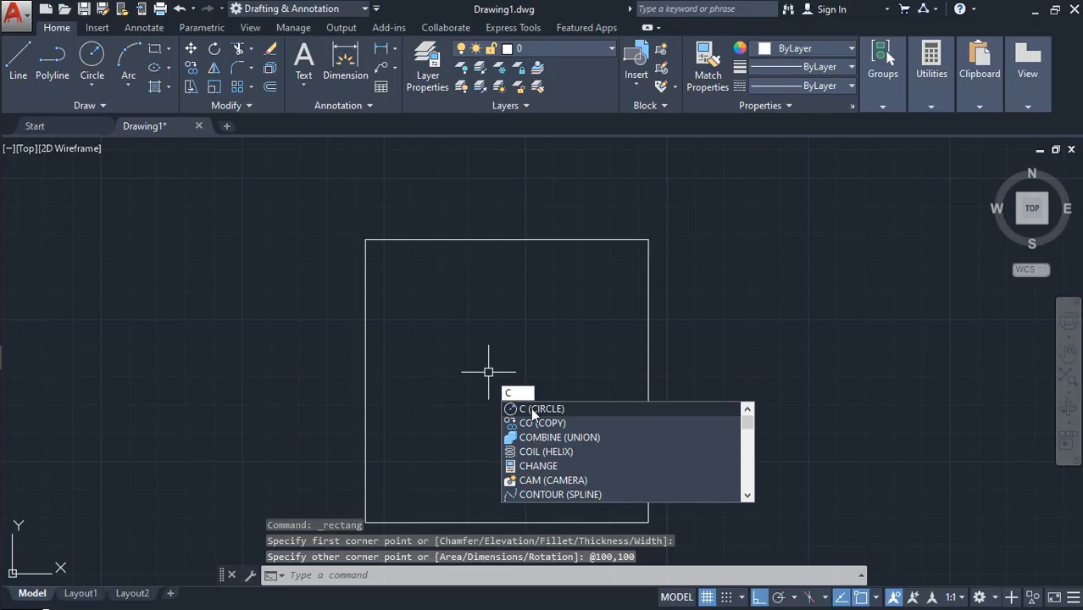
click(534, 409)
click(507, 240)
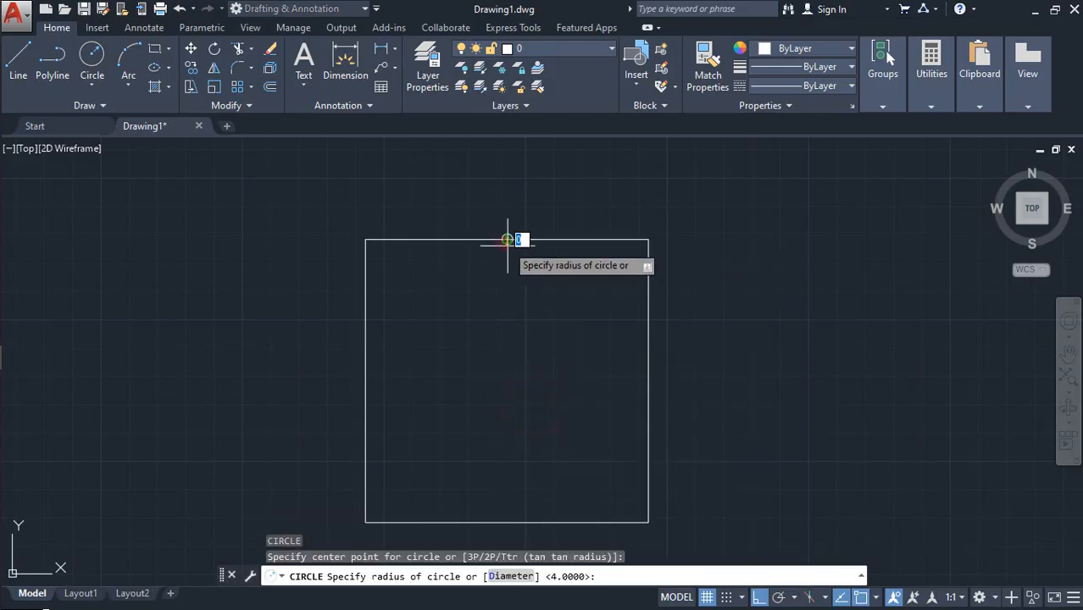
text(d)
key(Return)
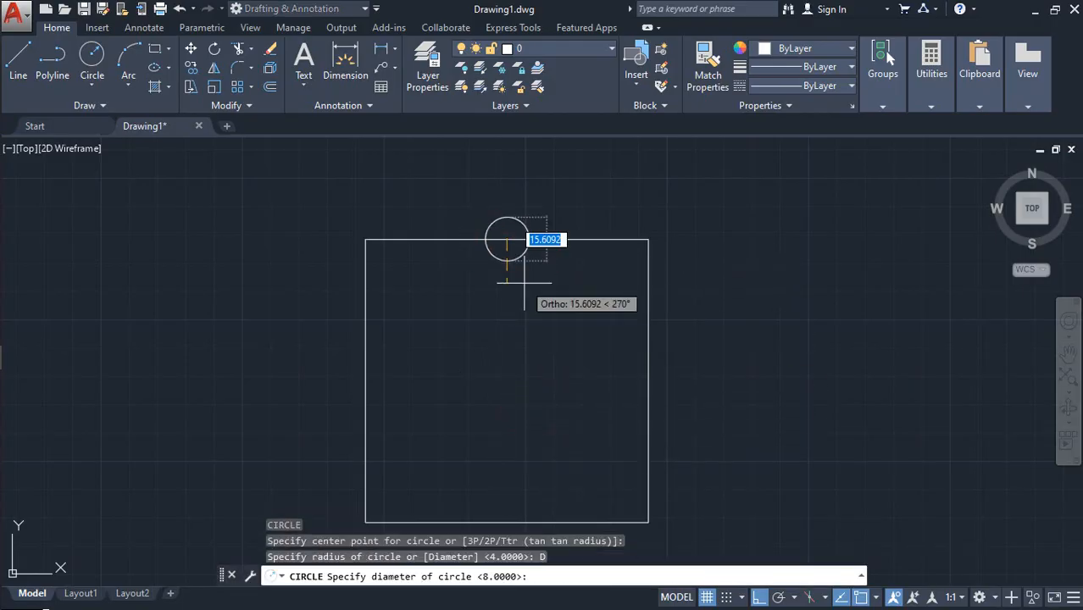
text(5)
key(Return)
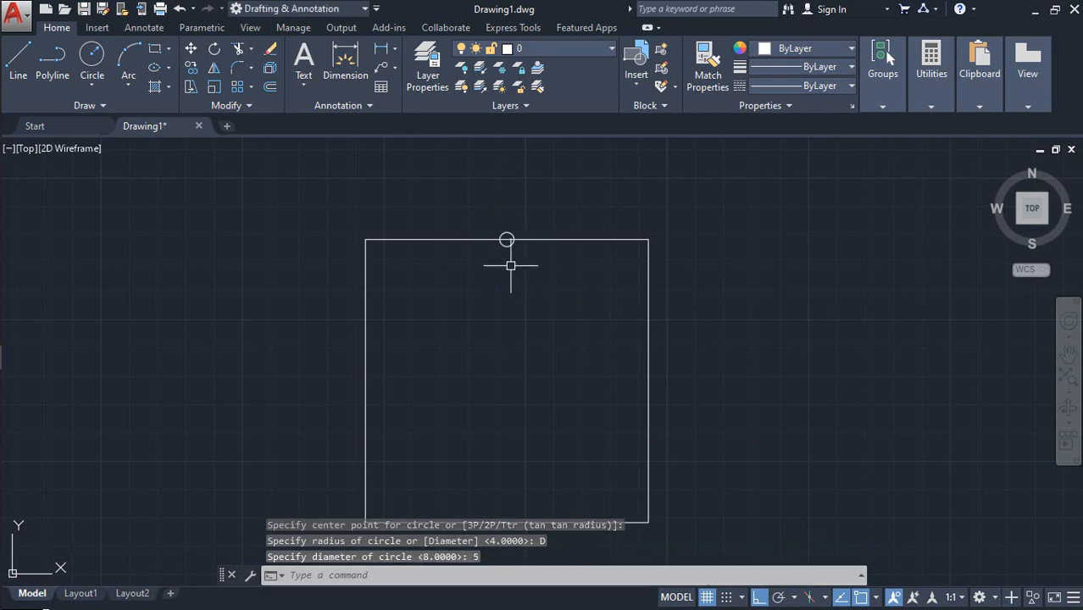
- Set the diameter of the circle on the square's top edge to 10
click(507, 240)
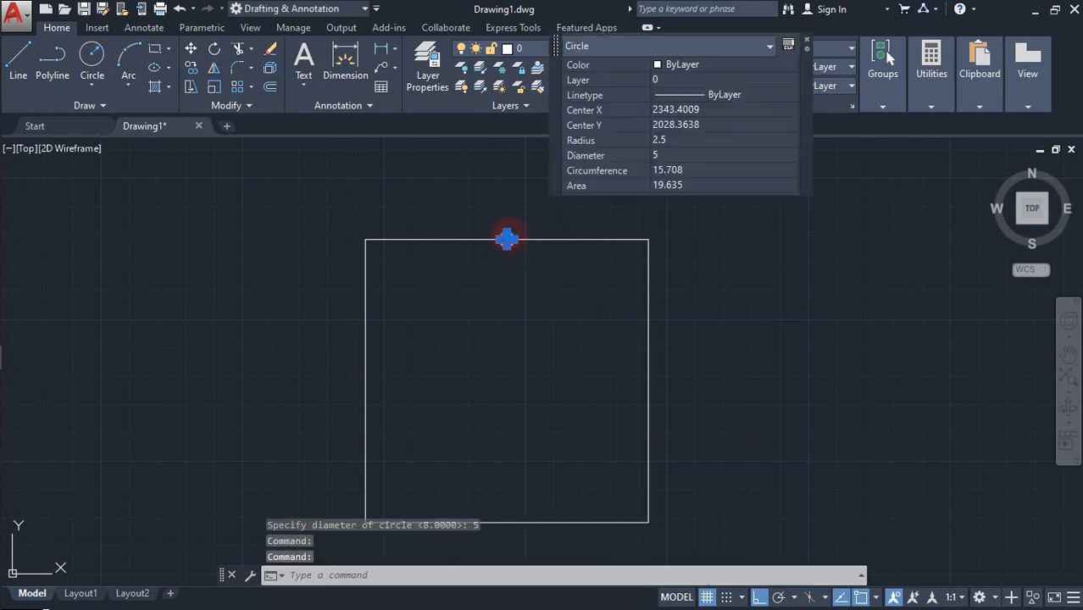
click(652, 155)
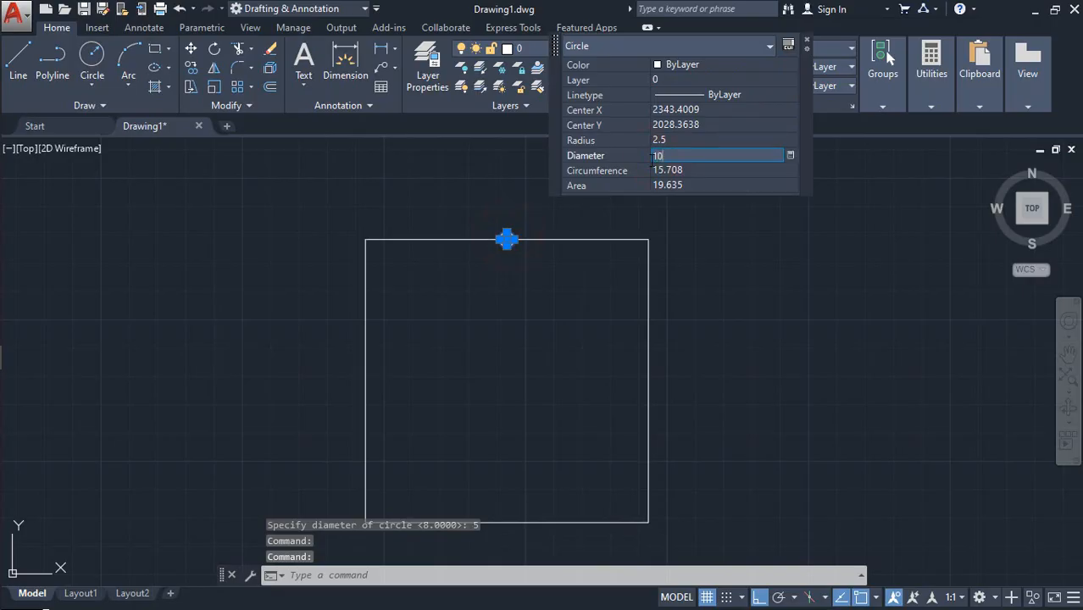
key(Return)
key(Escape)
- Move the circle 30 units straight up from the square's top edge
middle_drag(576, 303, 578, 344)
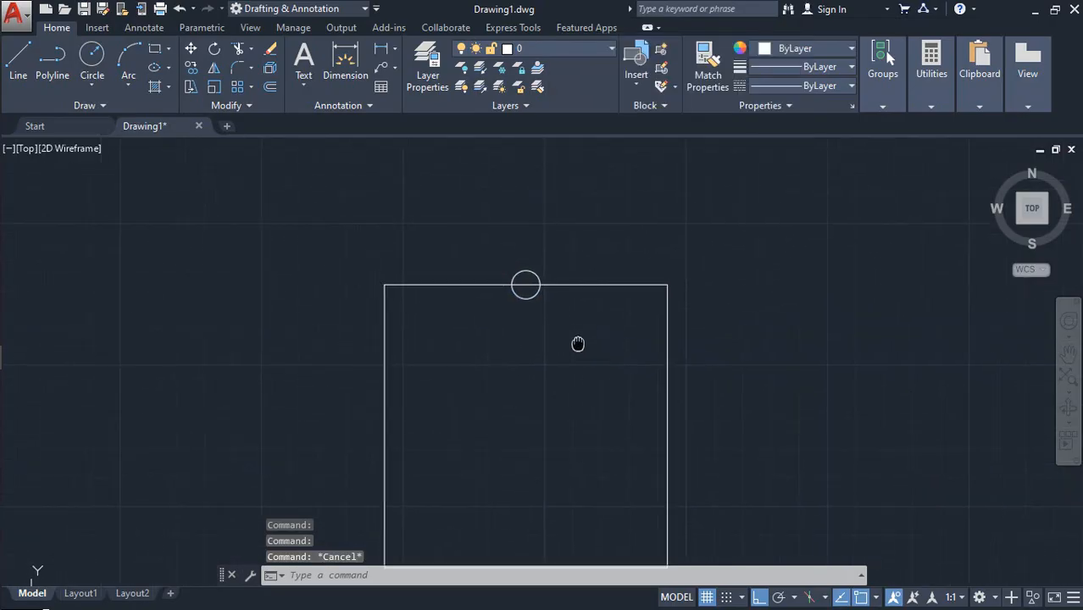
text(m)
key(Return)
click(536, 296)
key(Return)
click(591, 390)
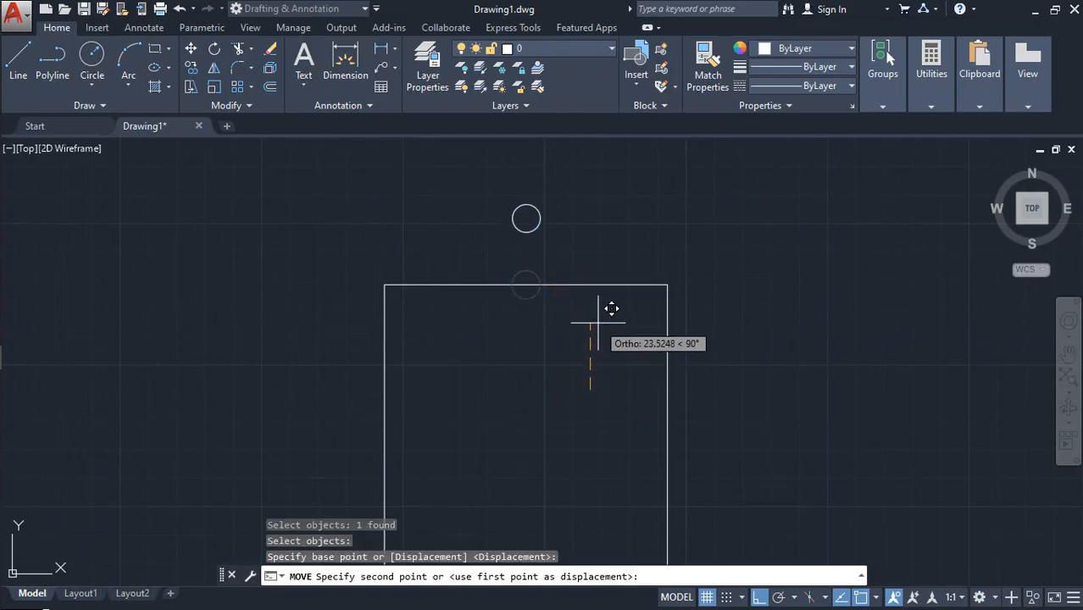
text(30)
key(Return)
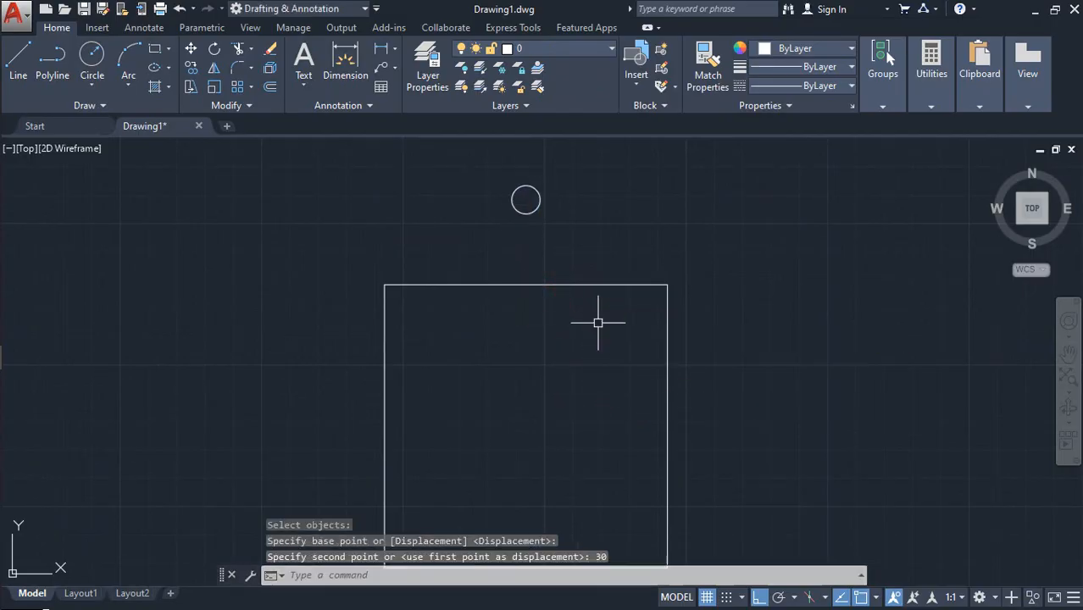
- Offset the circle above the square outward by 3 units
scroll(598, 314, down, 2)
mouse_move(589, 279)
middle_down()
mouse_move(597, 285)
mouse_move(588, 267)
middle_up()
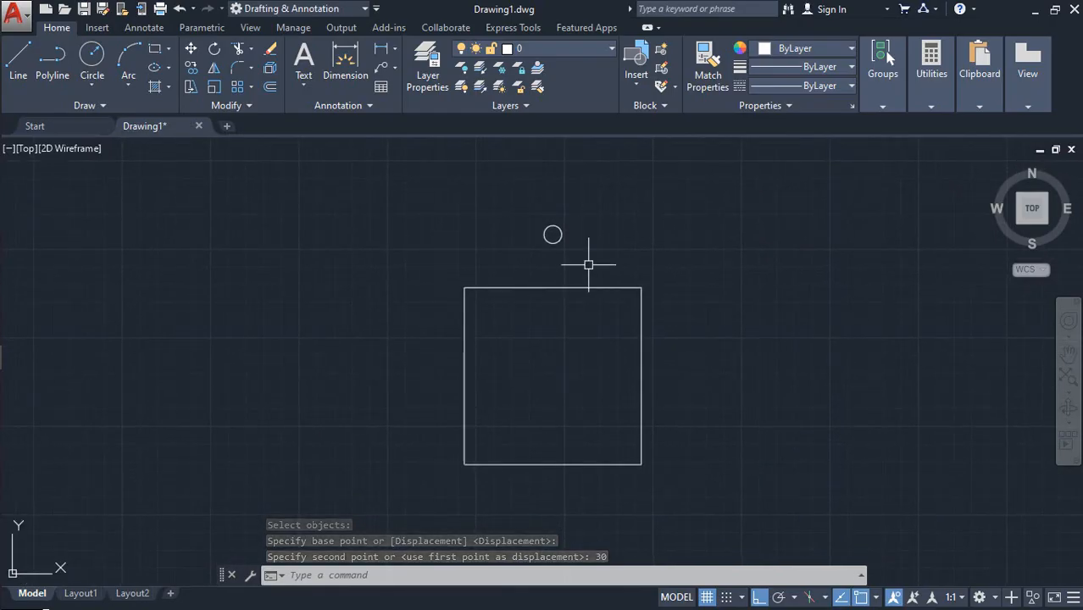
text(o)
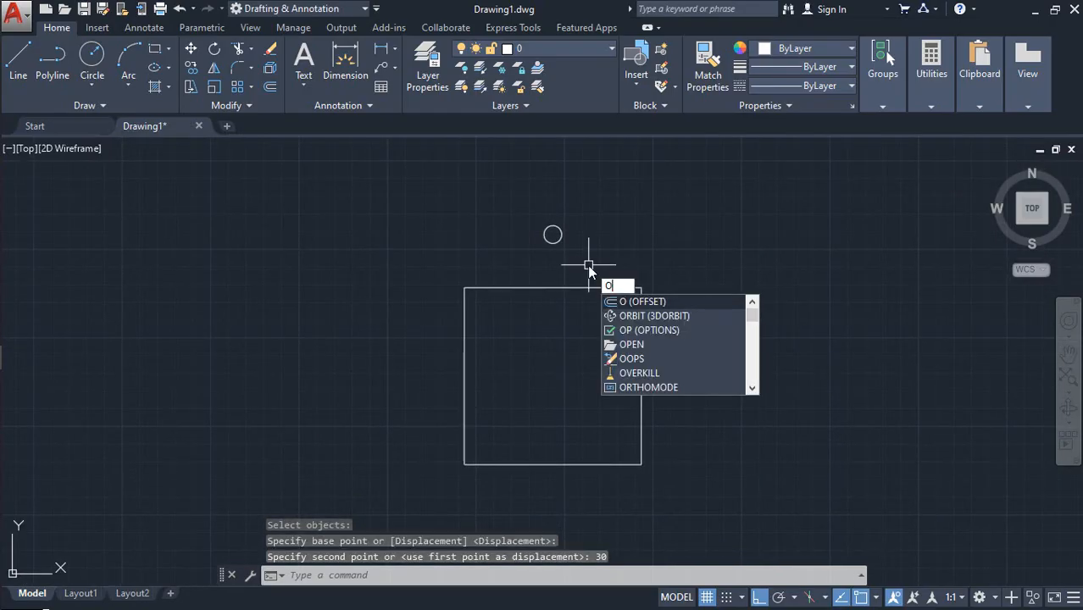
key(Return)
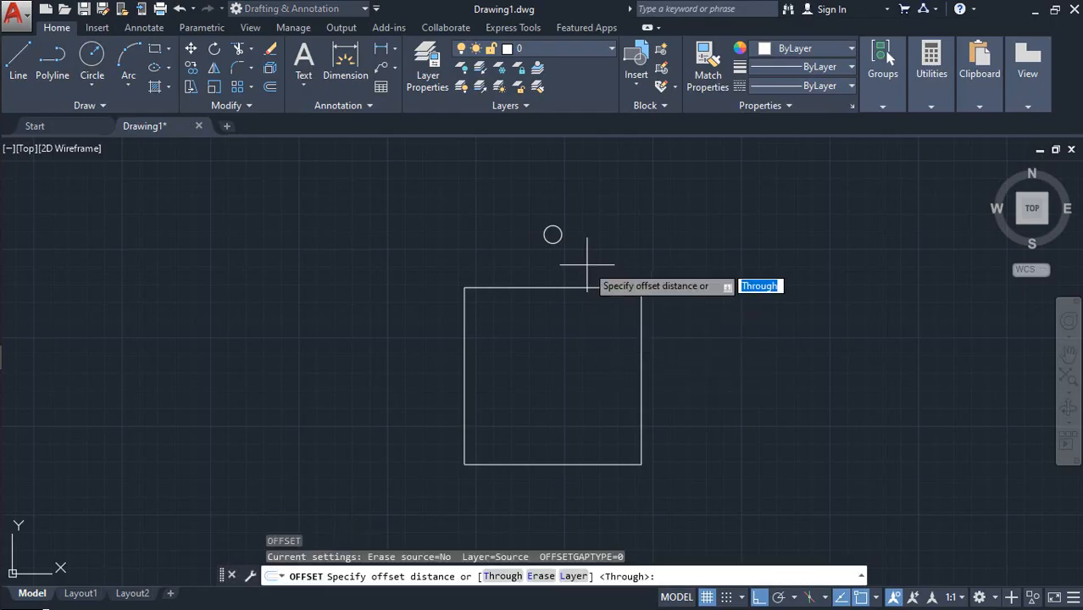
text(3)
key(Return)
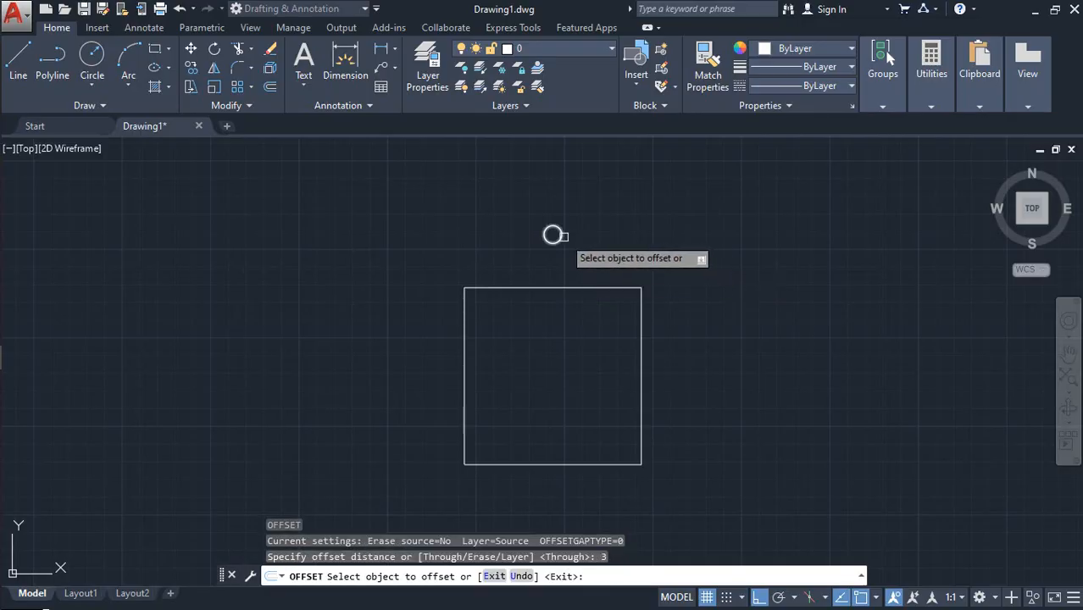
click(561, 235)
click(583, 259)
key(Return)
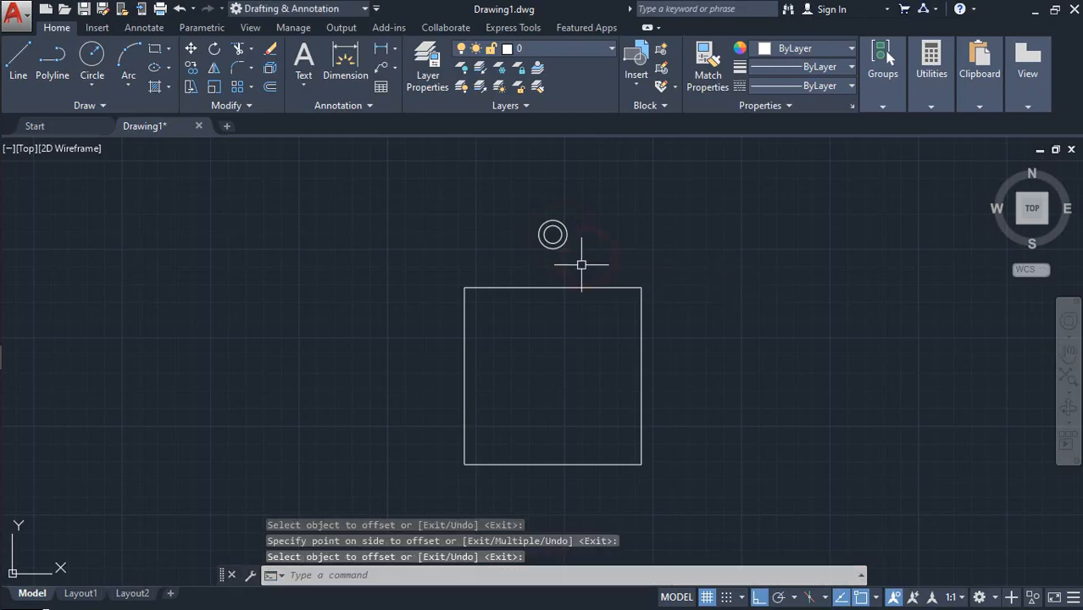
- Draw a vertical line from the outer circle's left quadrant down to the square's top edge
middle_drag(581, 268, 584, 270)
scroll(584, 270, up, 2)
text(L)
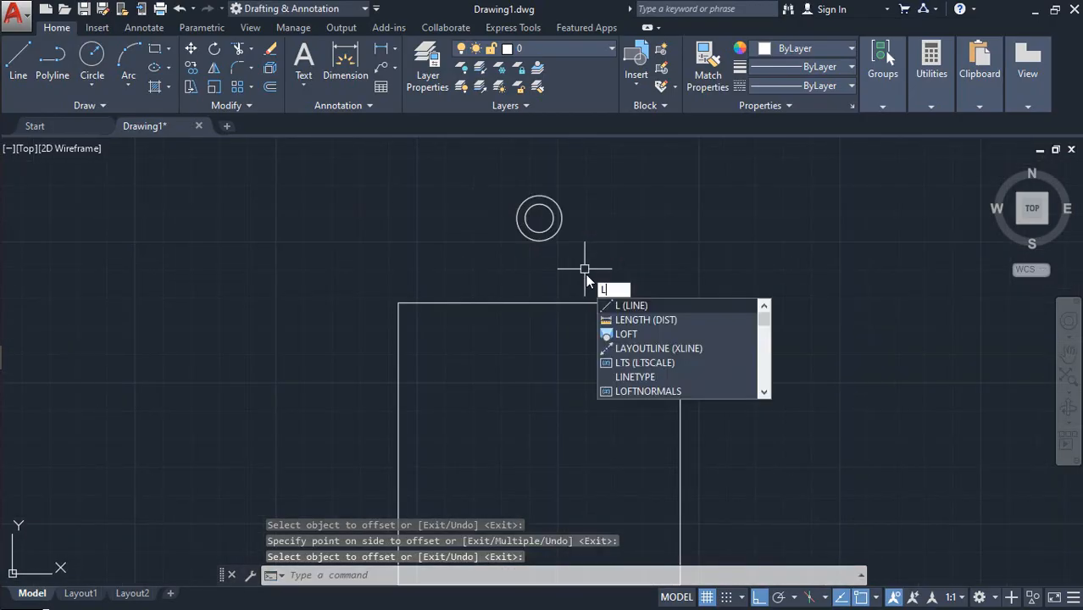
click(628, 310)
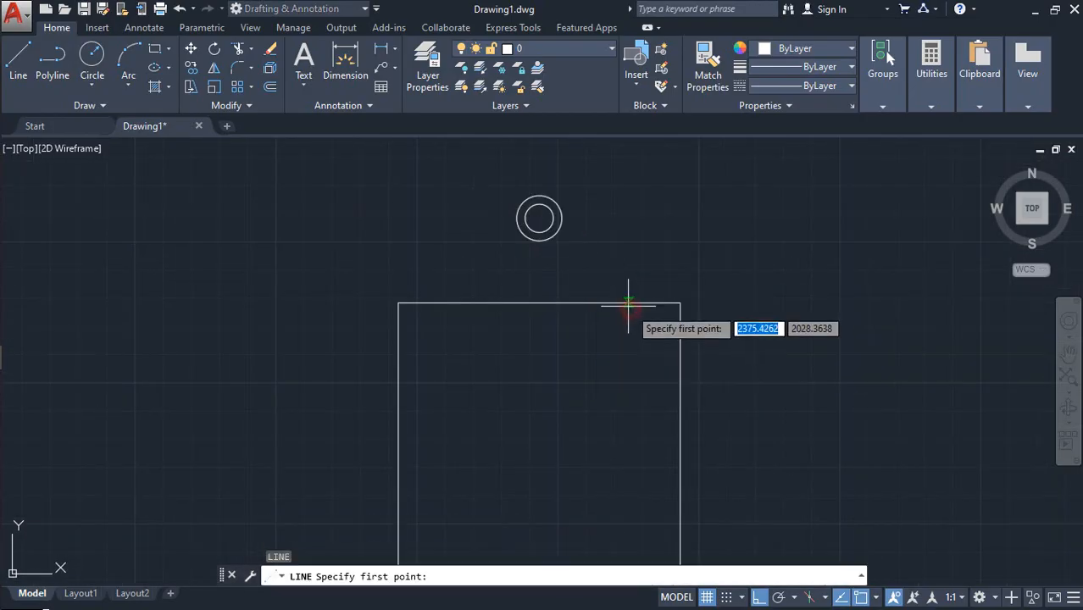
click(515, 220)
click(517, 304)
key(Return)
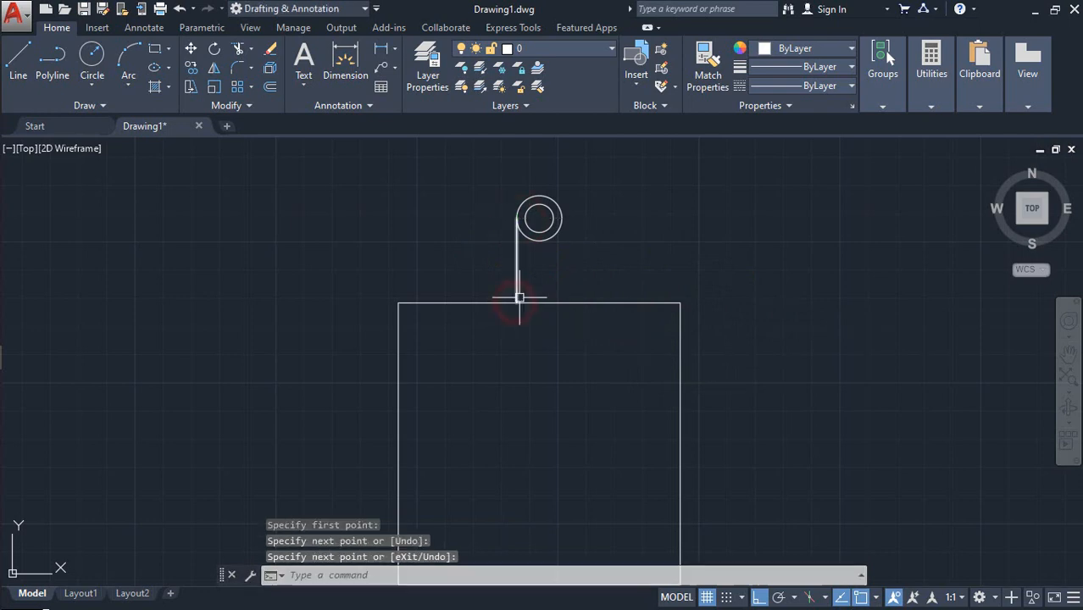
- Draw a second vertical line from the outer circle's right quadrant down to the square's top edge
key(Return)
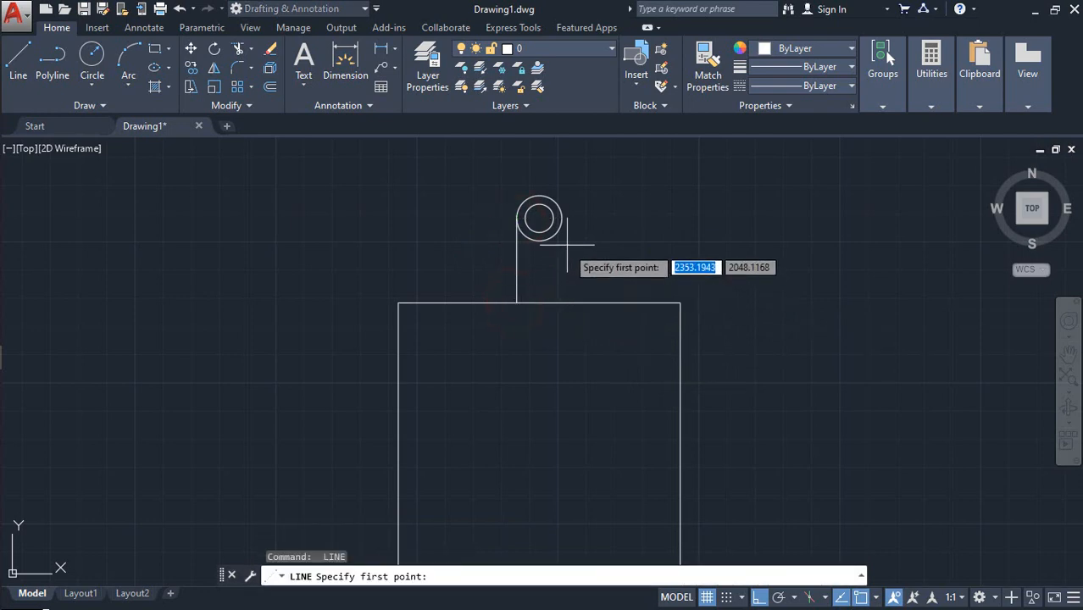
click(539, 219)
click(563, 302)
key(Return)
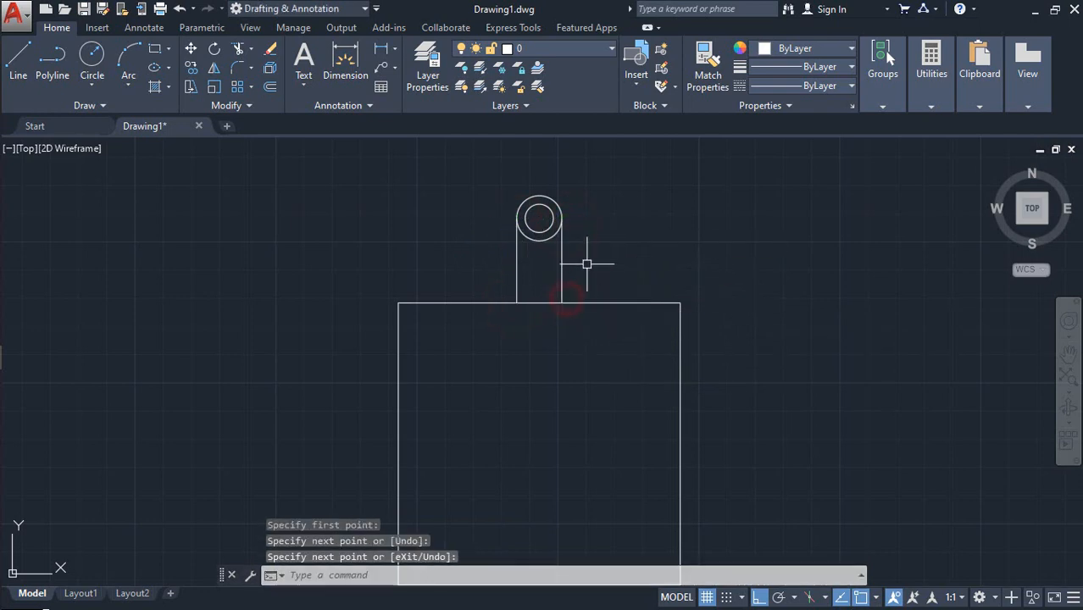
- Mirror the two circles and two vertical lines about the square's horizontal centreline, keeping the source objects
scroll(588, 262, down, 2)
scroll(593, 260, up, 2)
scroll(568, 315, down, 2)
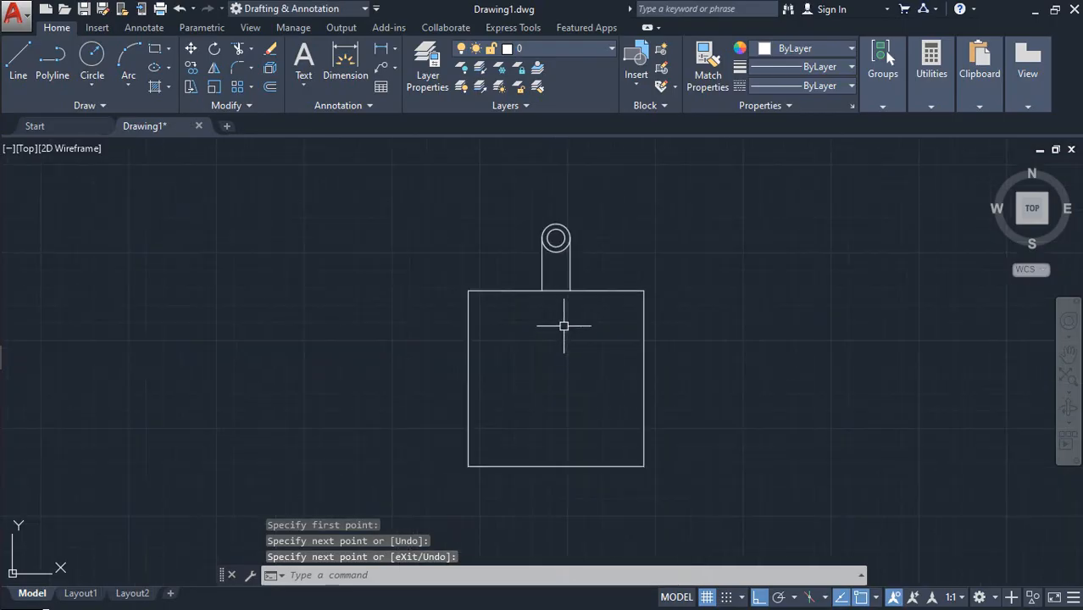
middle_drag(560, 331, 558, 327)
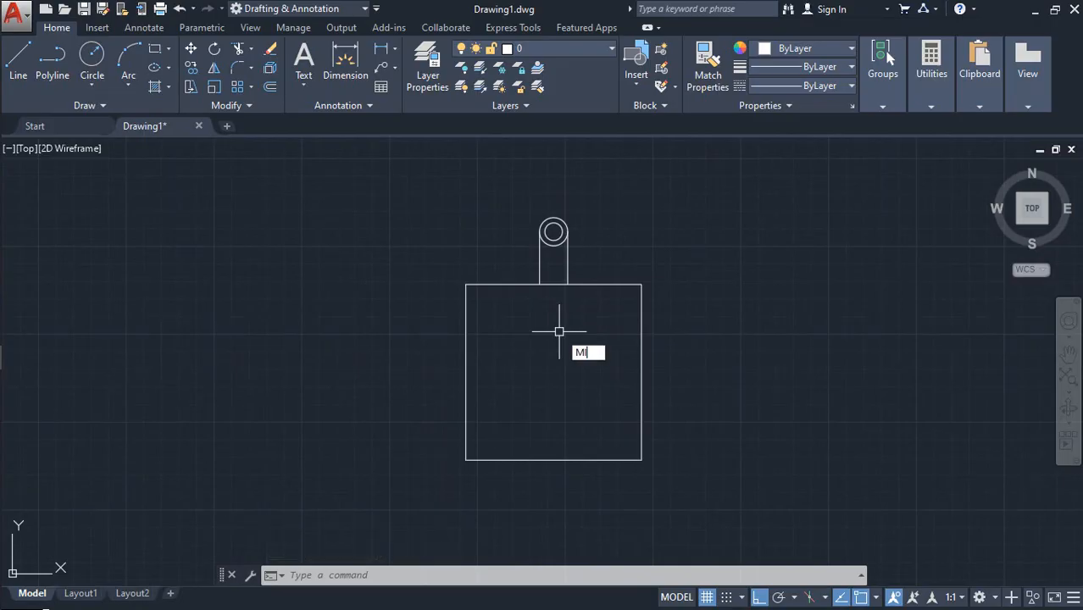
click(598, 371)
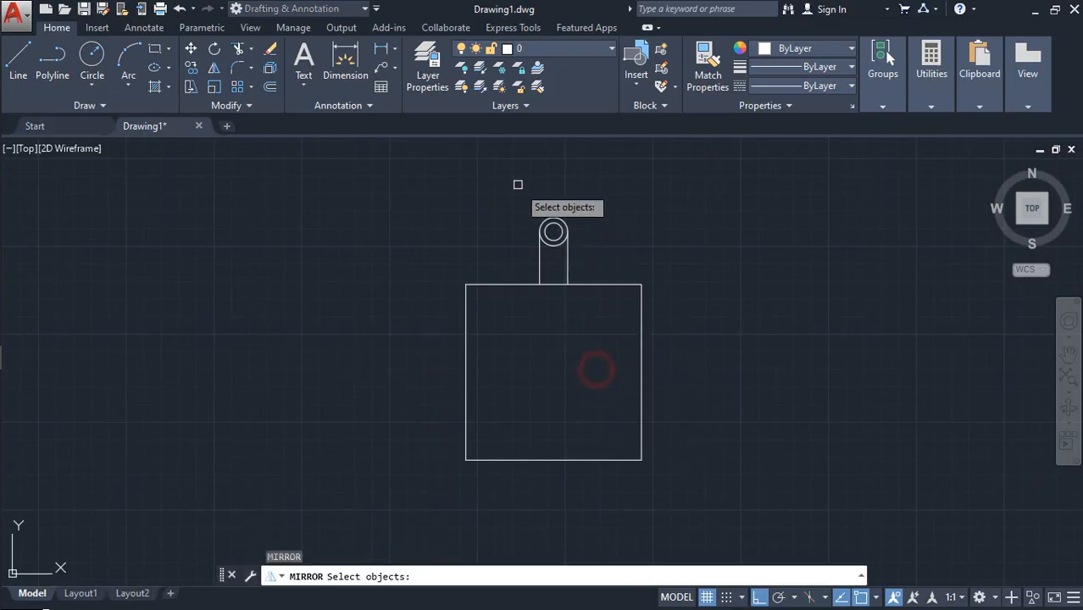
click(515, 180)
click(575, 331)
key(Return)
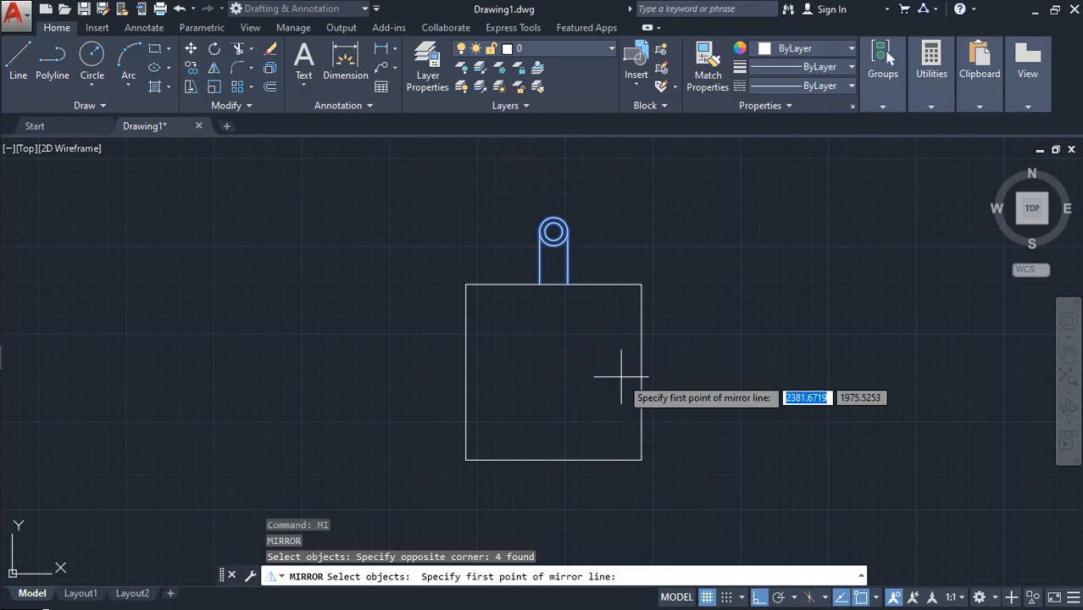
click(638, 376)
click(704, 379)
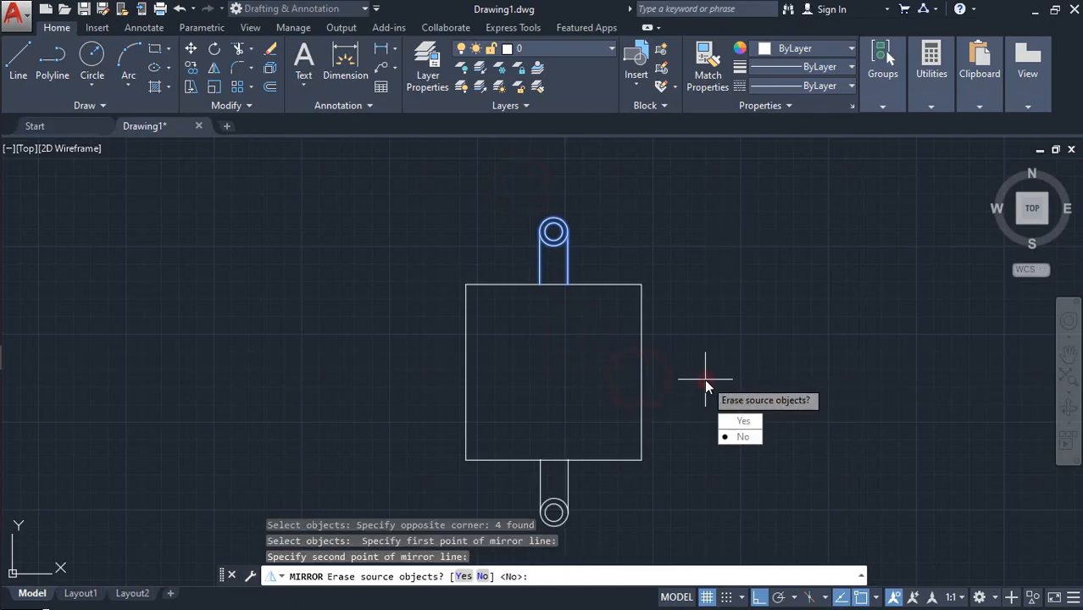
key(Return)
- Draw a rectangle 30 wide and 100 high against the square's right edge, starting from the square's lower-right corner
middle_drag(610, 388, 598, 376)
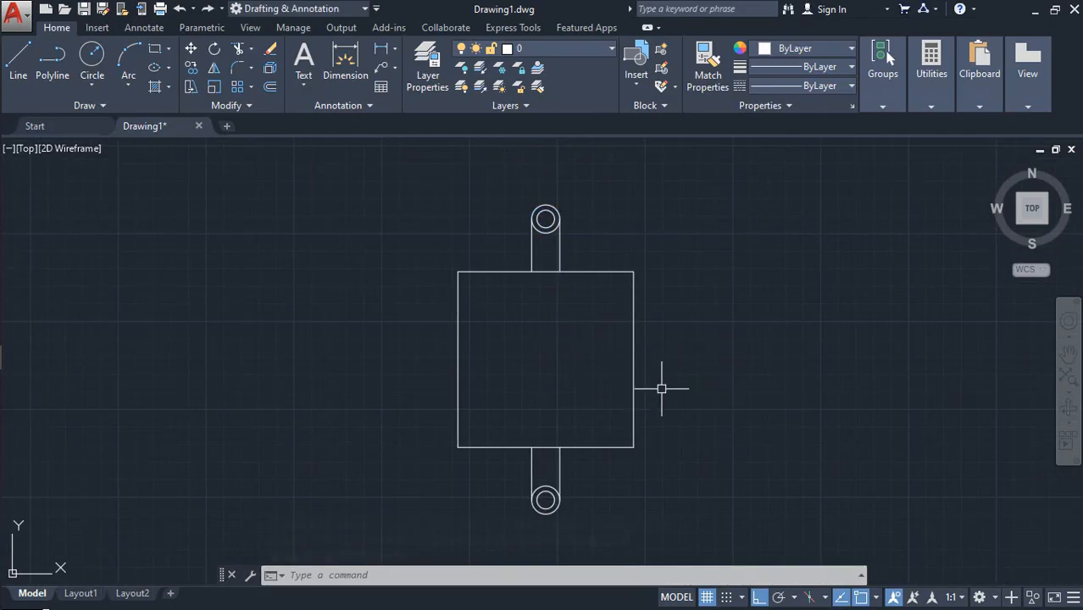
click(156, 49)
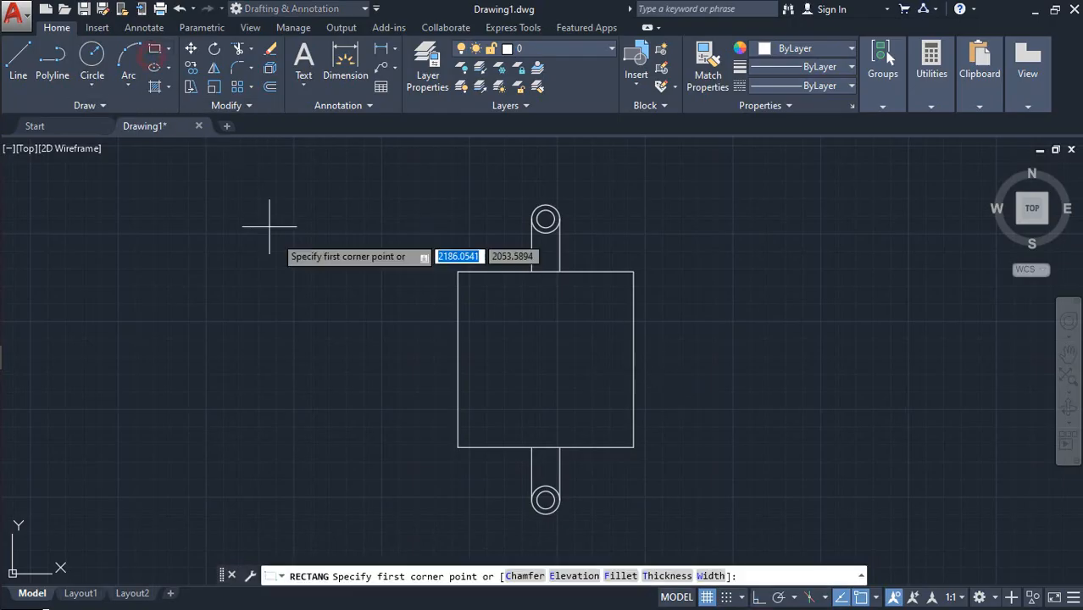
click(634, 447)
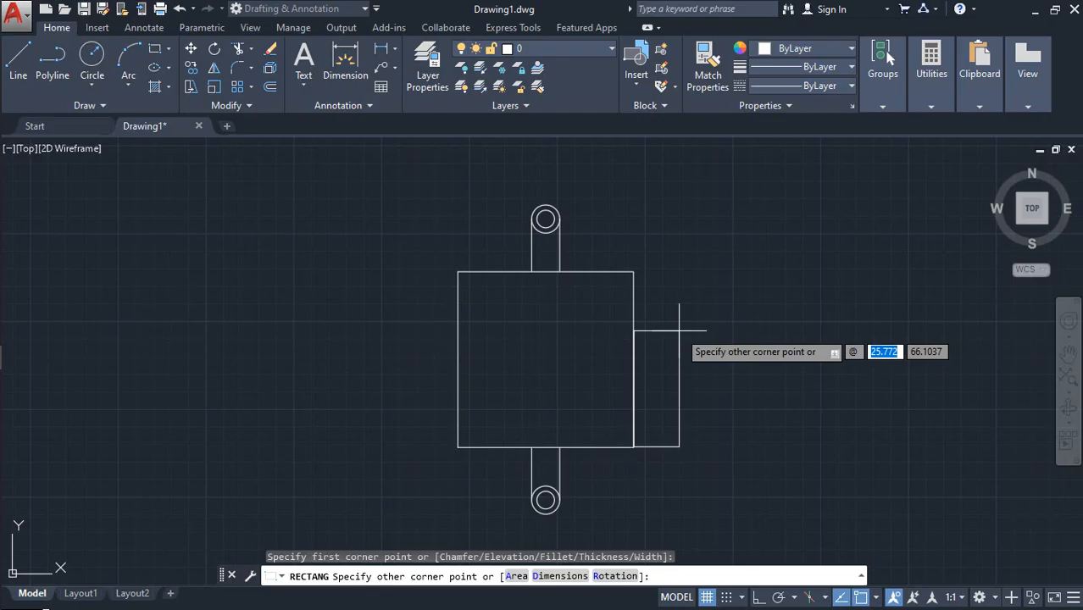
key(Tab)
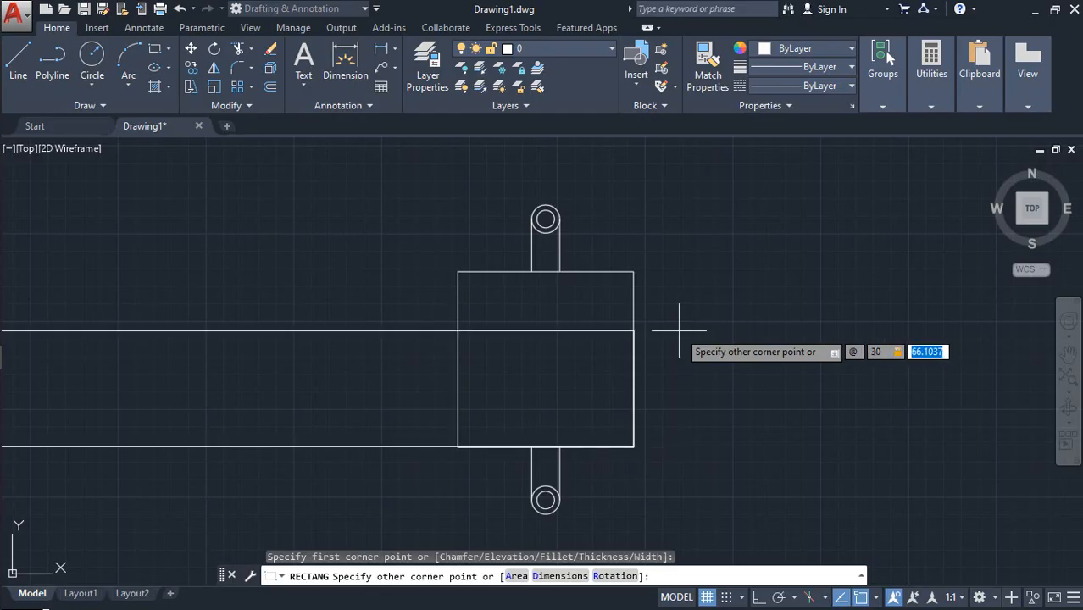
key(Return)
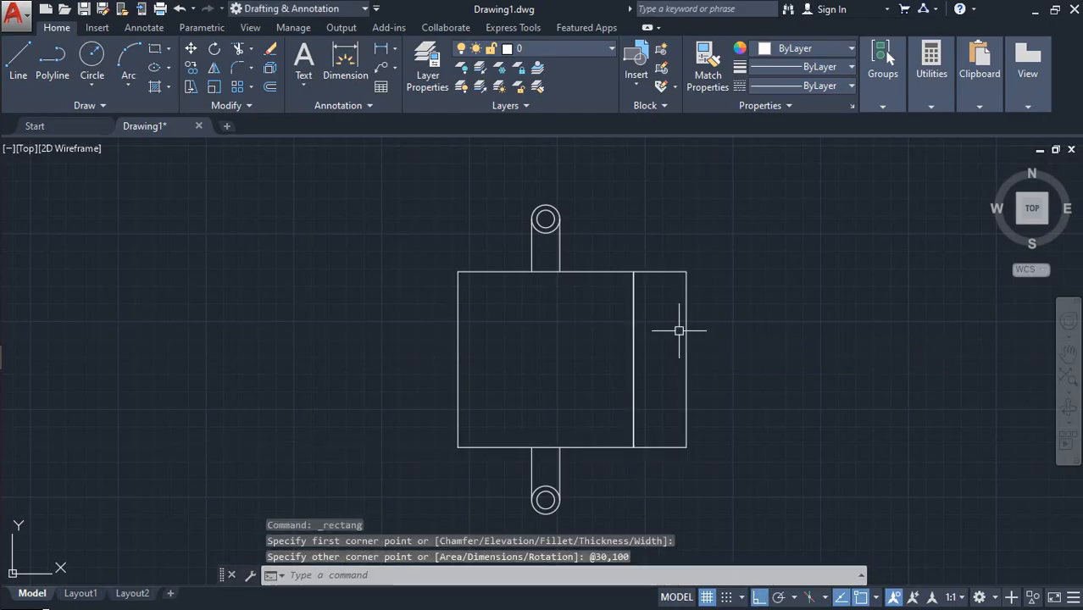
middle_drag(667, 329, 666, 304)
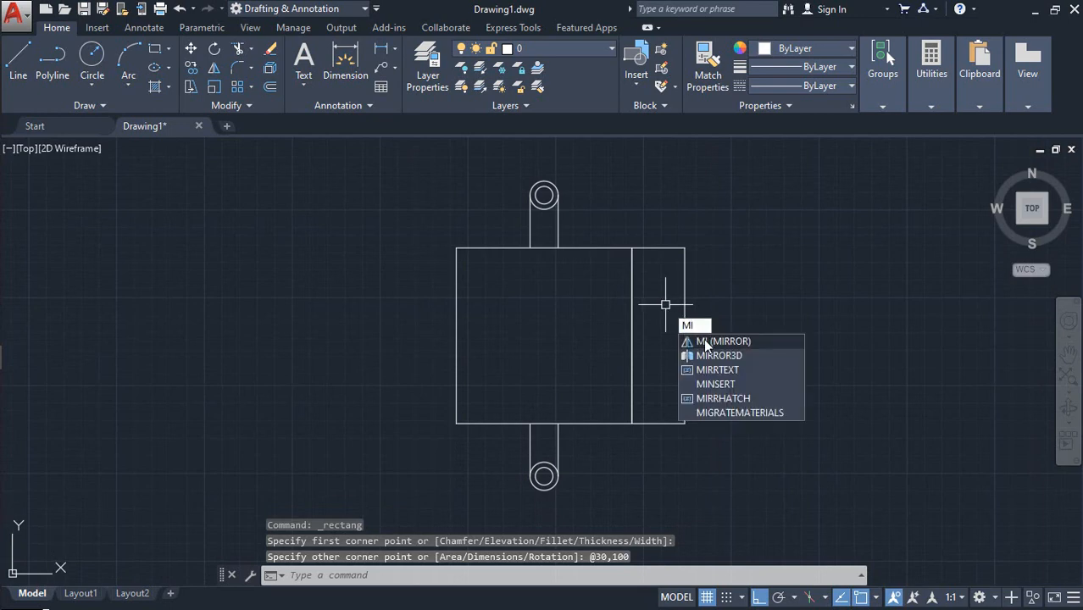
- Mirror the 30 by 100 rectangle about the square's vertical centreline through its edge midpoints, keeping the original
click(705, 341)
click(686, 338)
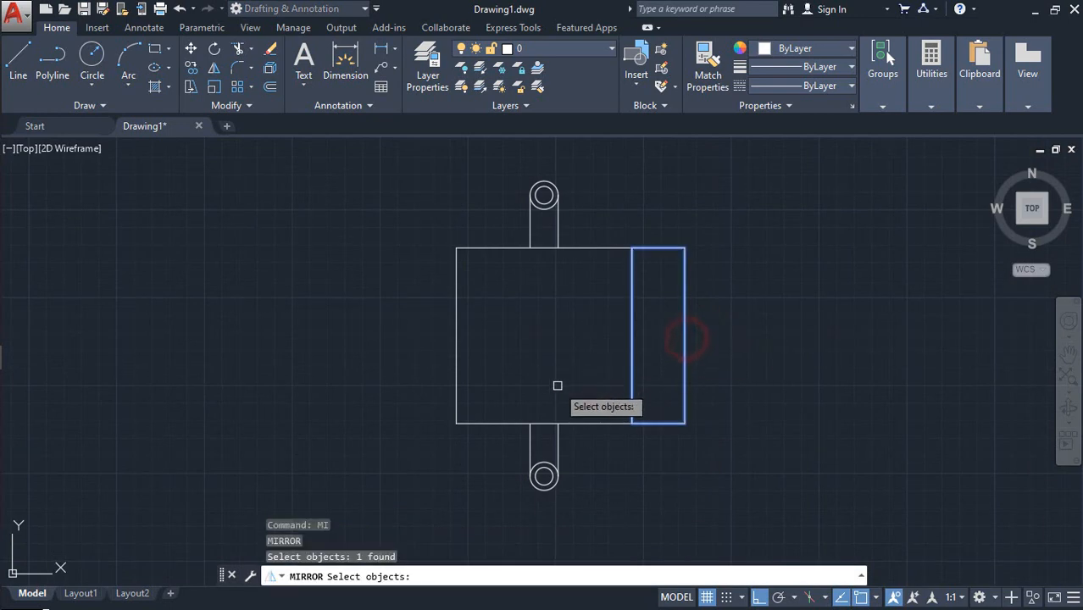
key(Return)
click(544, 423)
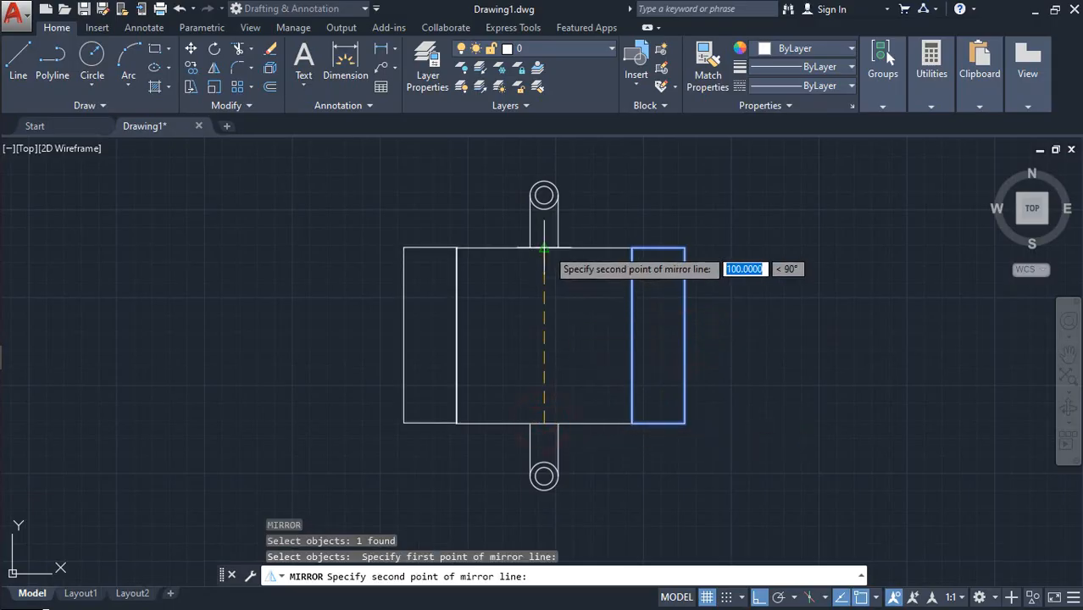
click(544, 249)
key(Return)
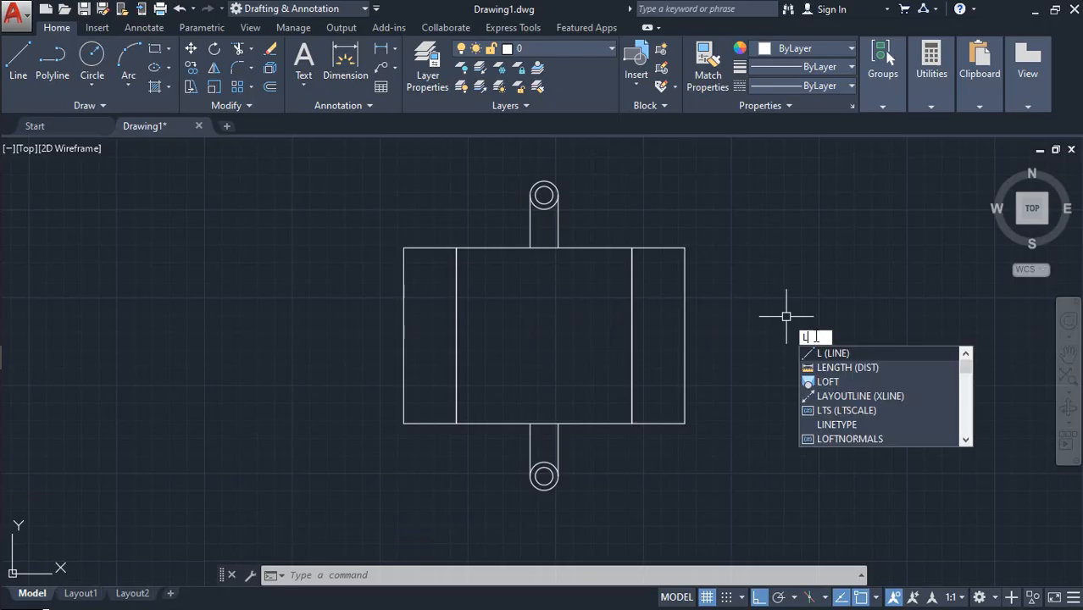
- Draw a line along the square's bottom edge connecting the upper ends of the lower lug's two vertical lines
click(828, 357)
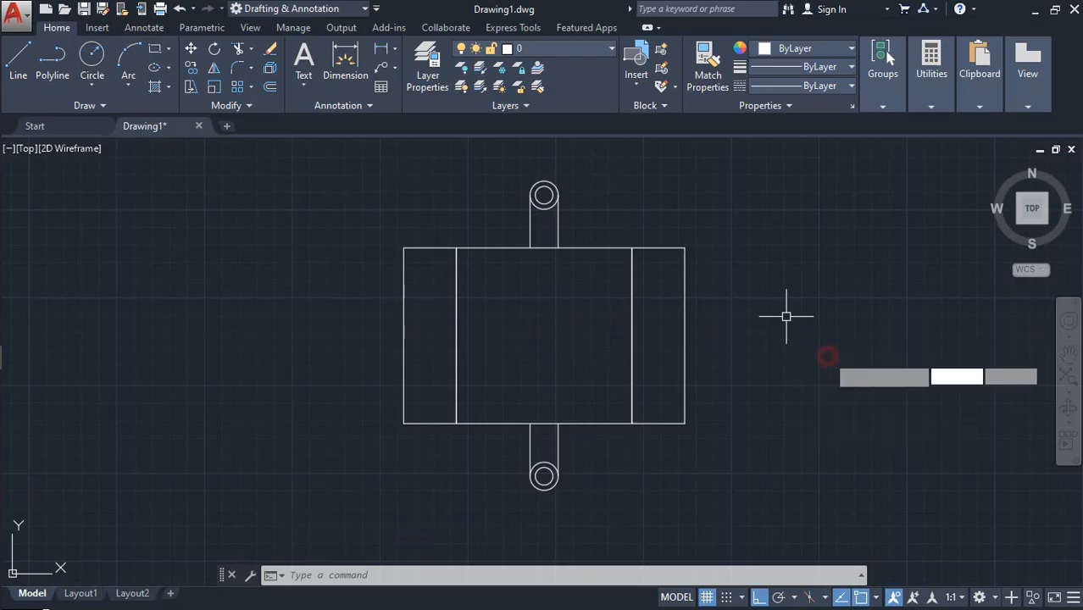
scroll(598, 462, up, 2)
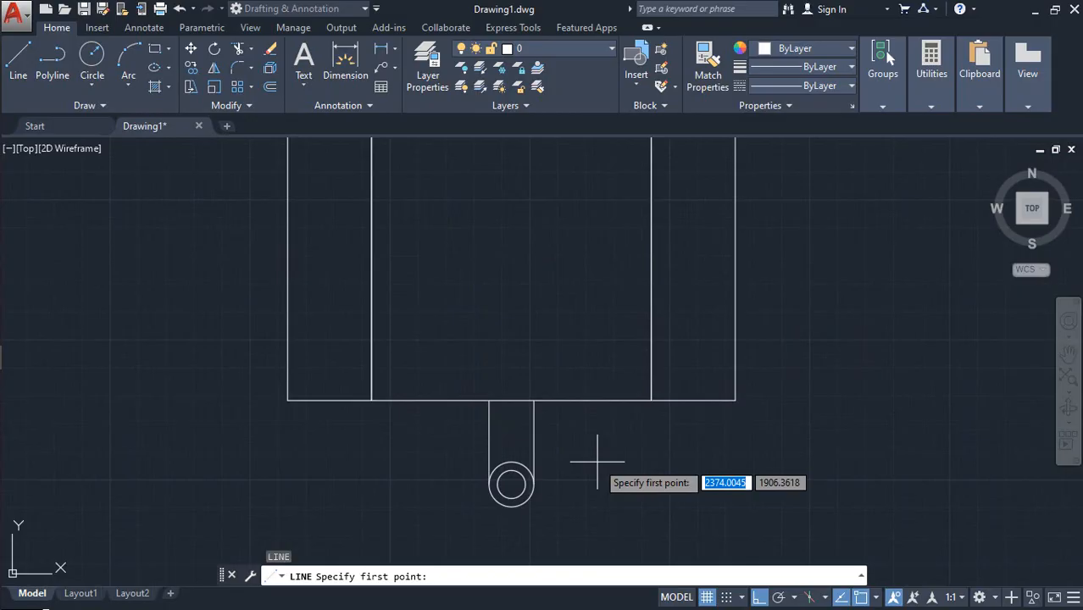
click(489, 400)
click(533, 399)
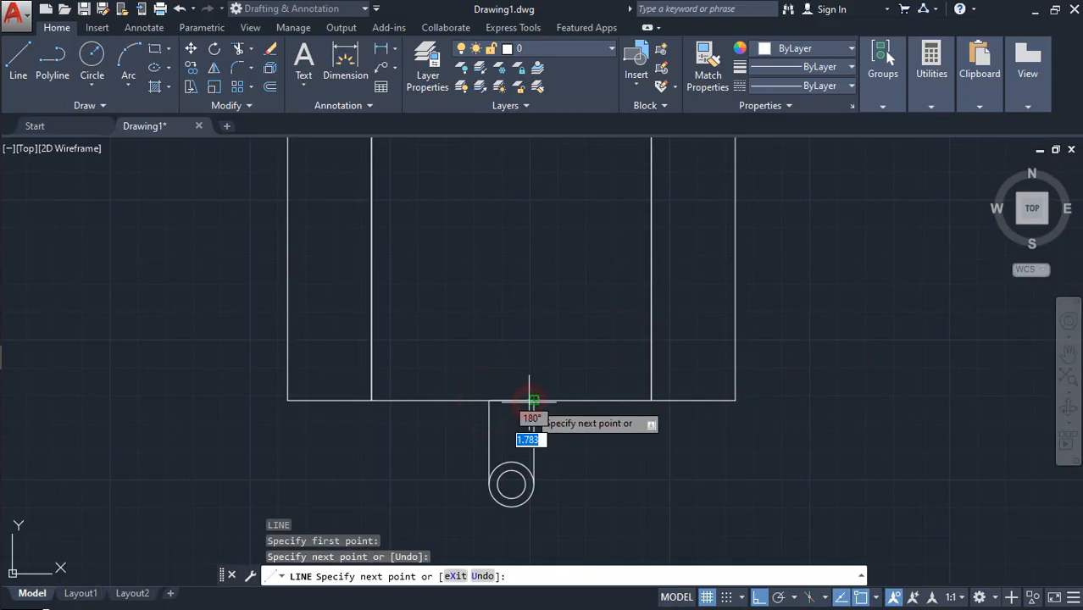
key(Return)
- Trim away the segment of the square's top edge between the upper lug's two vertical lines
scroll(510, 413, down, 2)
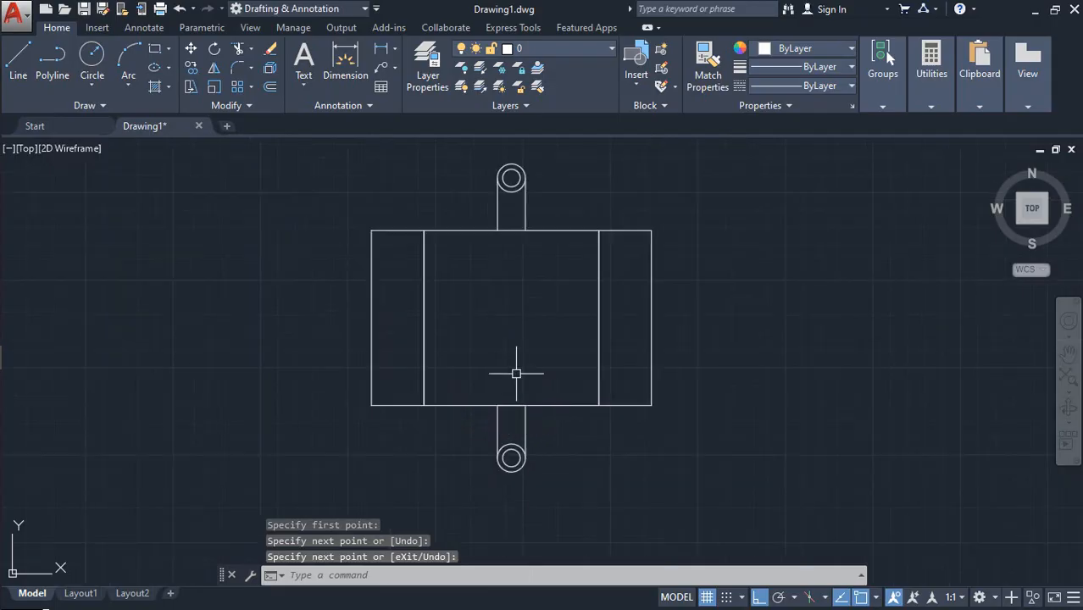
middle_drag(517, 373, 539, 433)
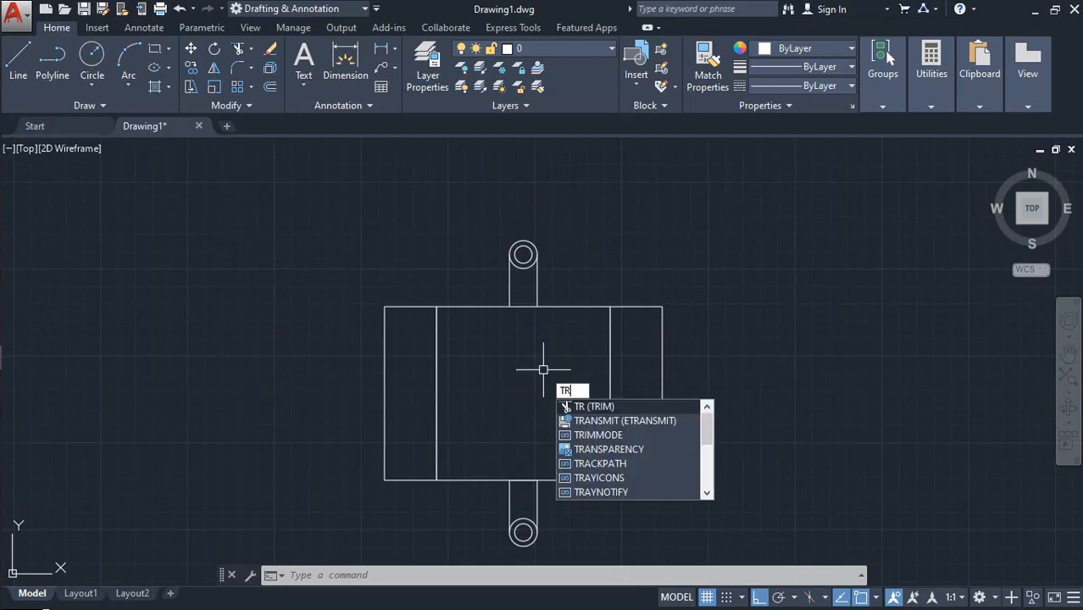
click(580, 407)
key(Return)
scroll(529, 328, up, 2)
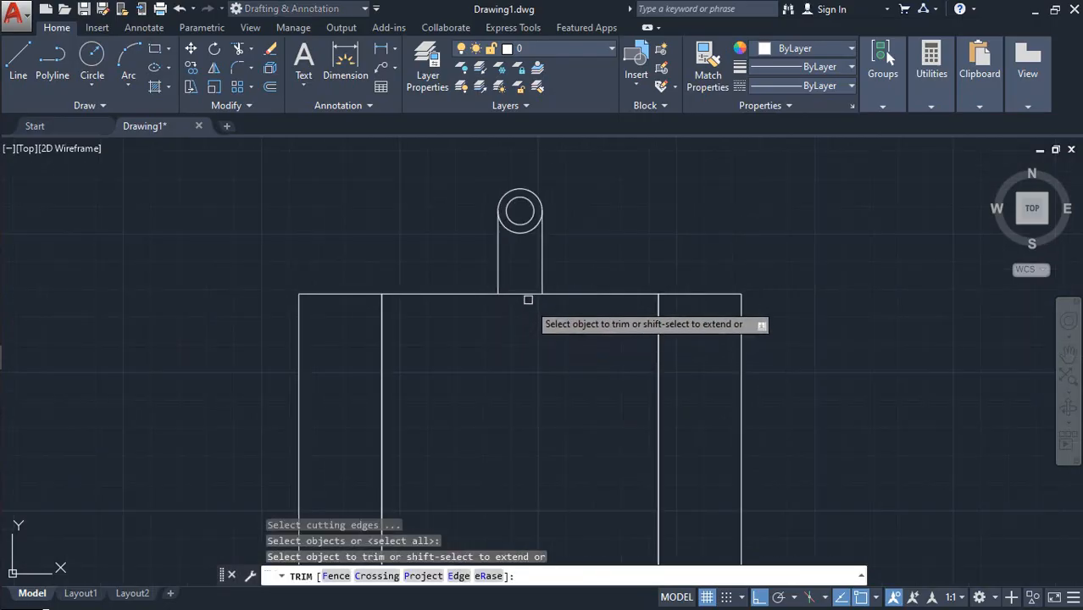
click(523, 291)
scroll(527, 337, down, 2)
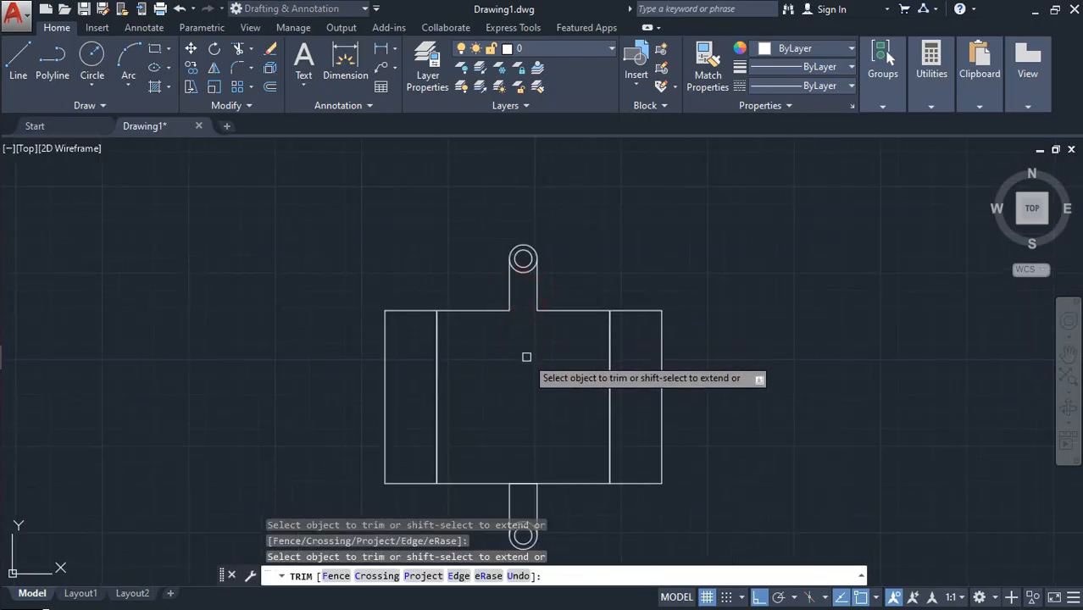
key(Return)
- Trim the lower arc of the upper lug's outer circle, using all objects as cutting edges
mouse_move(528, 379)
middle_down()
mouse_move(527, 337)
mouse_move(518, 337)
middle_up()
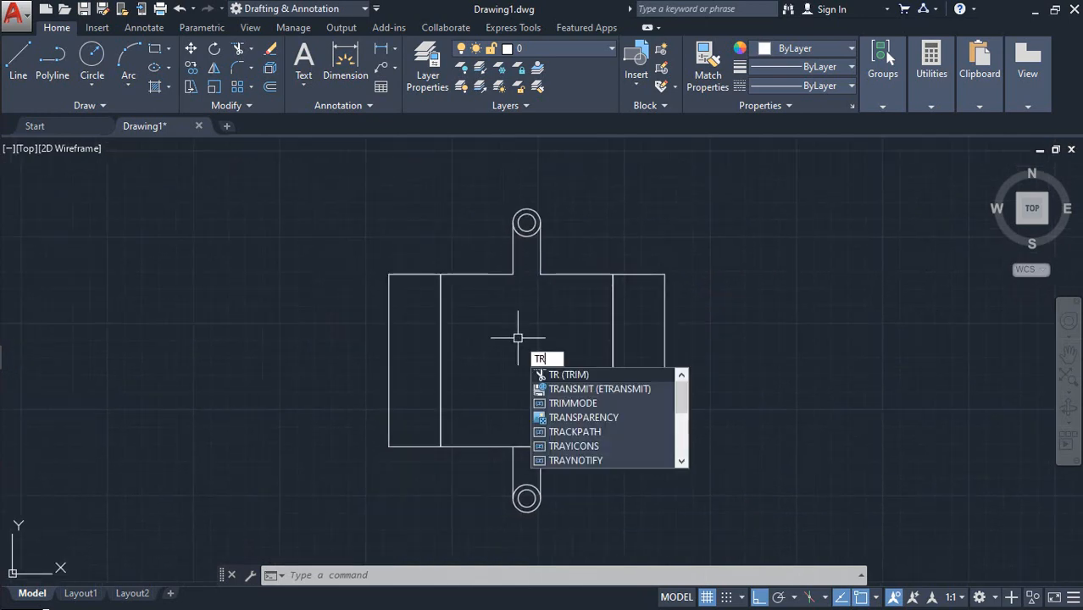
key(Return)
key(Return)
scroll(527, 238, up, 5)
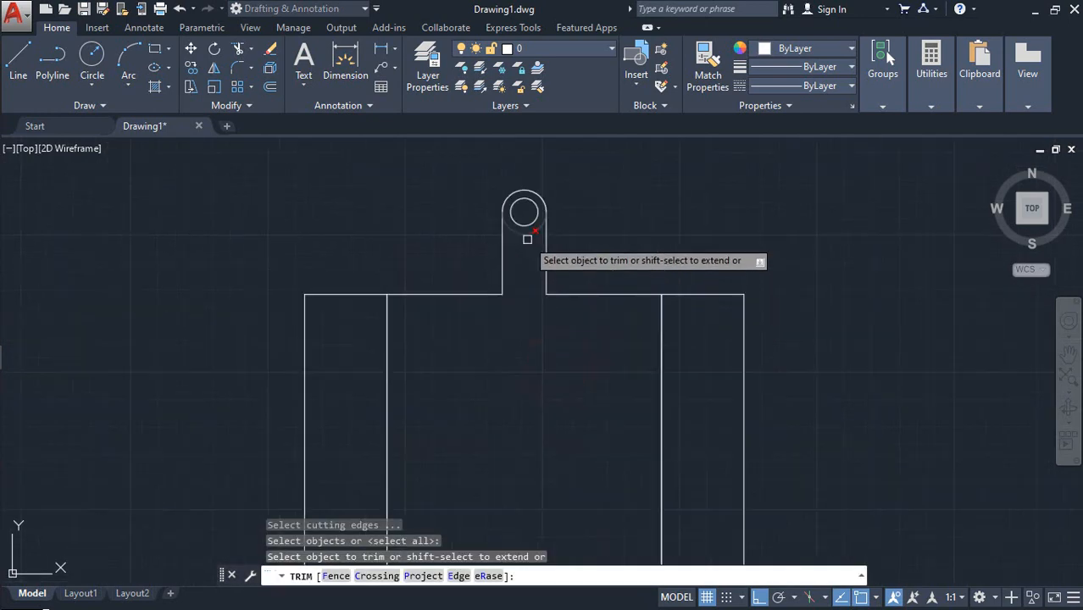
click(526, 230)
- Trim the upper arc of the lower lug's outer circle between its two vertical lines
scroll(528, 247, down, 4)
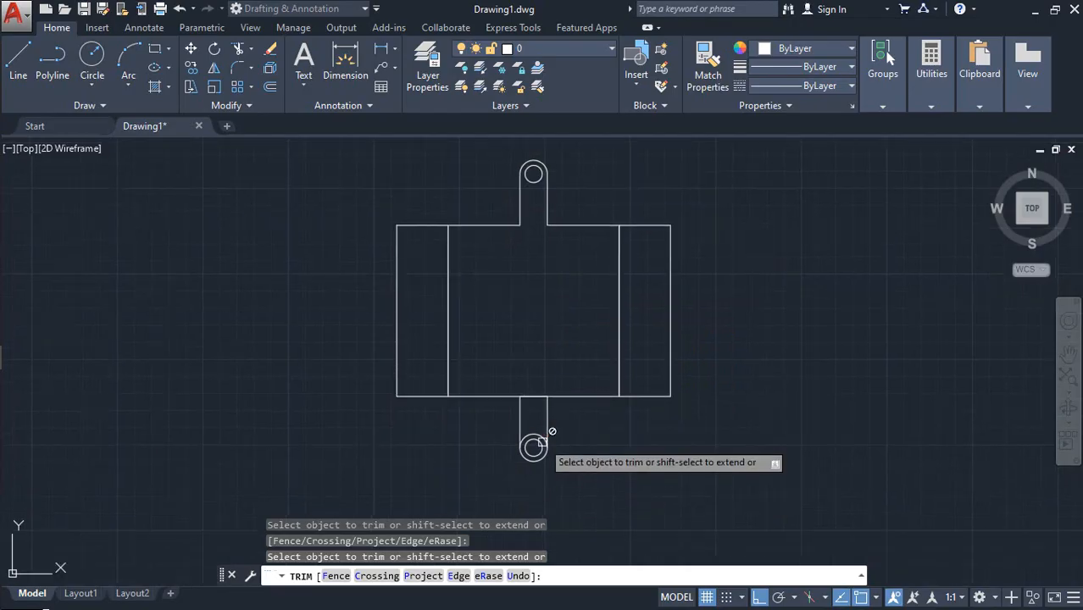
scroll(553, 428, up, 4)
click(524, 416)
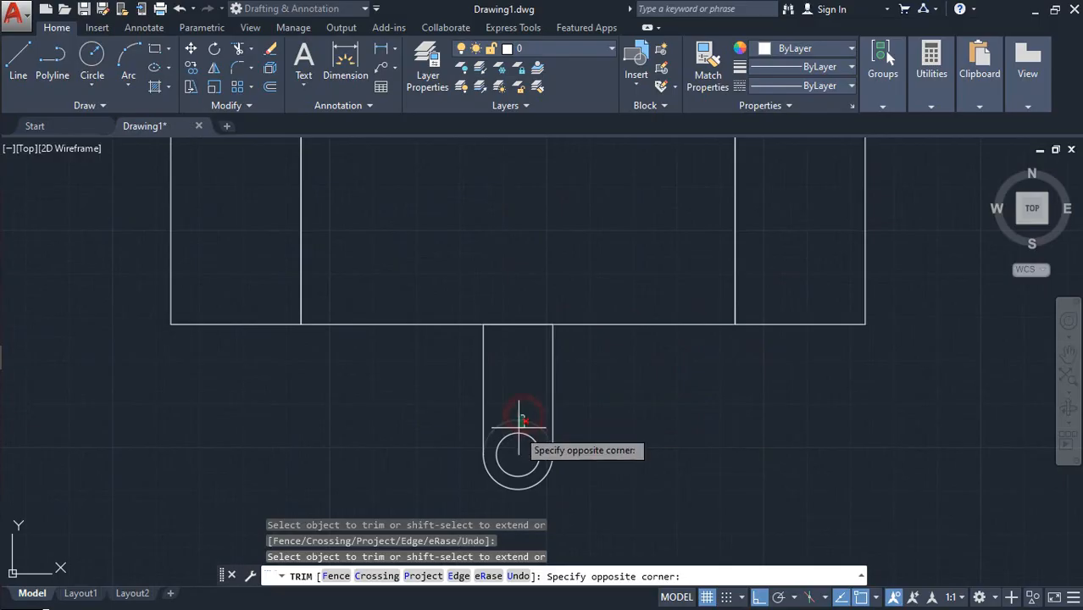
click(534, 429)
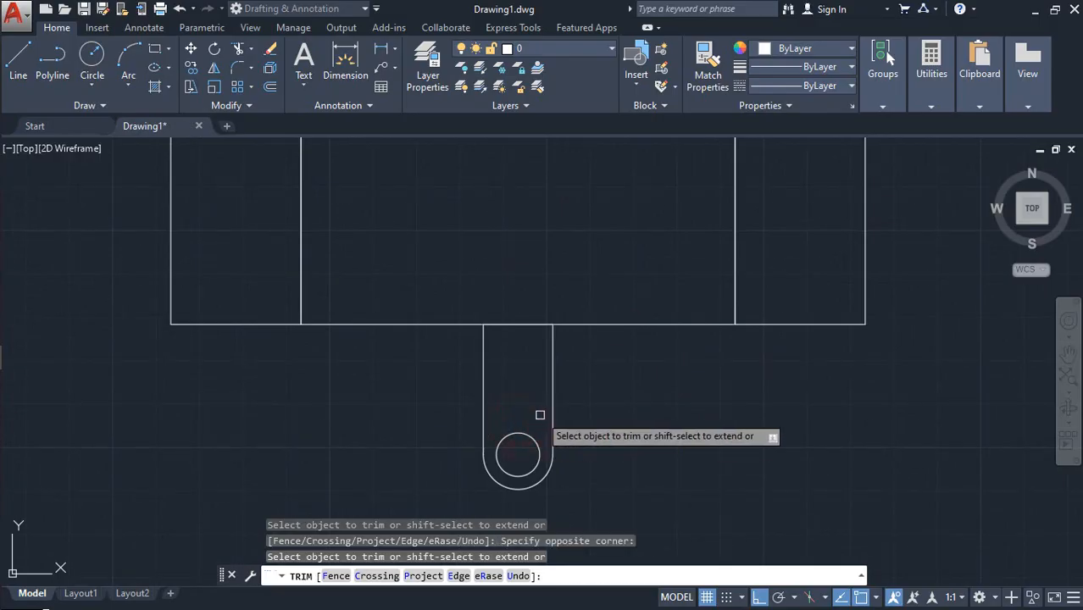
key(Return)
- Convert the lower lug's closed outline and its inner circle into regions
scroll(539, 413, down, 4)
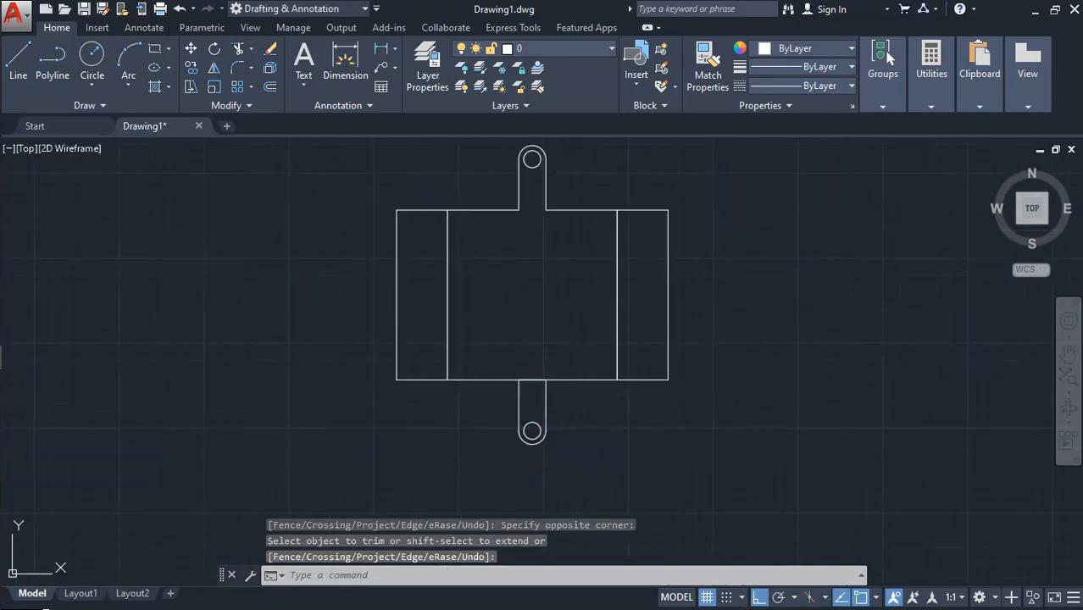
middle_drag(541, 323, 556, 363)
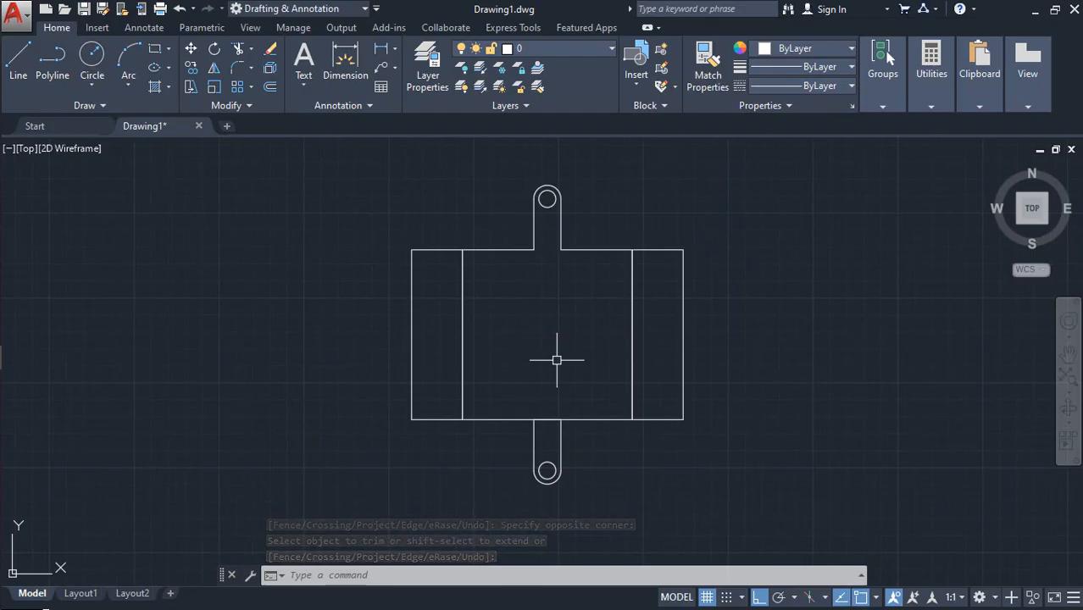
text(REG)
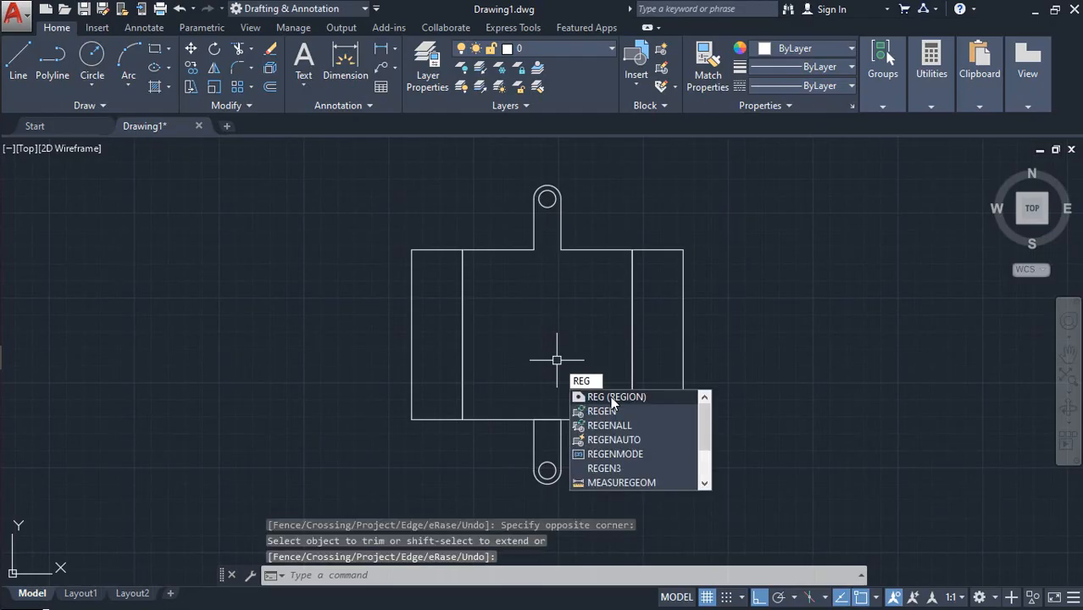
click(610, 396)
click(522, 391)
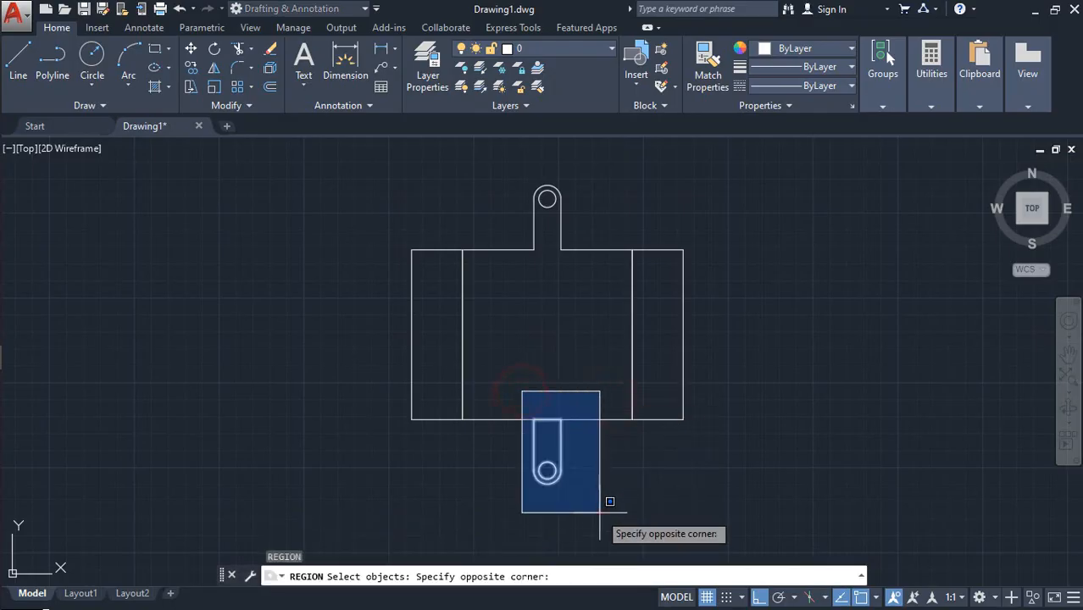
click(600, 512)
key(Return)
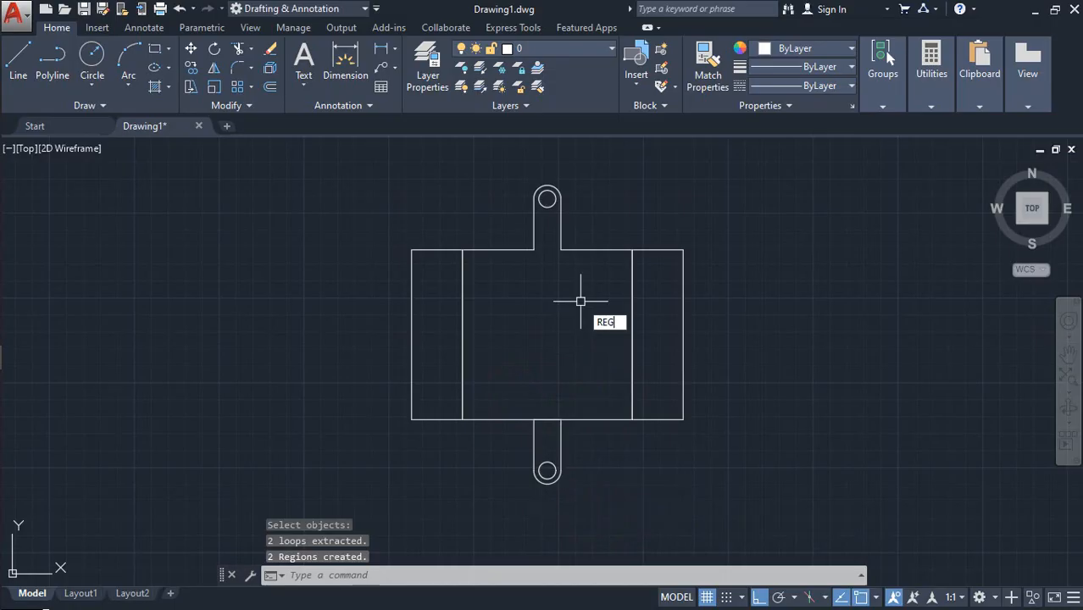
- Convert the square with its attached upper lug and the lug's inner circle into regions
click(619, 339)
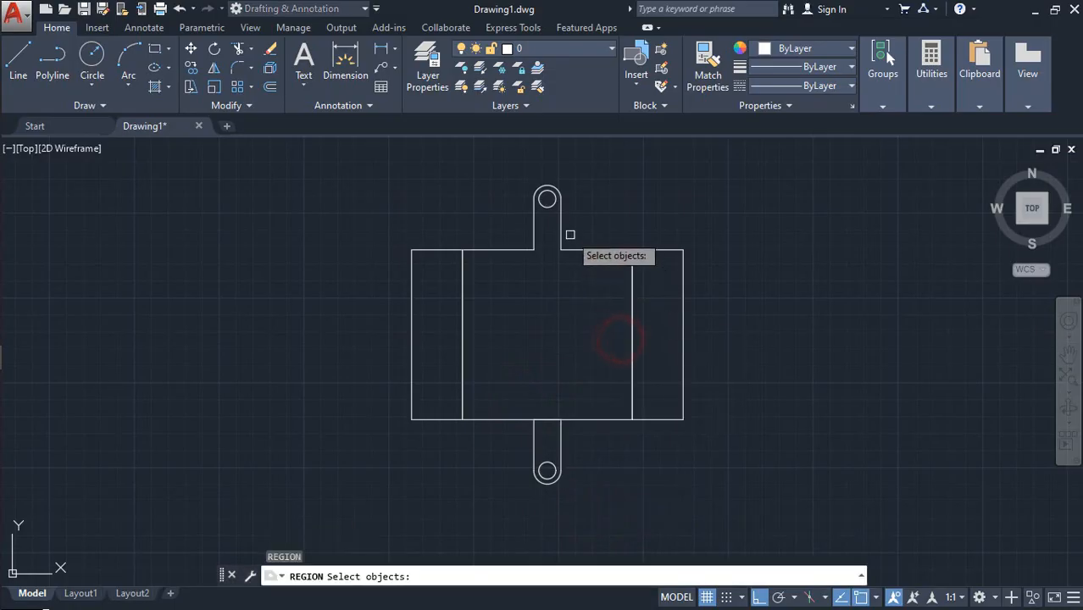
click(448, 161)
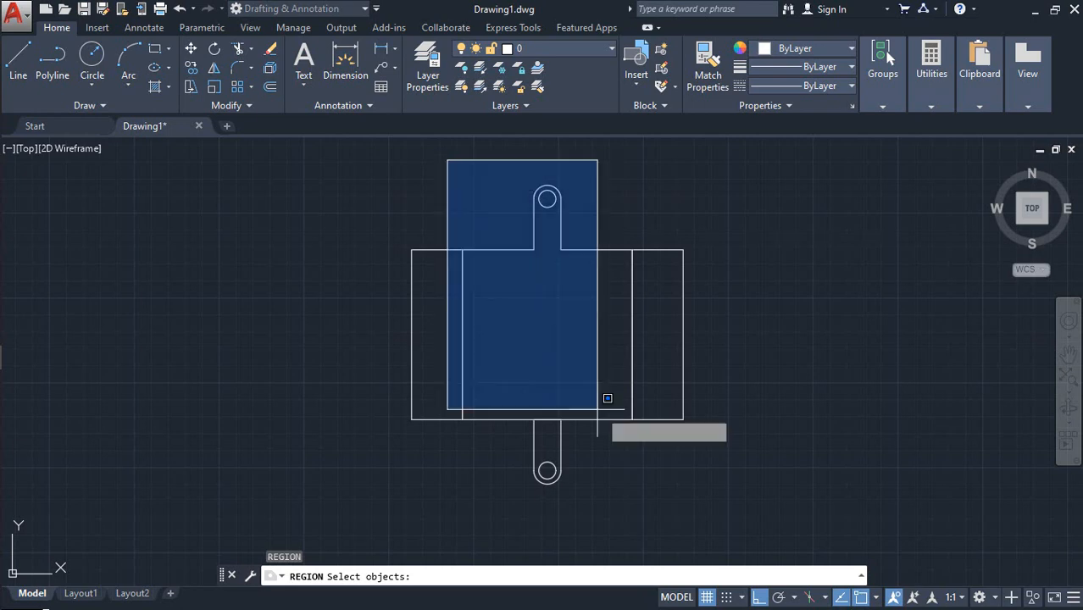
click(642, 443)
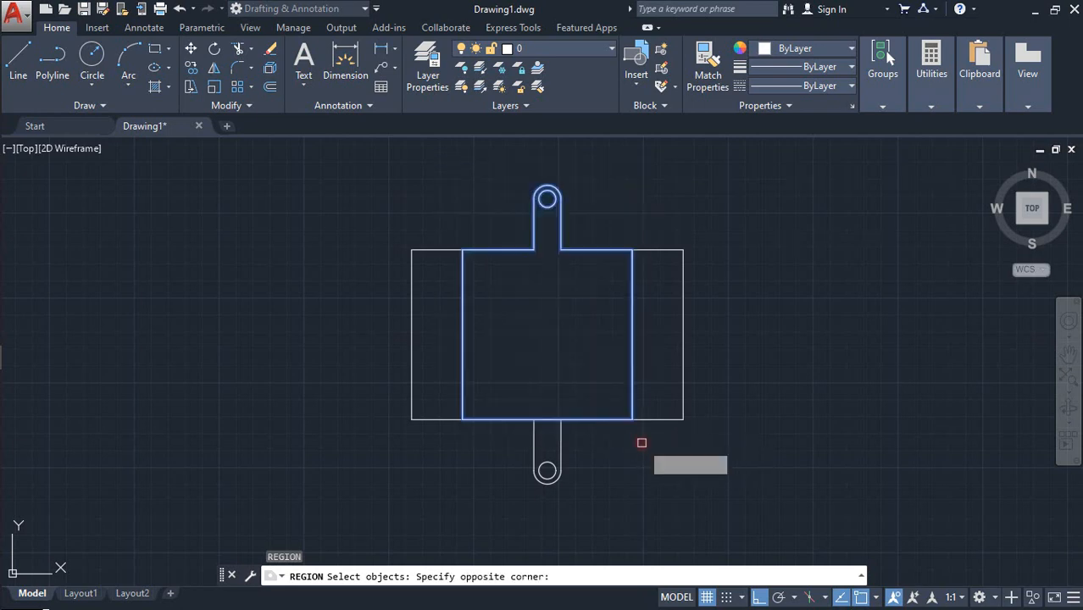
key(Return)
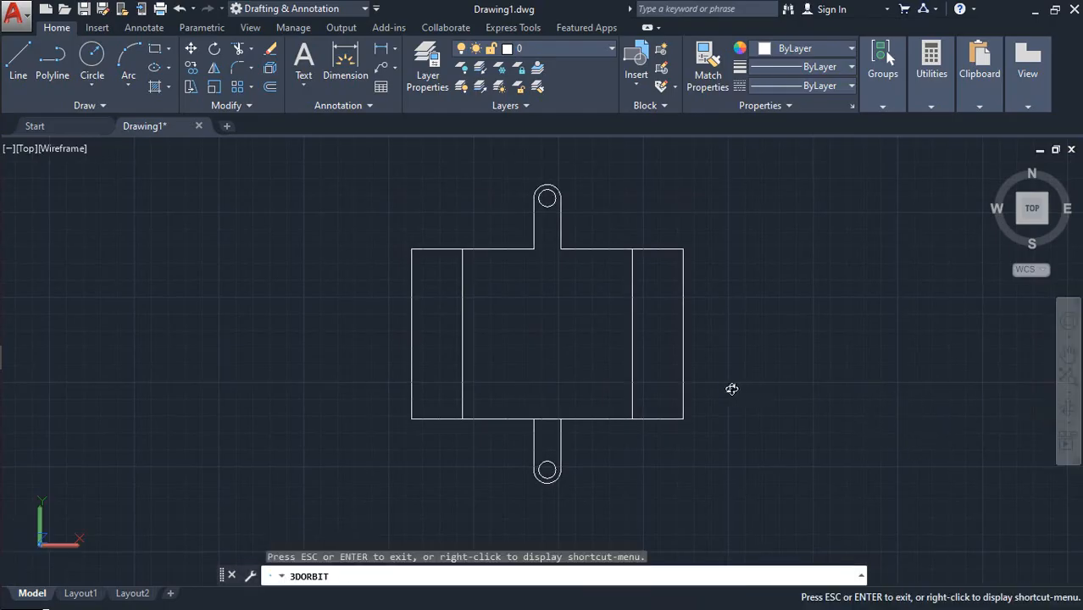
- Orbit to an oblique 3D view and extrude all the profiles, including the lug circles, to a height of 3
mouse_move(610, 386)
mouse_down()
mouse_move(653, 327)
mouse_move(710, 291)
mouse_up()
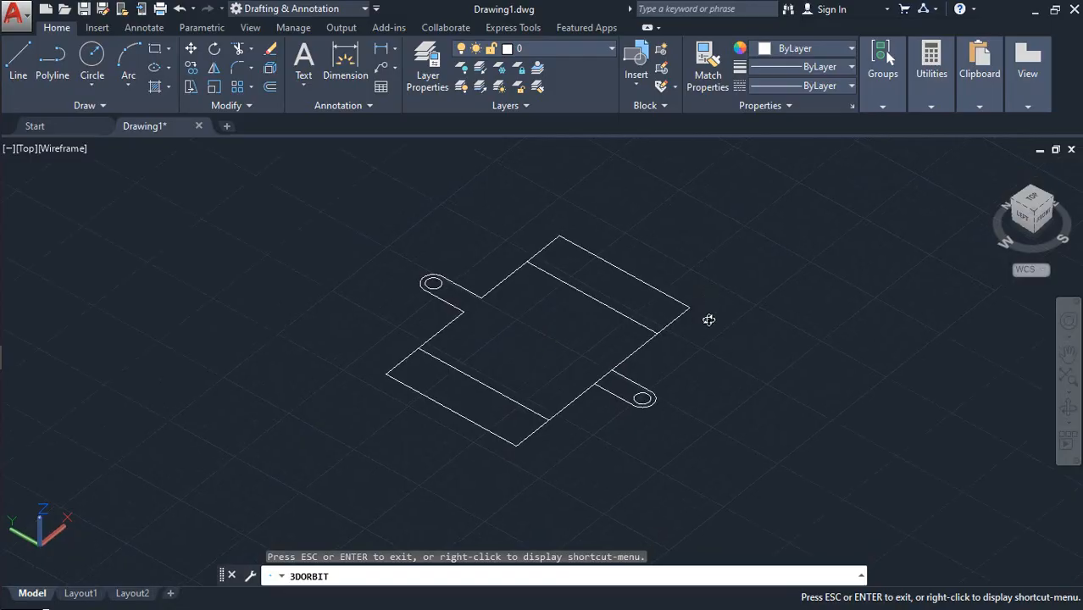
key(Escape)
scroll(525, 362, up, 2)
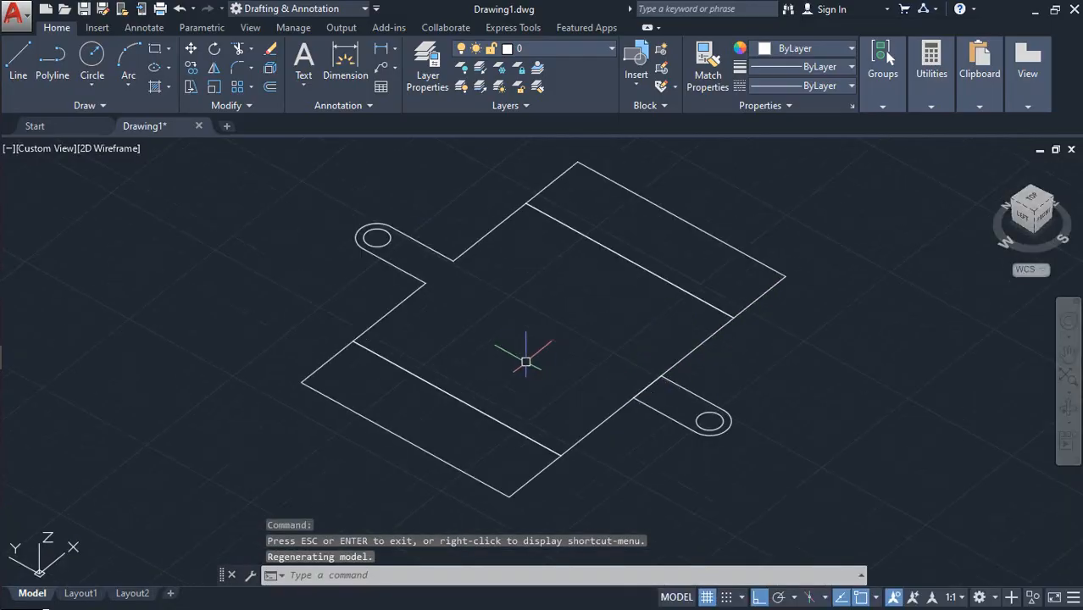
middle_drag(525, 362, 524, 370)
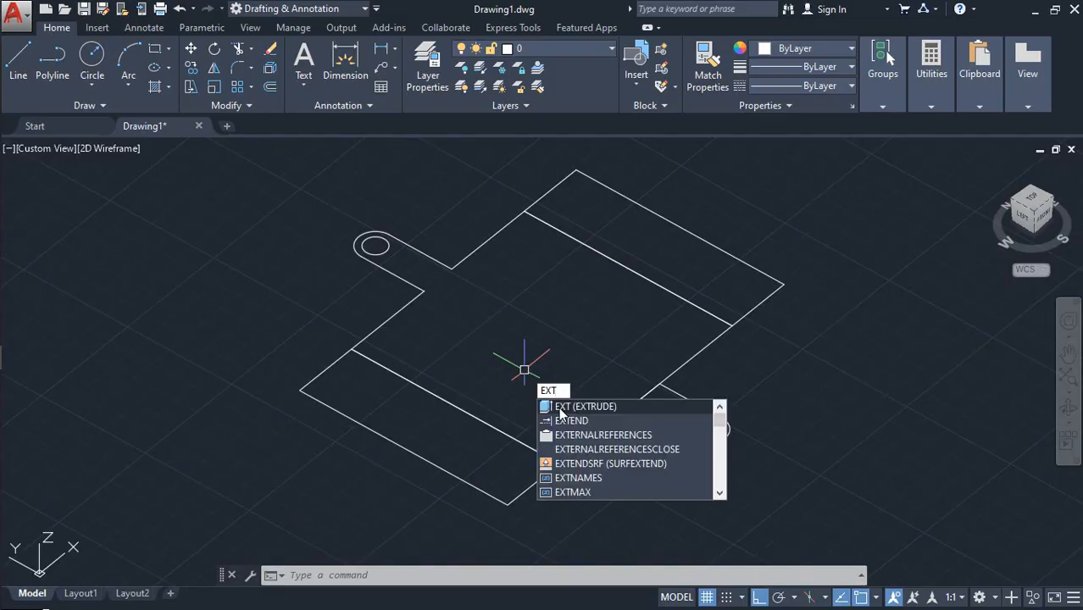
key(Return)
click(851, 526)
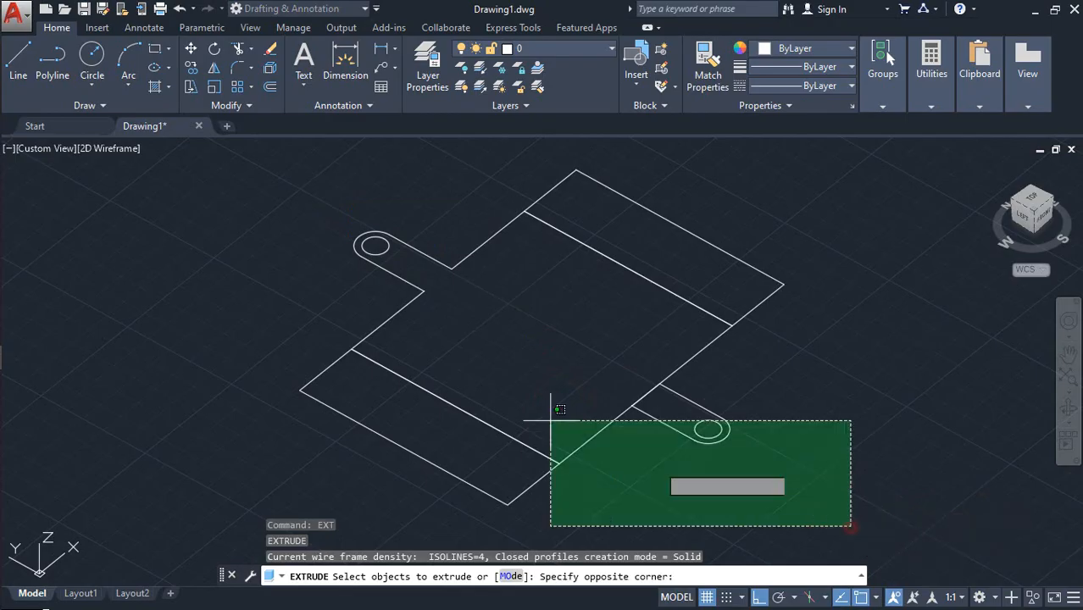
click(257, 155)
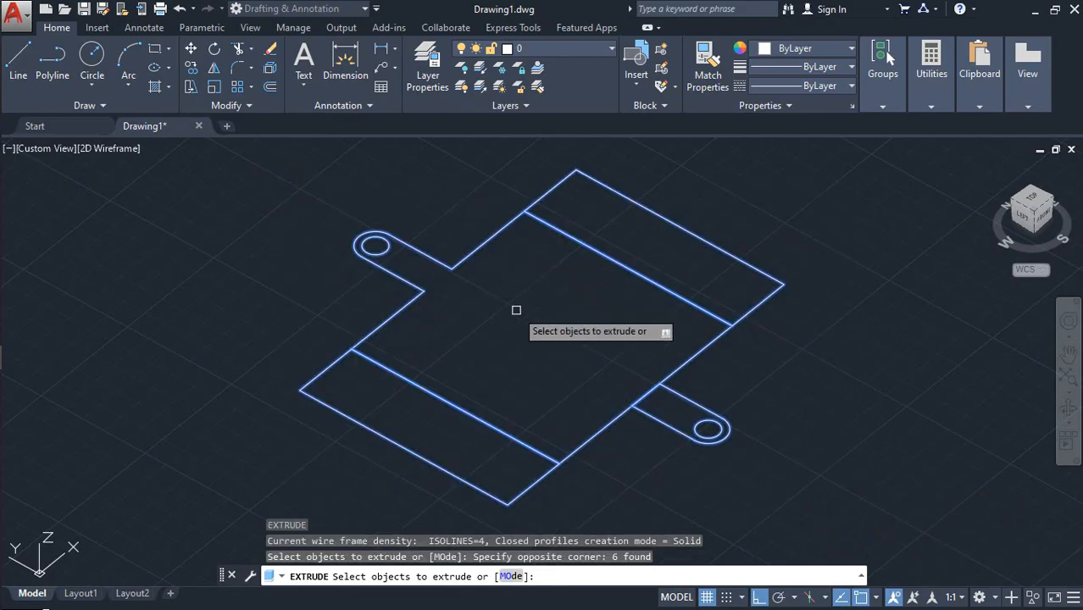
key(Return)
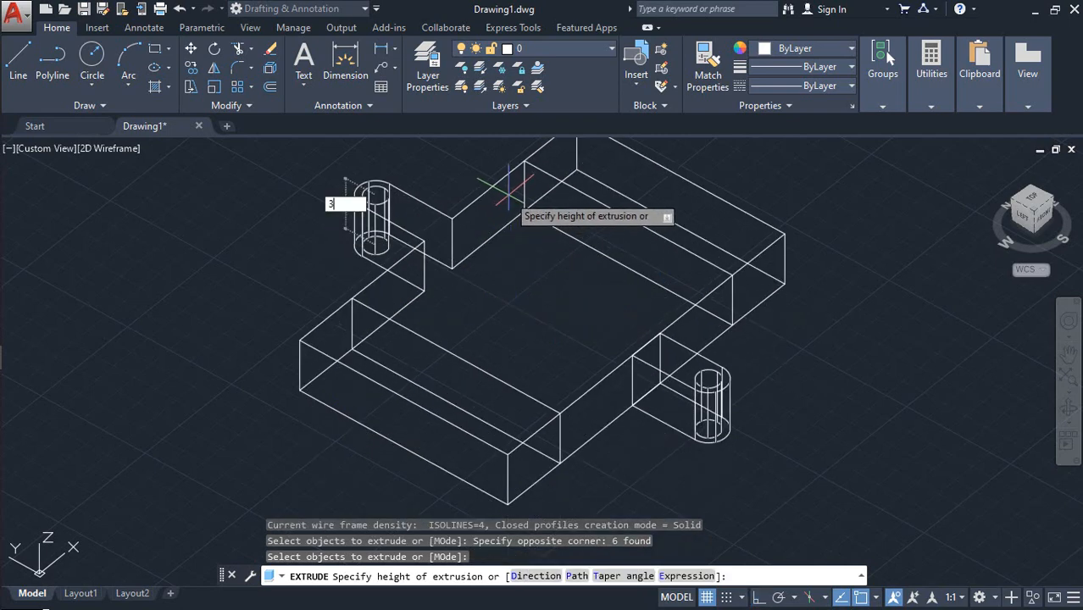
key(Return)
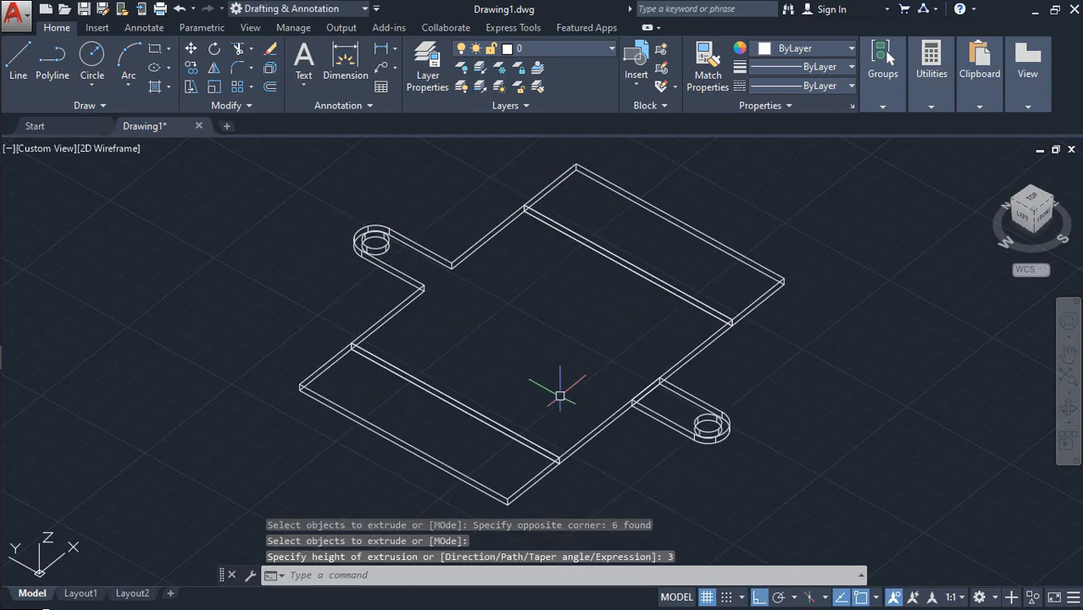
- Rotate the left side plate 90 degrees about the Y axis through its centre with 3DROTATE so it stands vertical
middle_drag(559, 399, 560, 398)
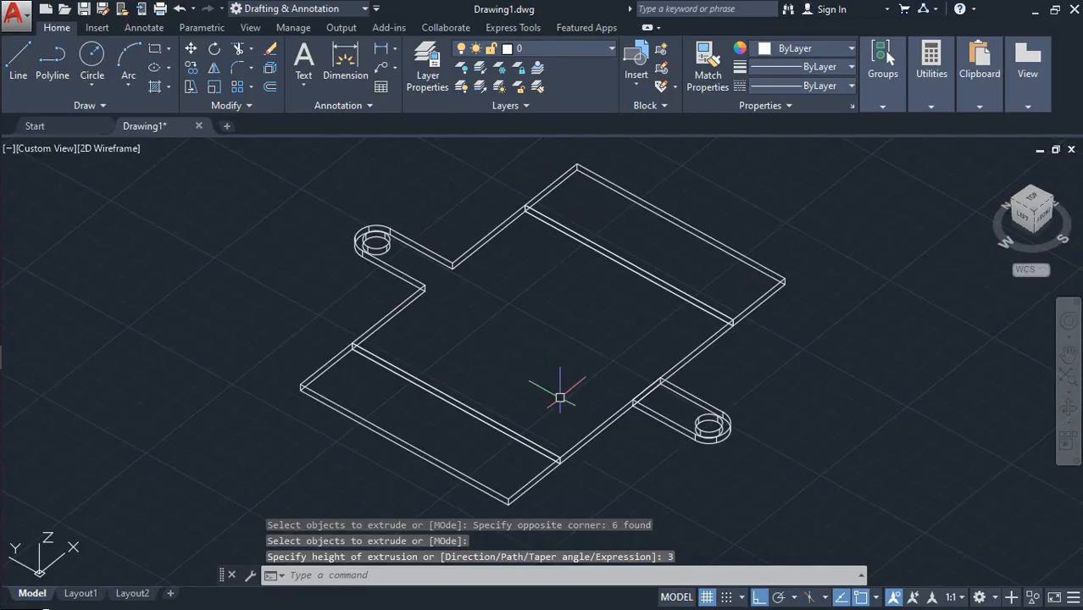
text(3)
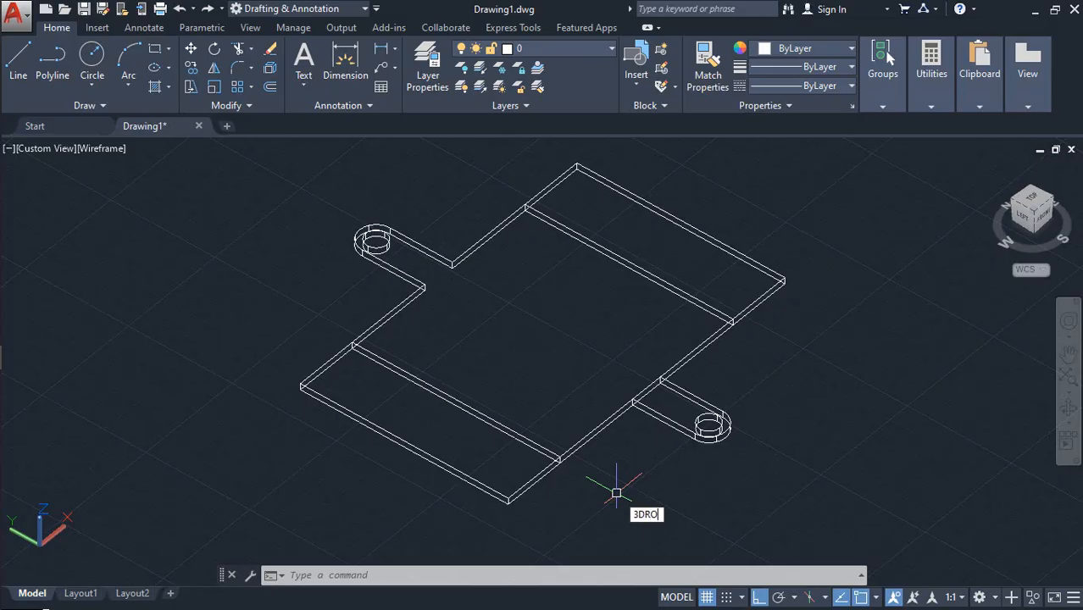
text(DRO)
key(Return)
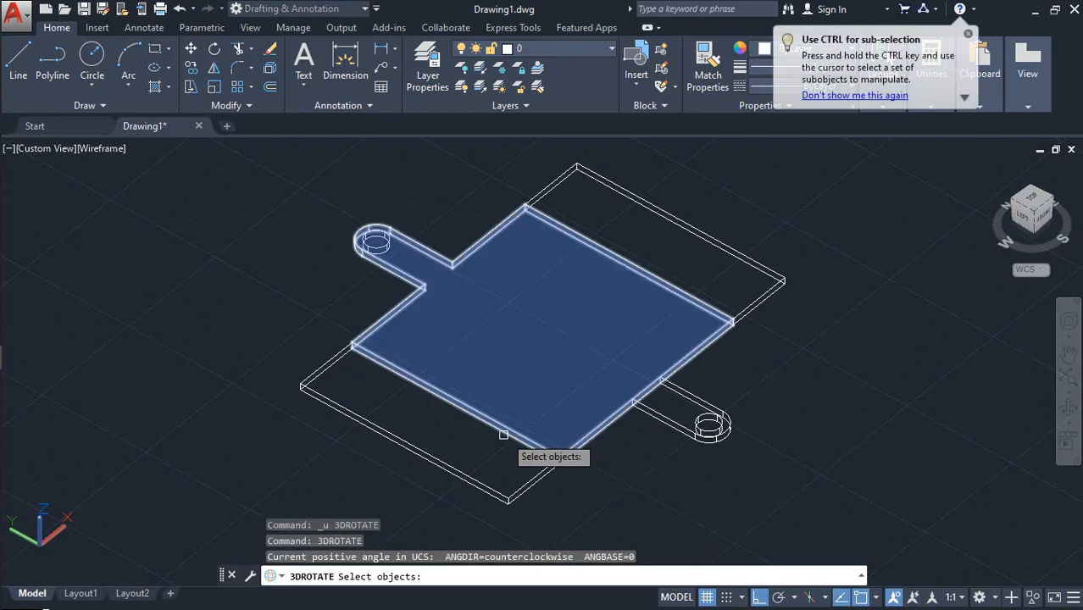
click(456, 471)
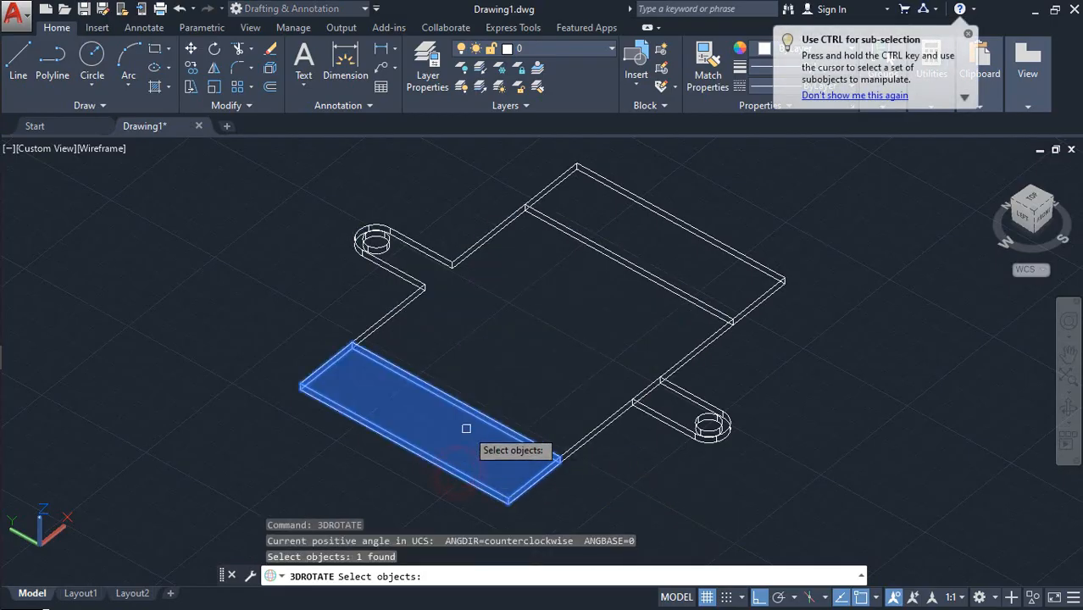
key(Return)
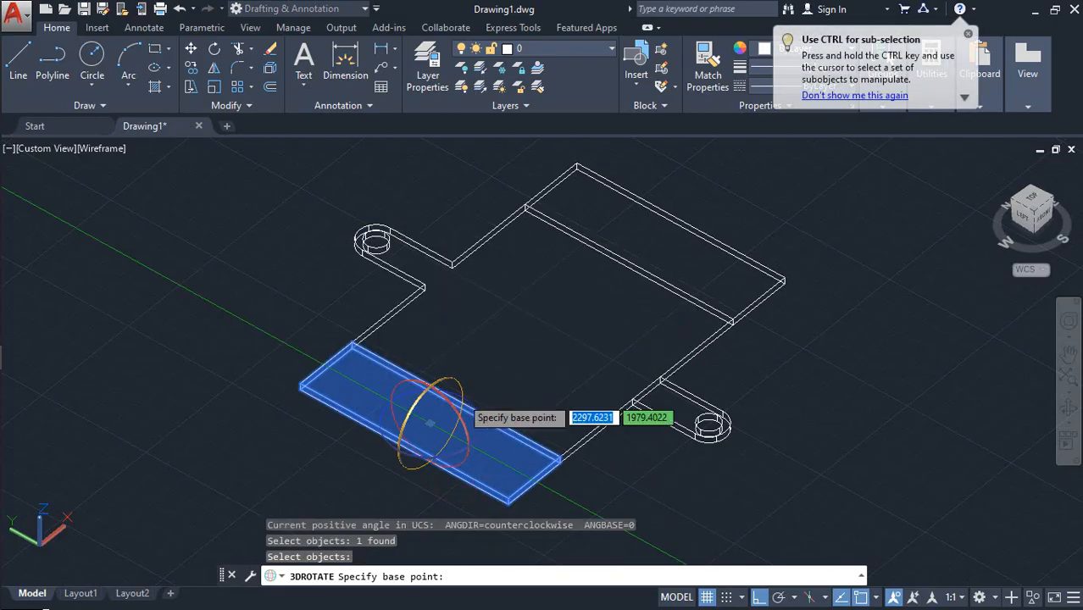
click(431, 422)
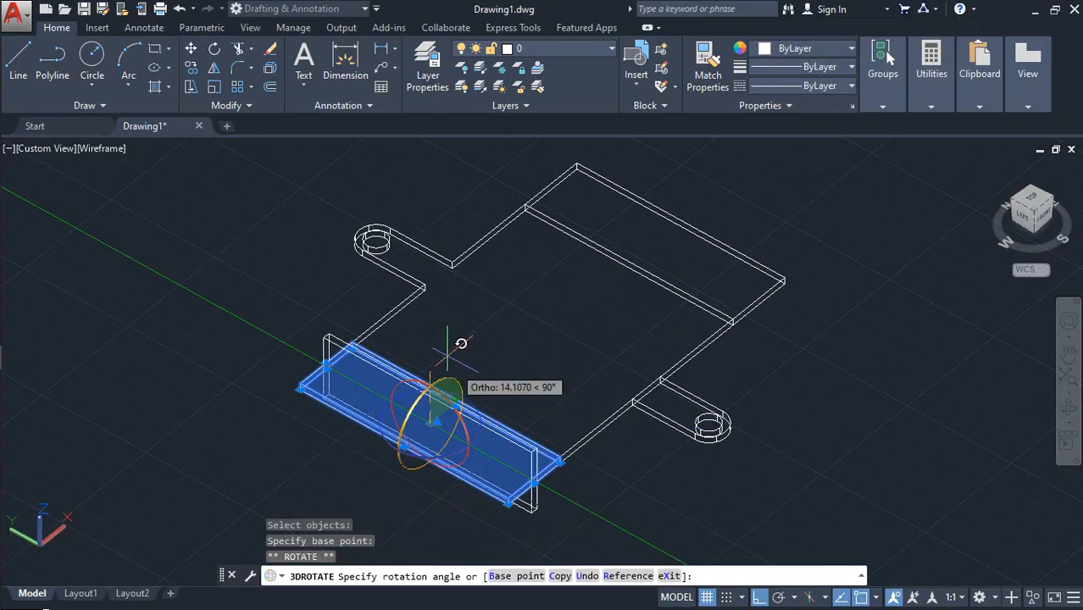
click(455, 324)
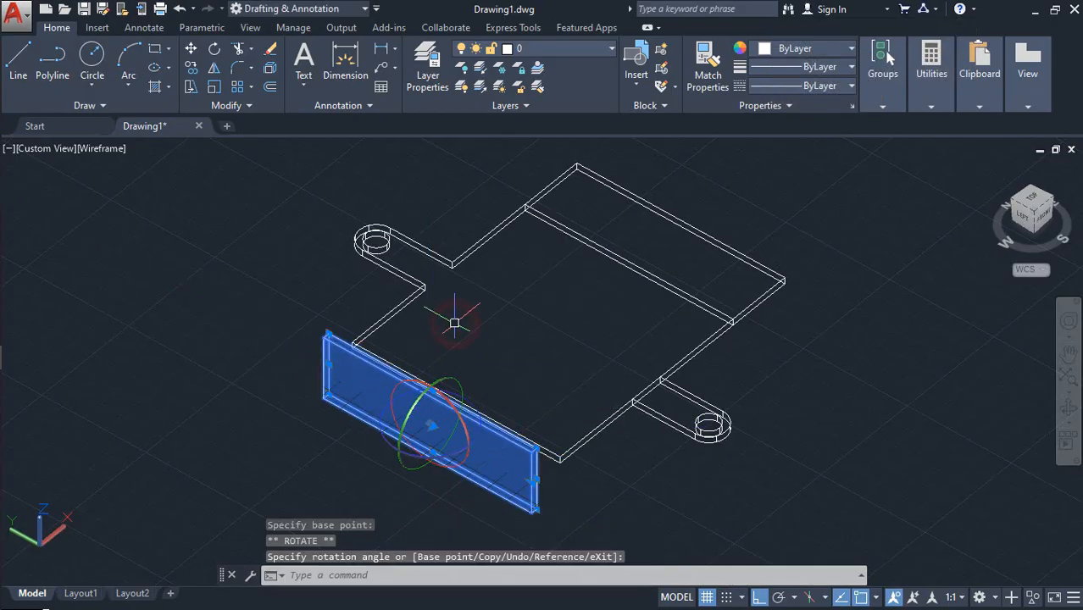
key(Return)
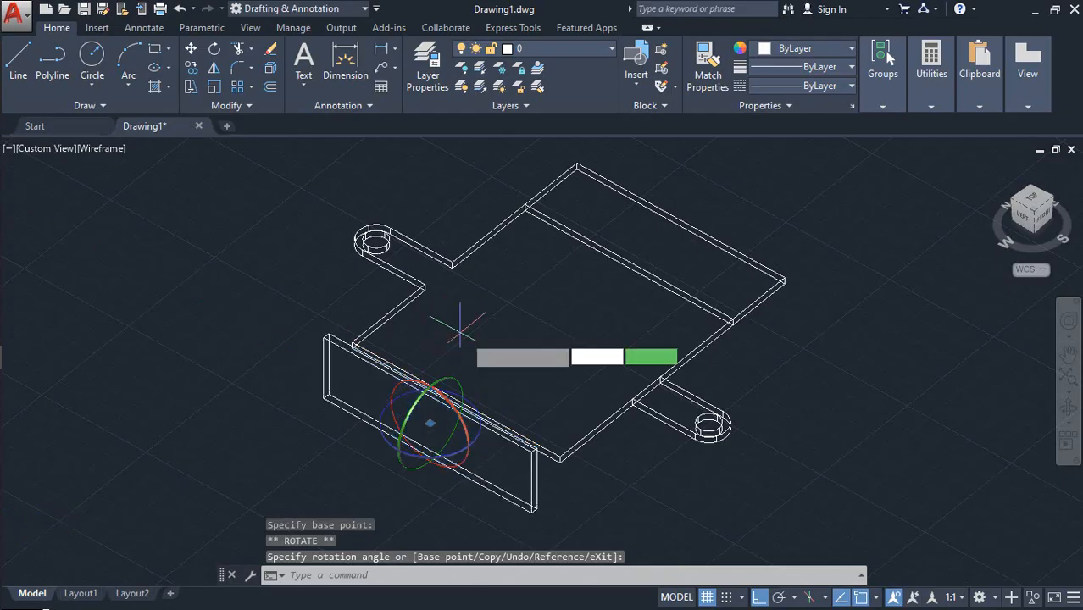
key(Escape)
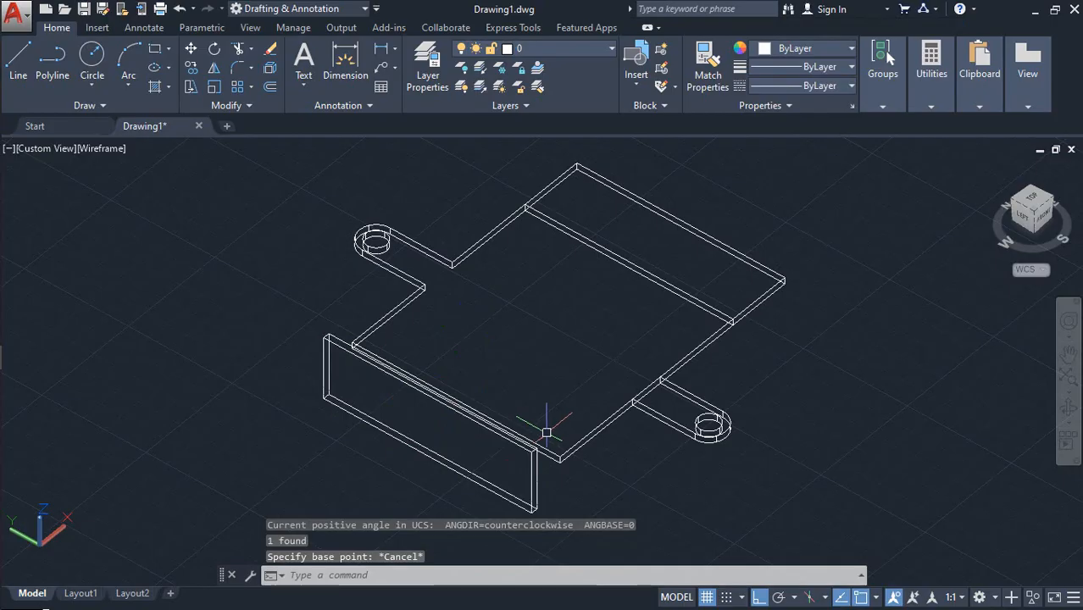
- Rotate the right side plate about the Y axis through its centre with 3DROTATE so it stands vertical
mouse_move(547, 432)
shift+middle_down()
mouse_move(450, 409)
mouse_move(547, 428)
shift+middle_up()
text(3)
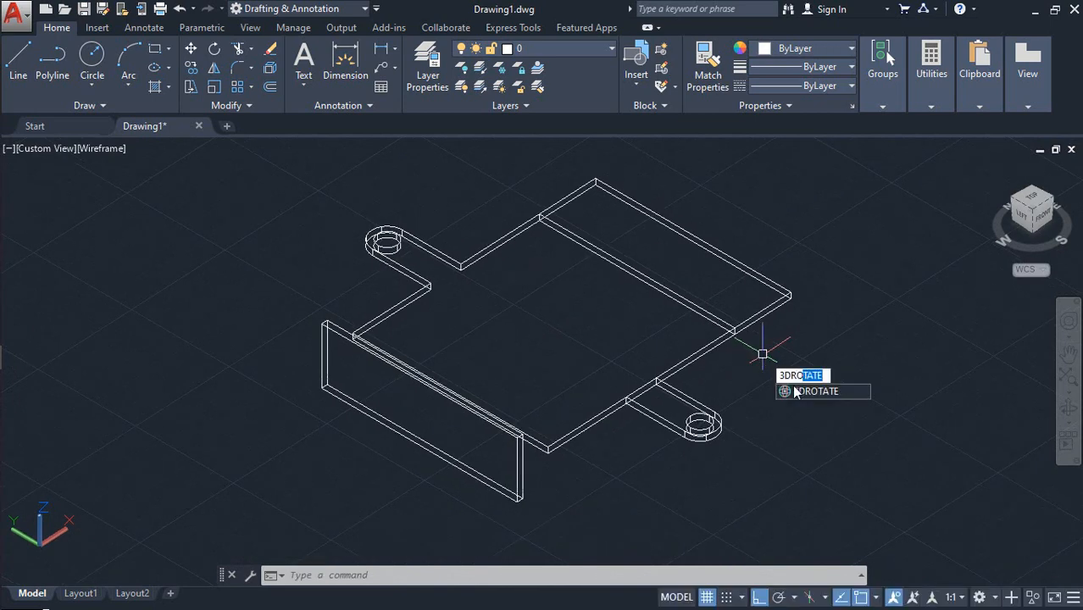
text(DRO)
key(Return)
click(769, 302)
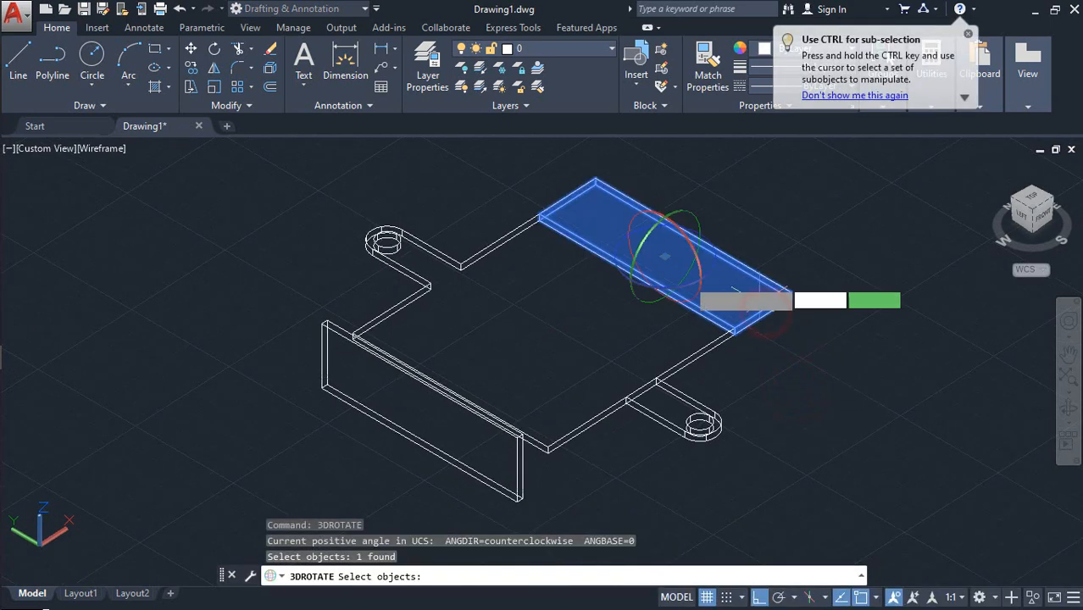
key(Return)
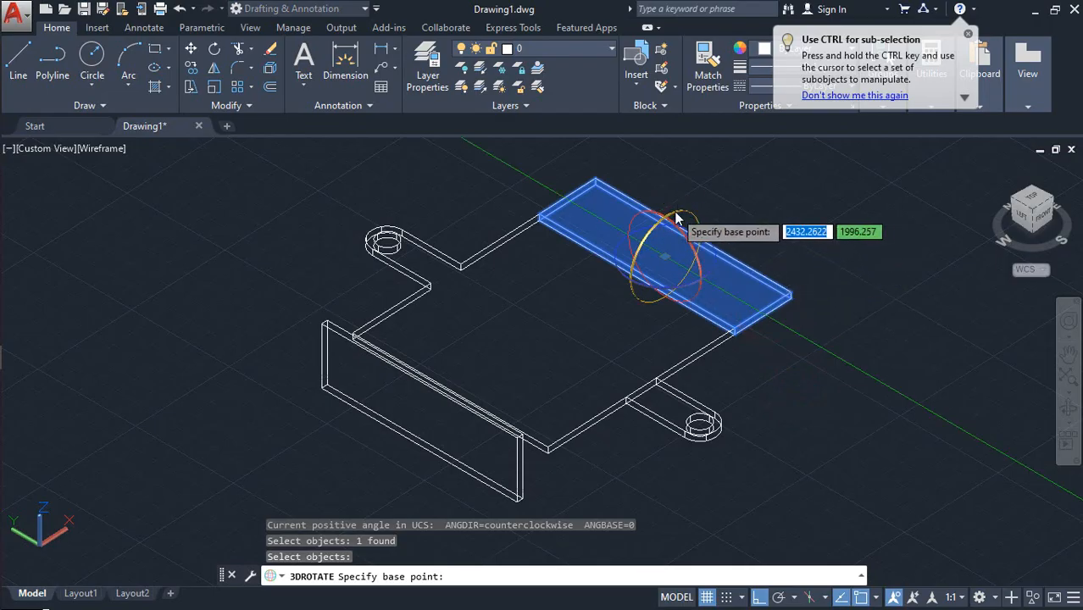
click(675, 220)
click(668, 161)
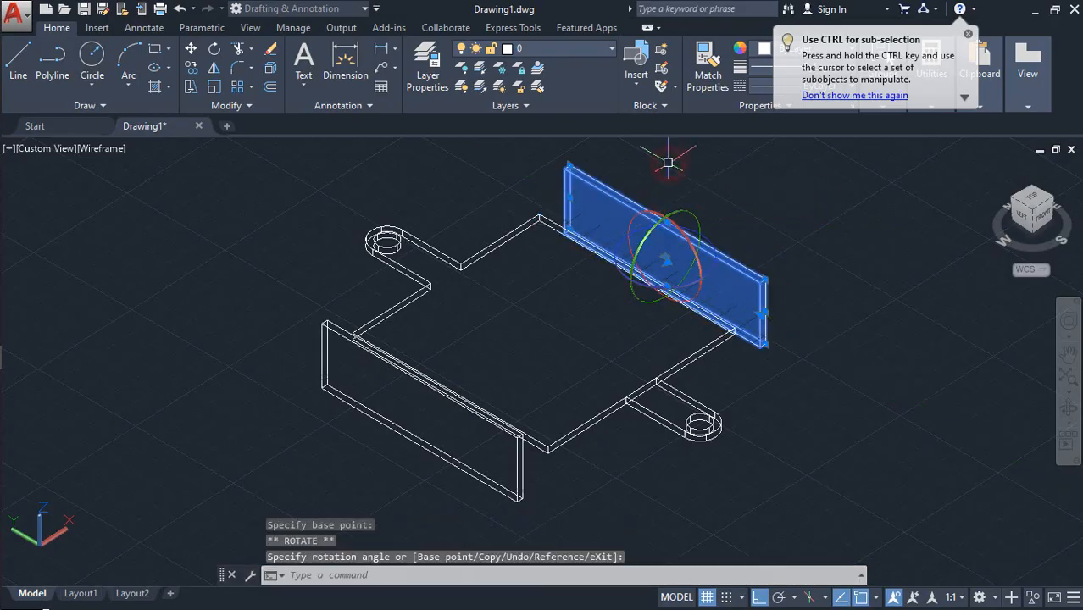
key(Escape)
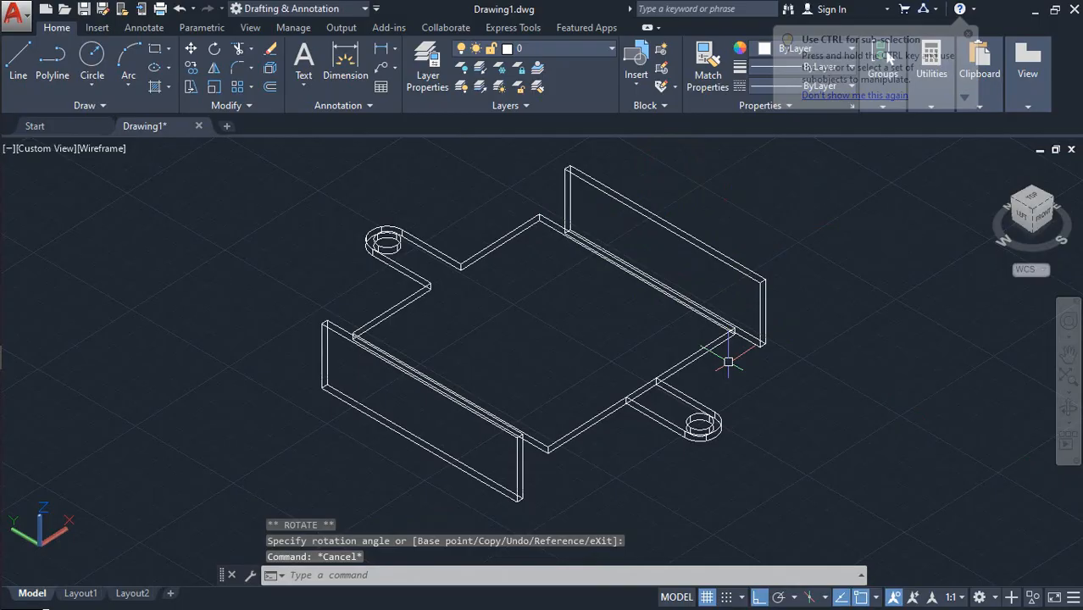
- Rotate the lower lug together with its inner circle solid about the X axis so it stands vertical
mouse_move(719, 394)
shift+middle_down()
mouse_move(607, 338)
mouse_move(715, 402)
shift+middle_up()
shift+middle_drag(628, 472, 637, 462)
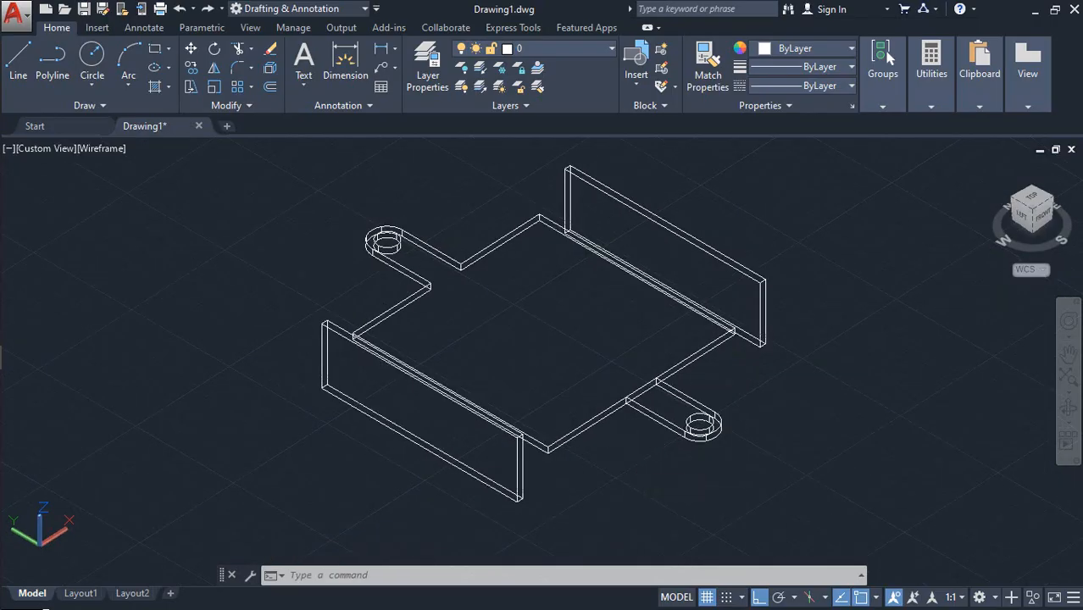
key(Return)
click(728, 470)
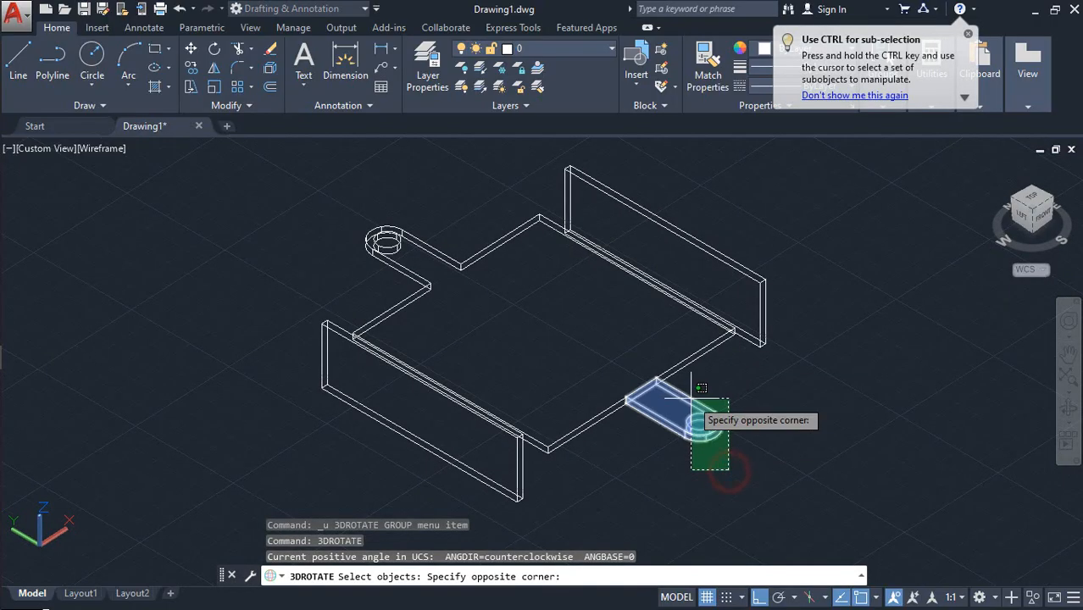
click(627, 375)
key(Return)
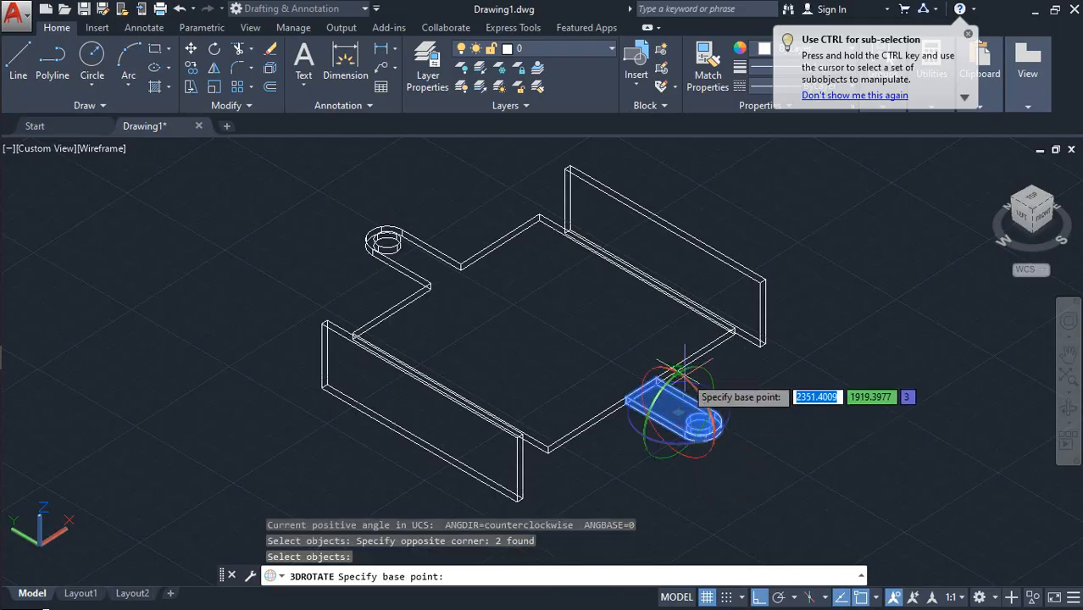
click(685, 377)
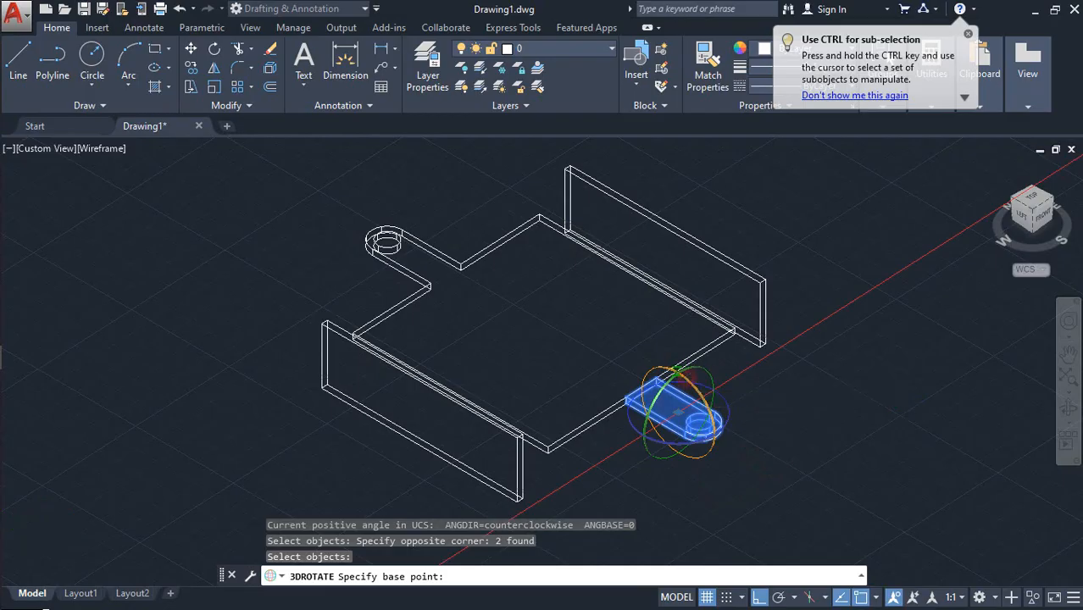
click(691, 257)
key(Escape)
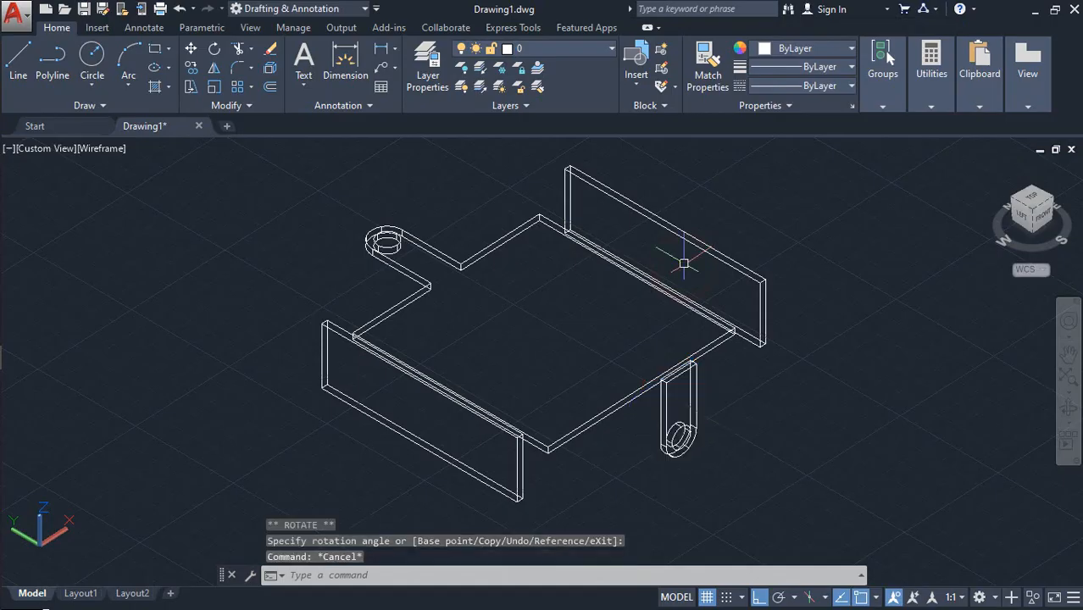
- Move the vertical right side plate by its bottom corner onto the top corner of the base plate's right edge
scroll(592, 375, up, 2)
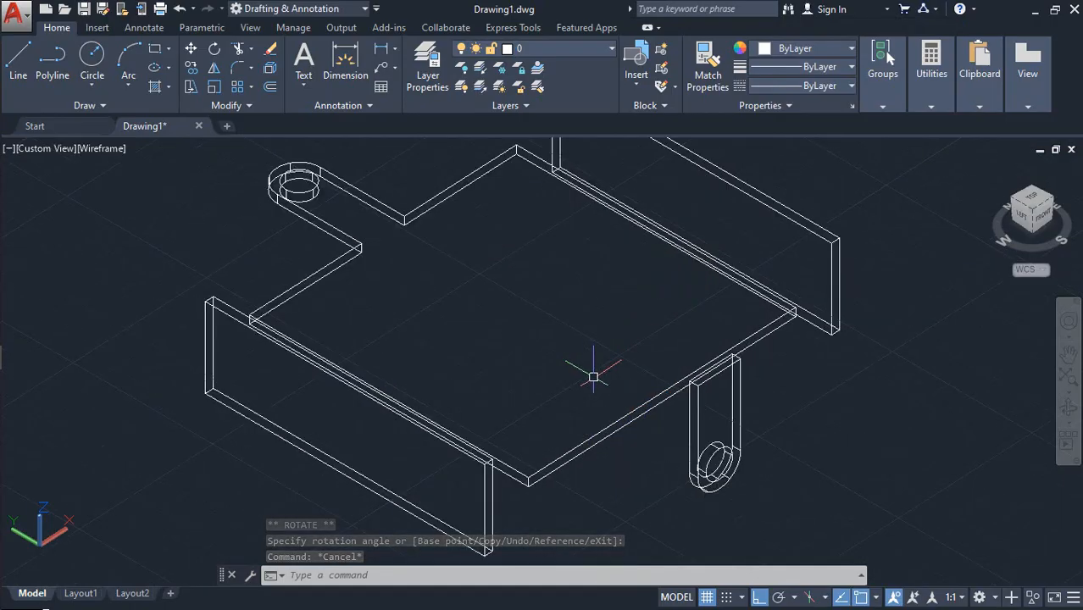
scroll(610, 367, down, 2)
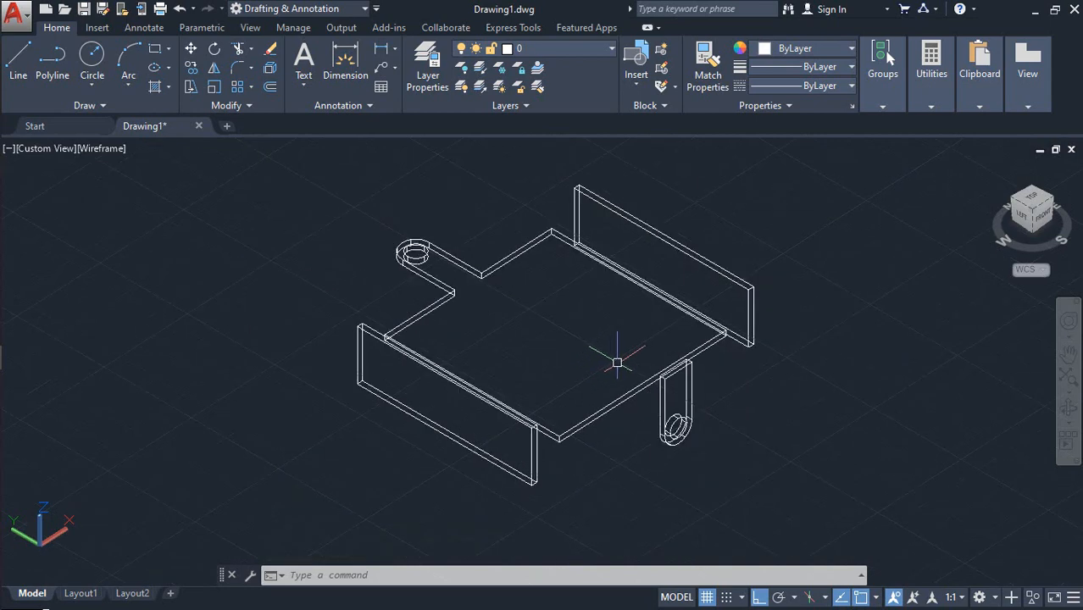
text(M)
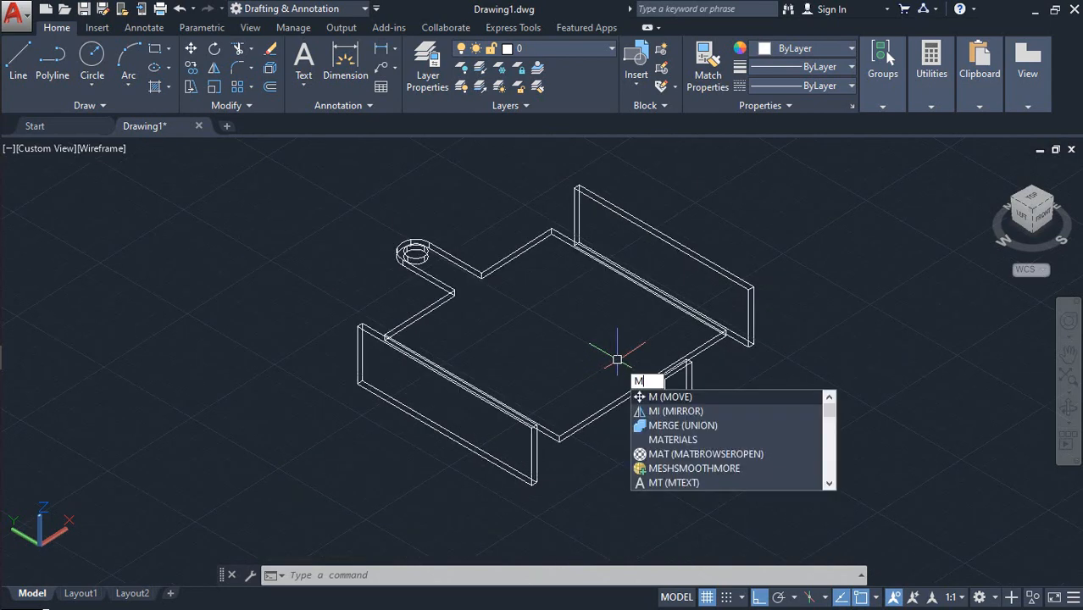
click(672, 398)
click(750, 328)
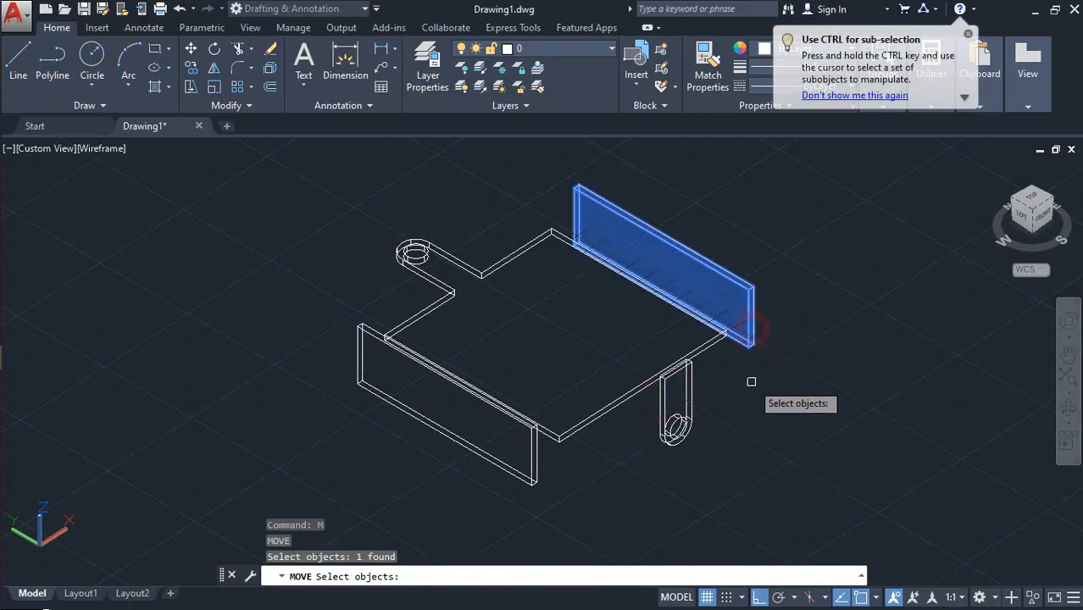
key(Return)
scroll(732, 368, up, 3)
click(744, 324)
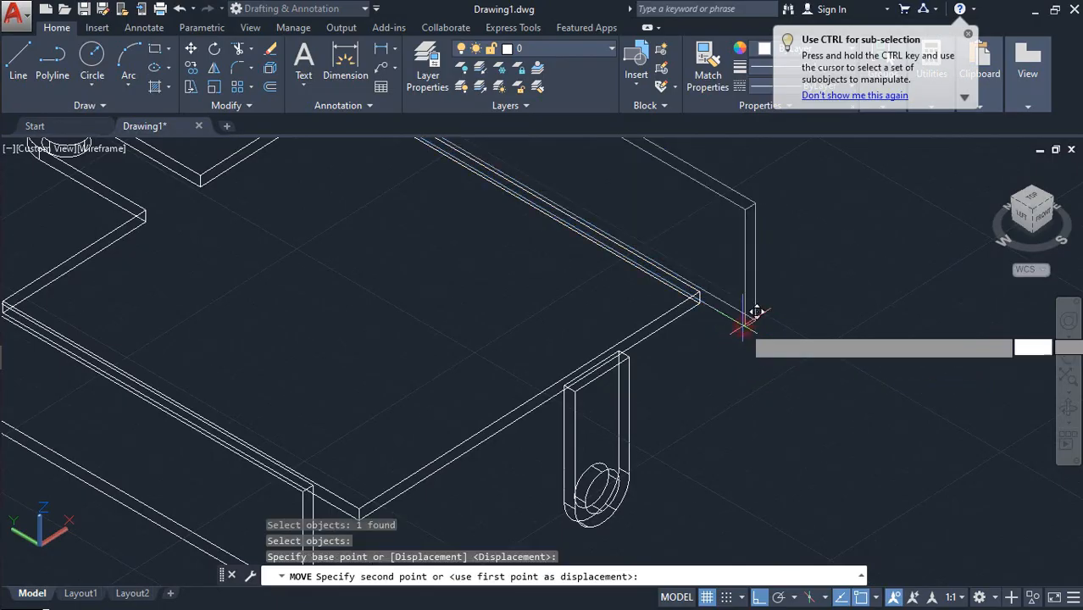
click(702, 288)
scroll(757, 344, down, 2)
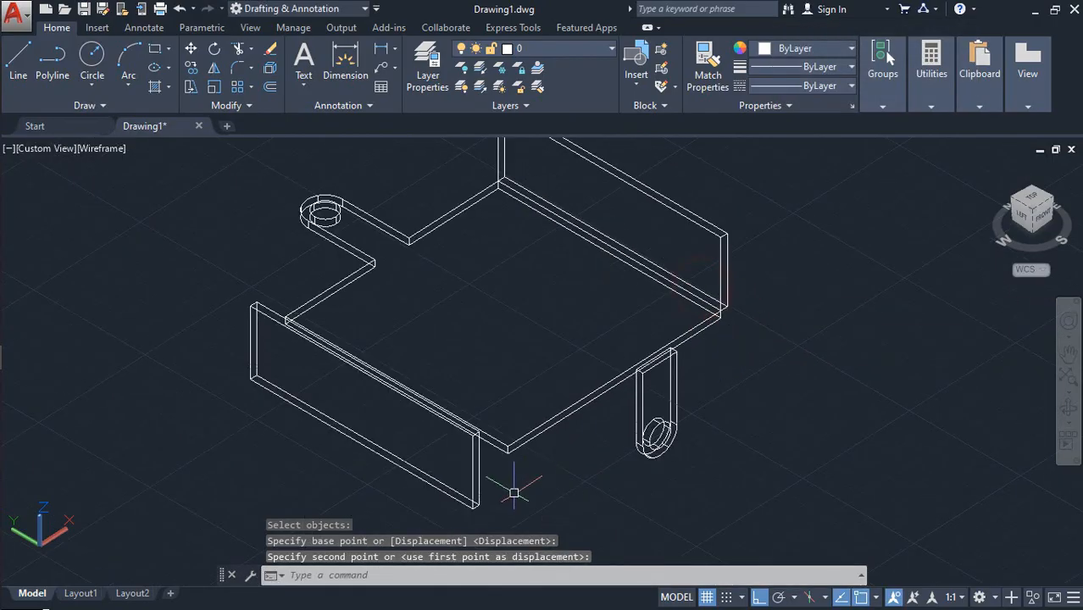
- Move the vertical left side plate by its bottom corner onto the top corner of the base plate's left edge
key(space)
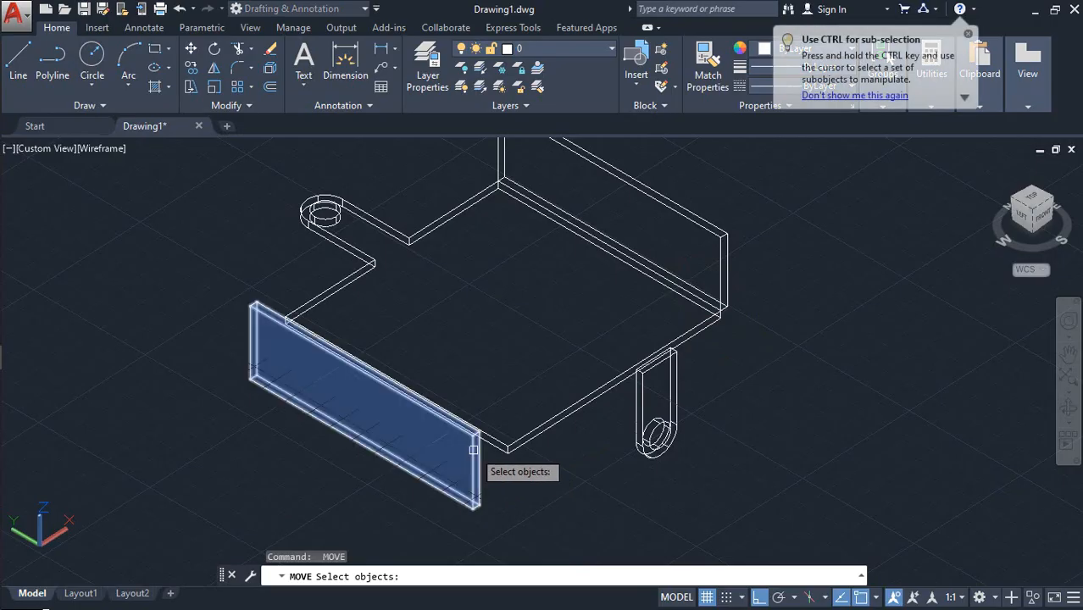
click(473, 449)
scroll(489, 516, up, 2)
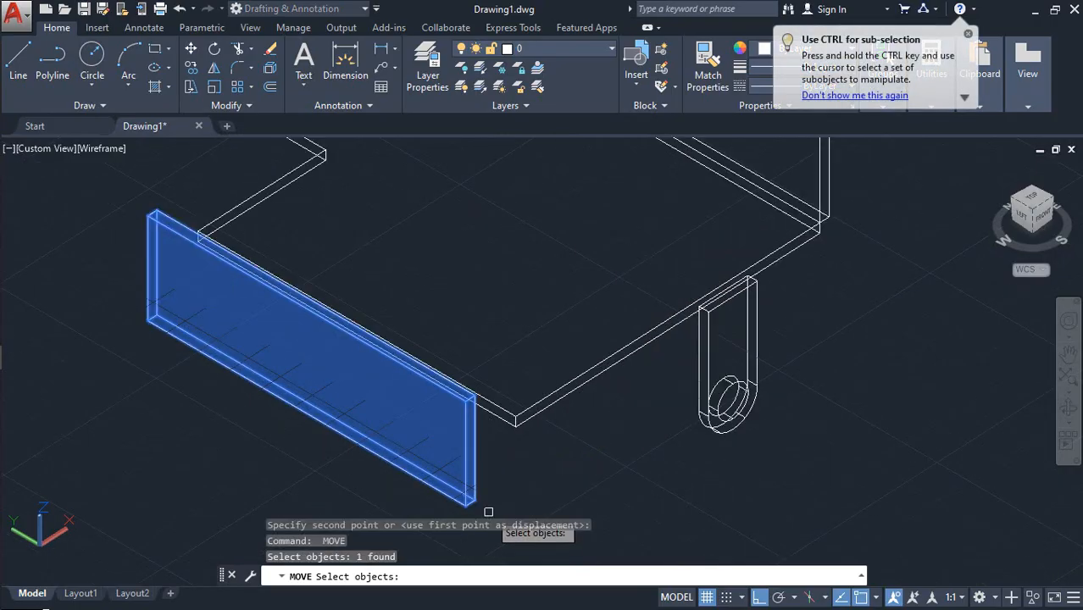
key(space)
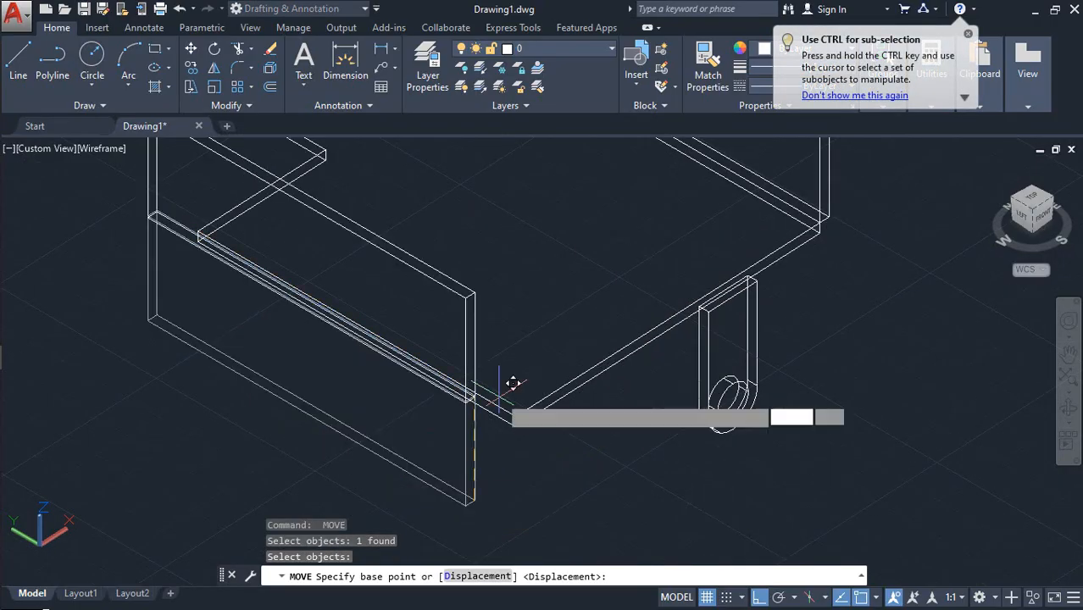
click(514, 383)
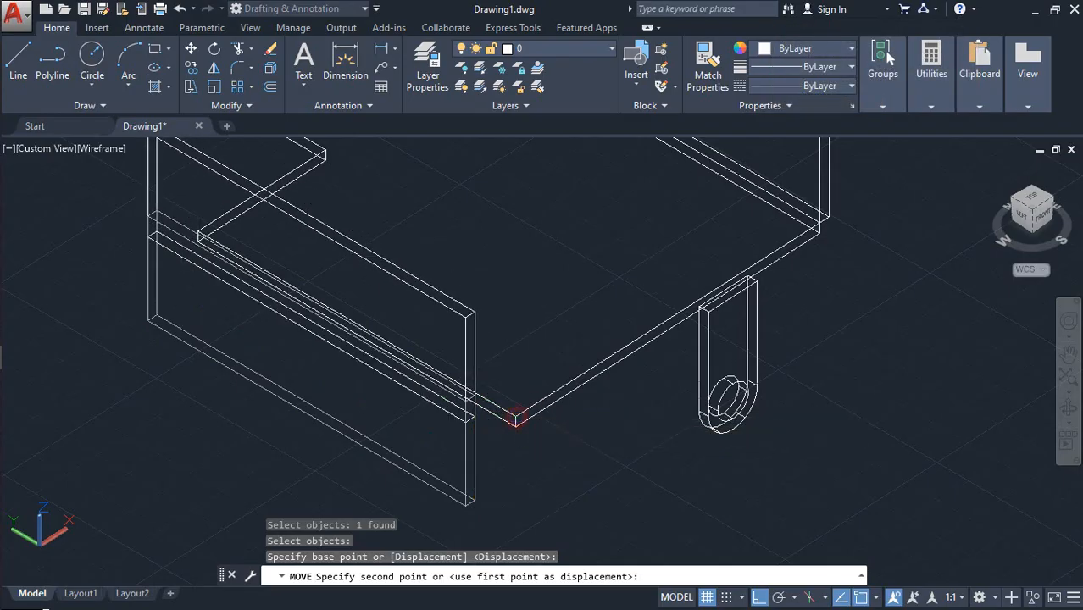
click(514, 415)
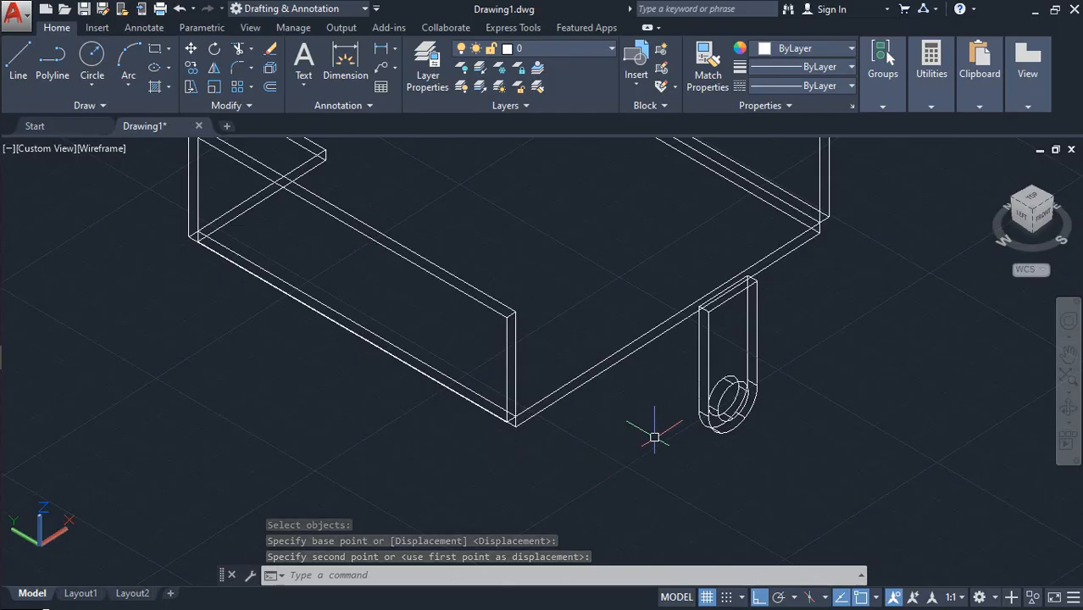
scroll(655, 437, down, 2)
- Display the model in the Conceptual visual style
click(108, 153)
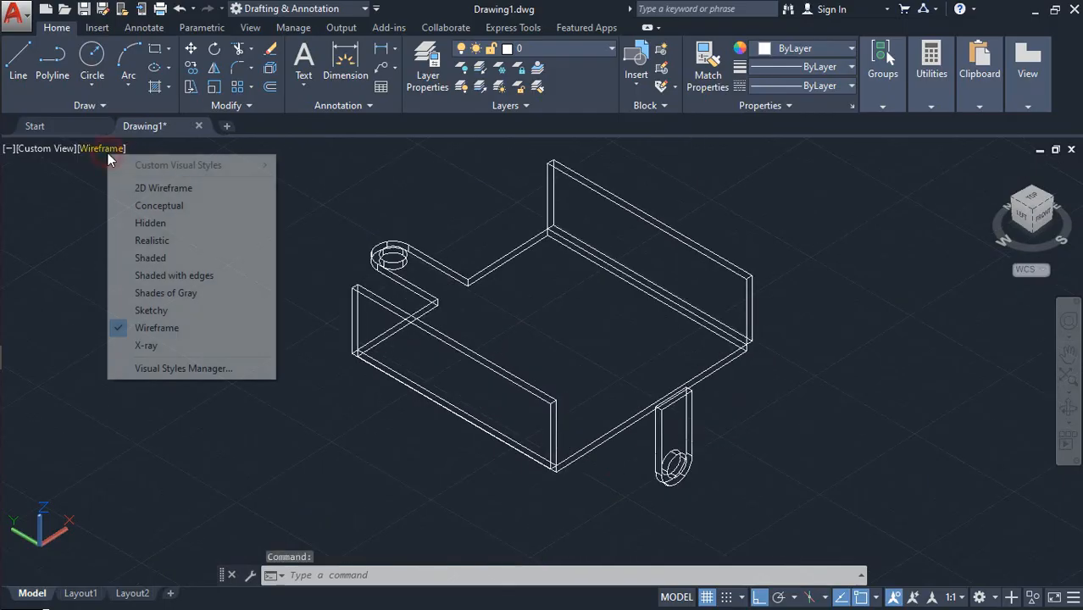
click(133, 201)
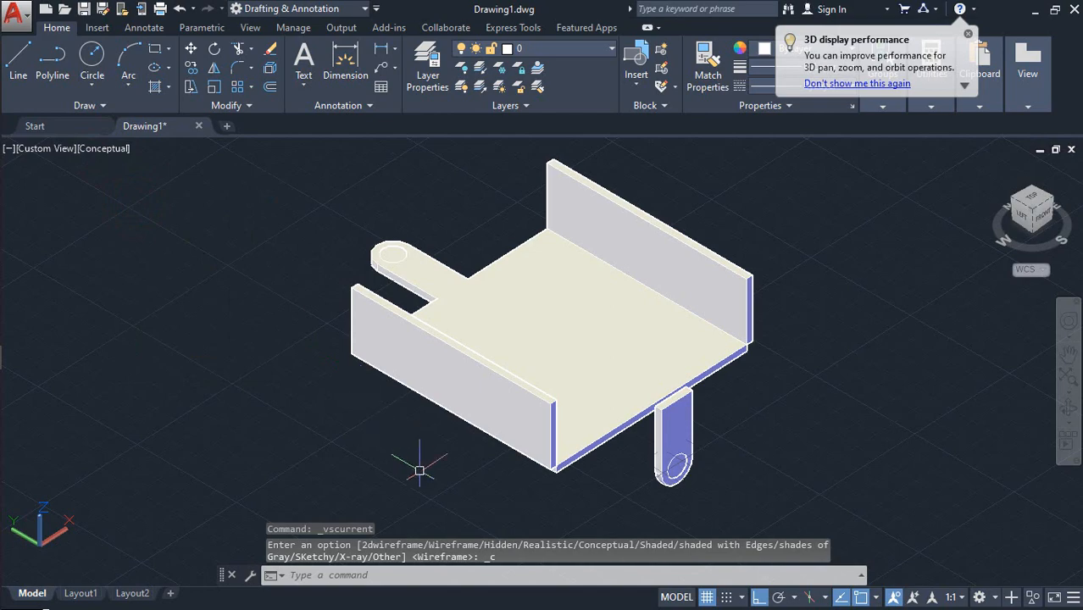
mouse_move(443, 469)
shift+middle_down()
mouse_move(428, 431)
mouse_move(425, 345)
mouse_move(460, 430)
mouse_move(459, 460)
shift+middle_up()
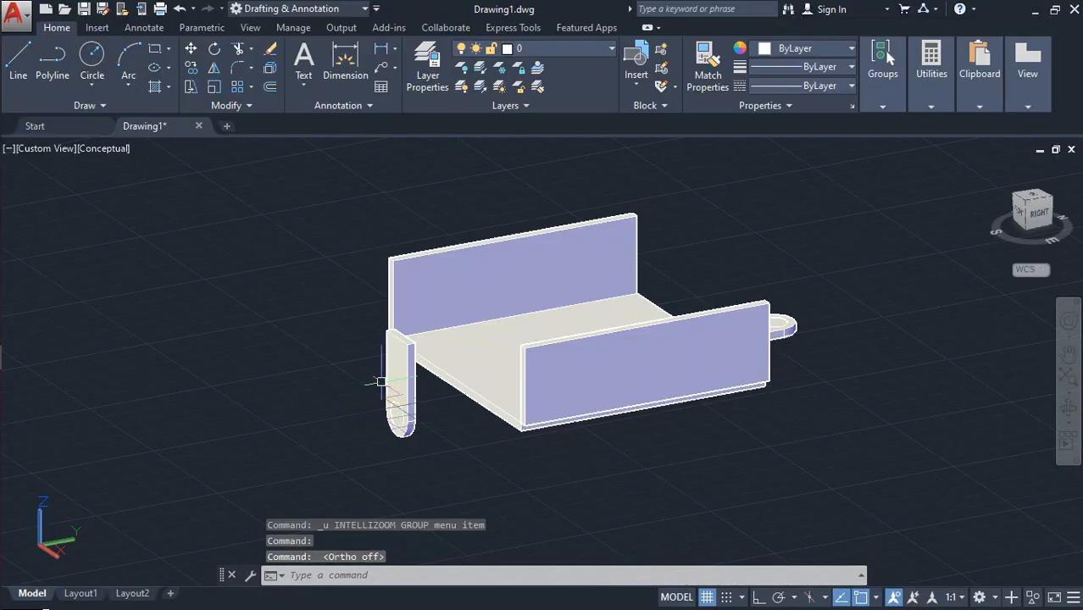
- Move the vertical lug and its inner circle solid from the lug's top edge midpoint to the midpoint of the base plate's lower front edge
scroll(380, 383, up, 3)
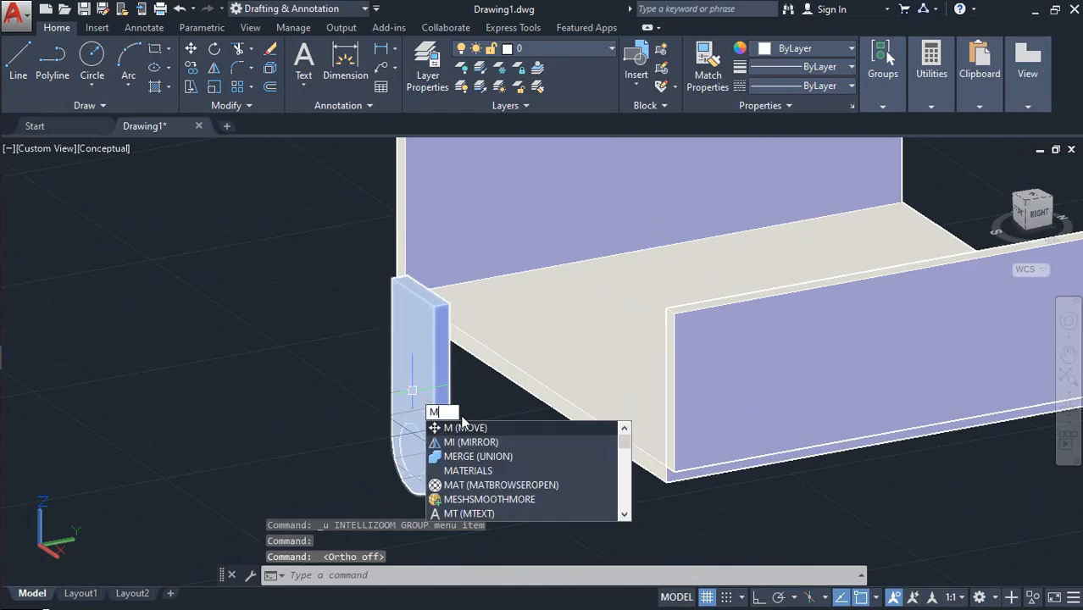
key(Return)
click(478, 490)
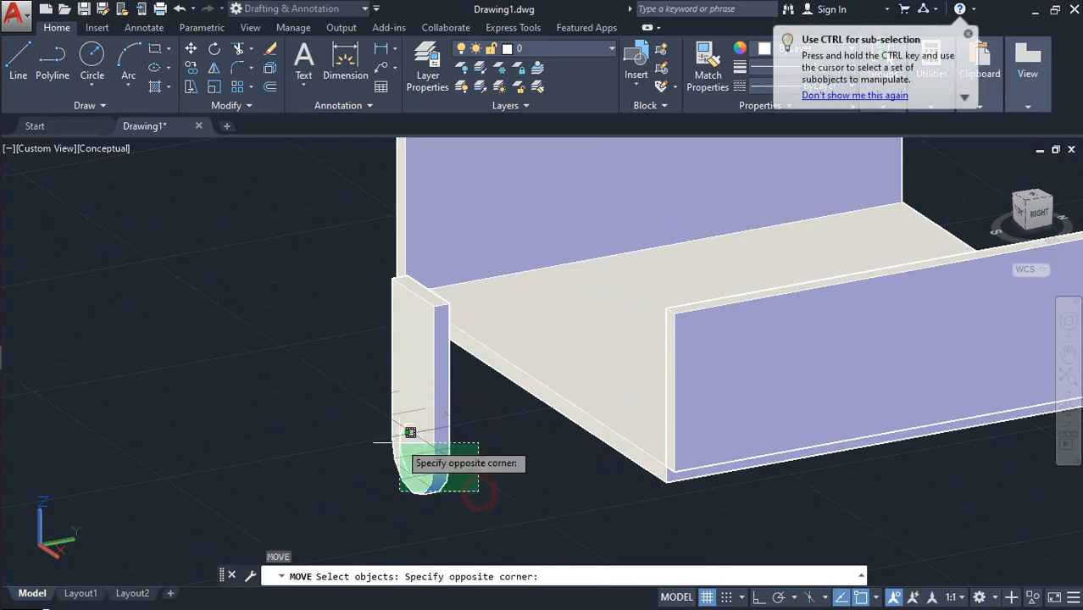
click(405, 431)
key(Return)
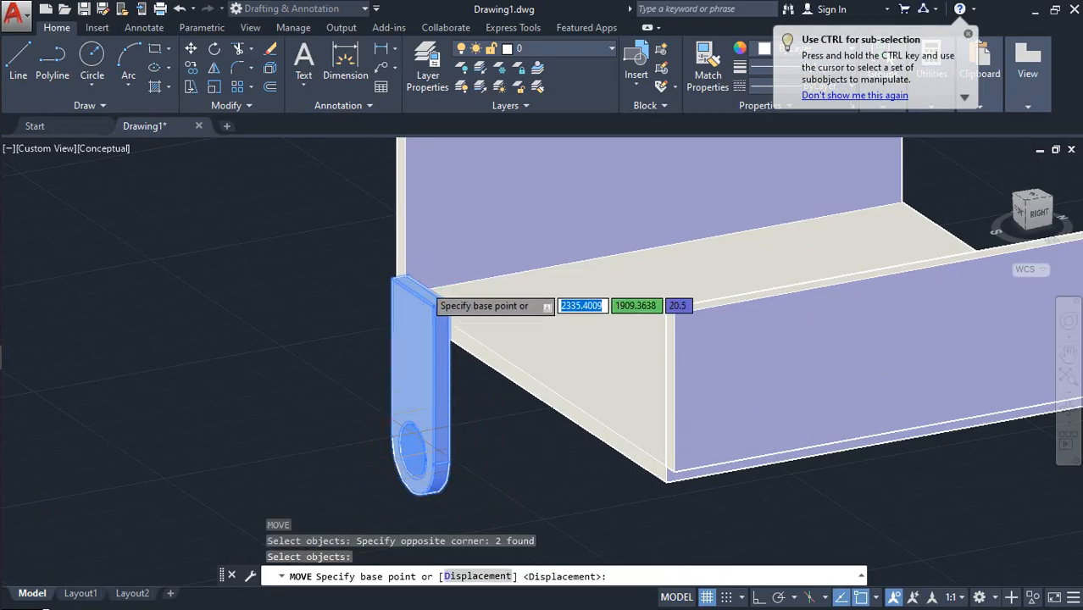
scroll(425, 282, up, 2)
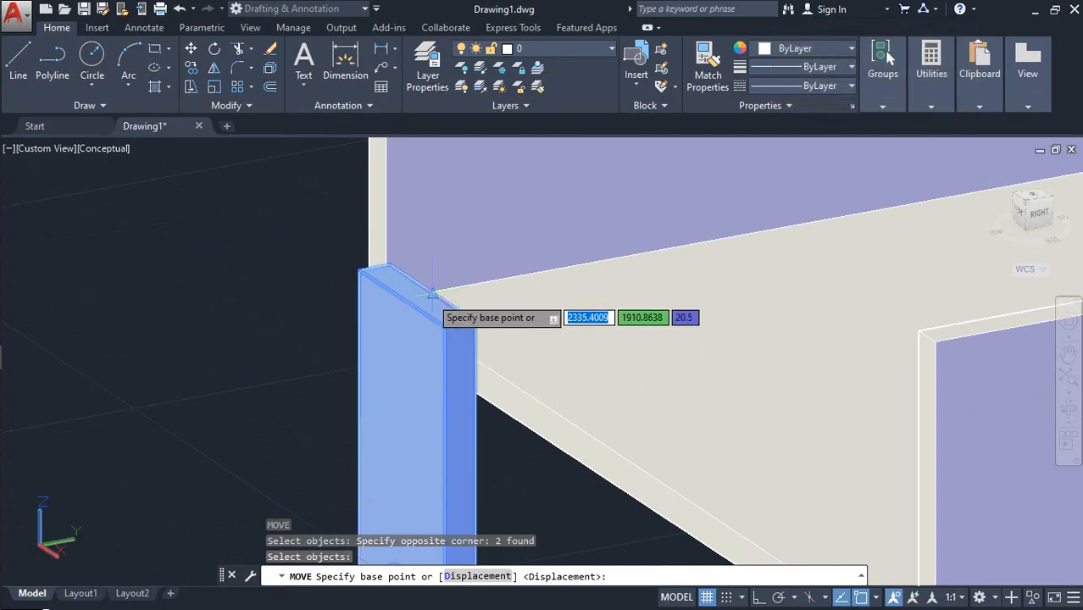
click(431, 293)
scroll(521, 360, down, 5)
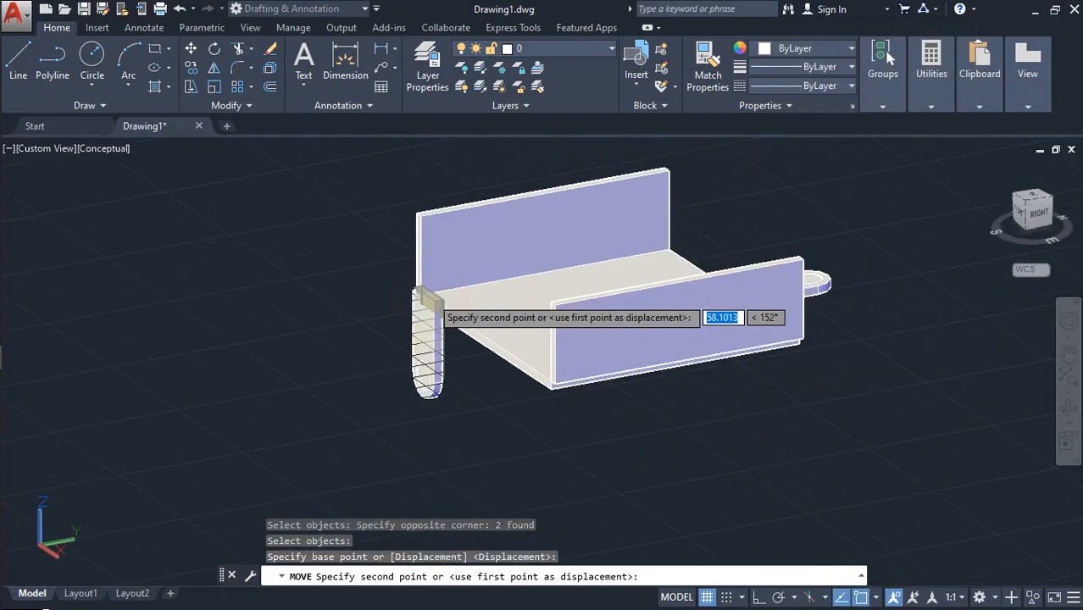
scroll(513, 363, up, 3)
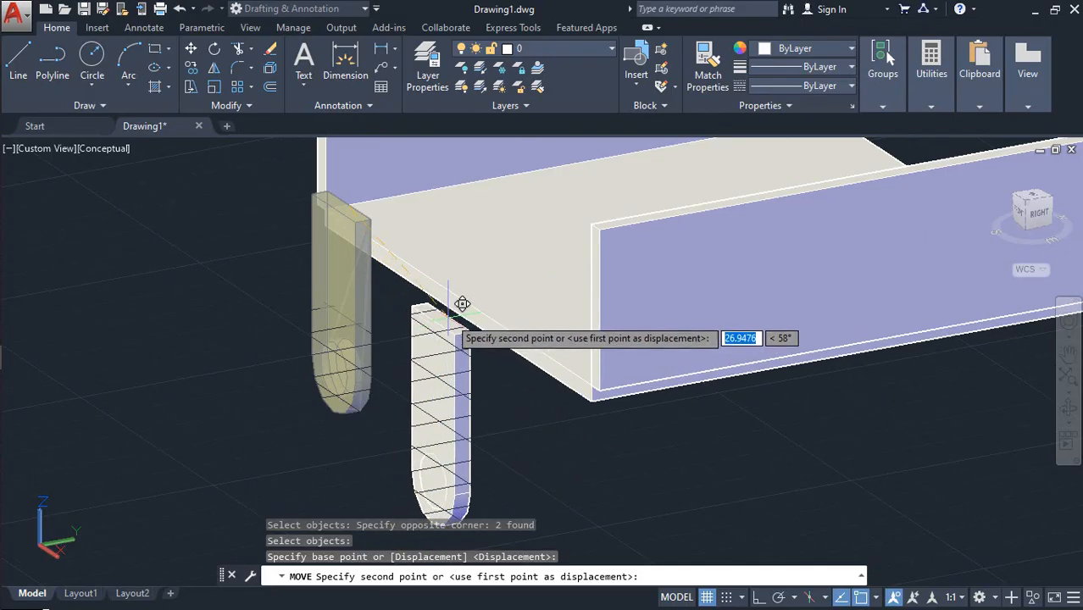
click(456, 314)
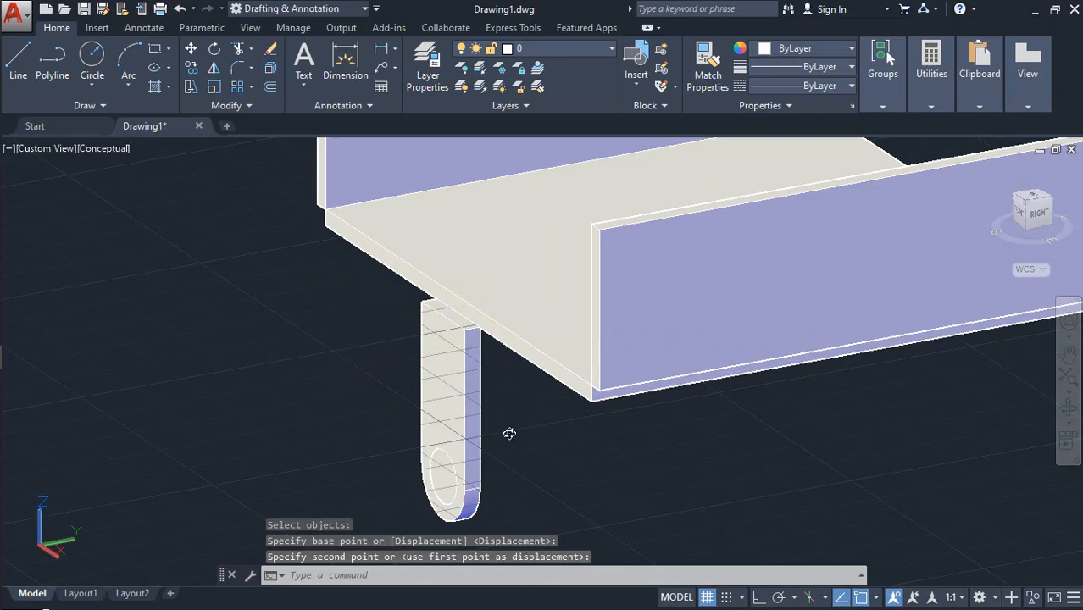
- Turn off the grid display in the drawing area
shift+middle_drag(510, 433, 712, 449)
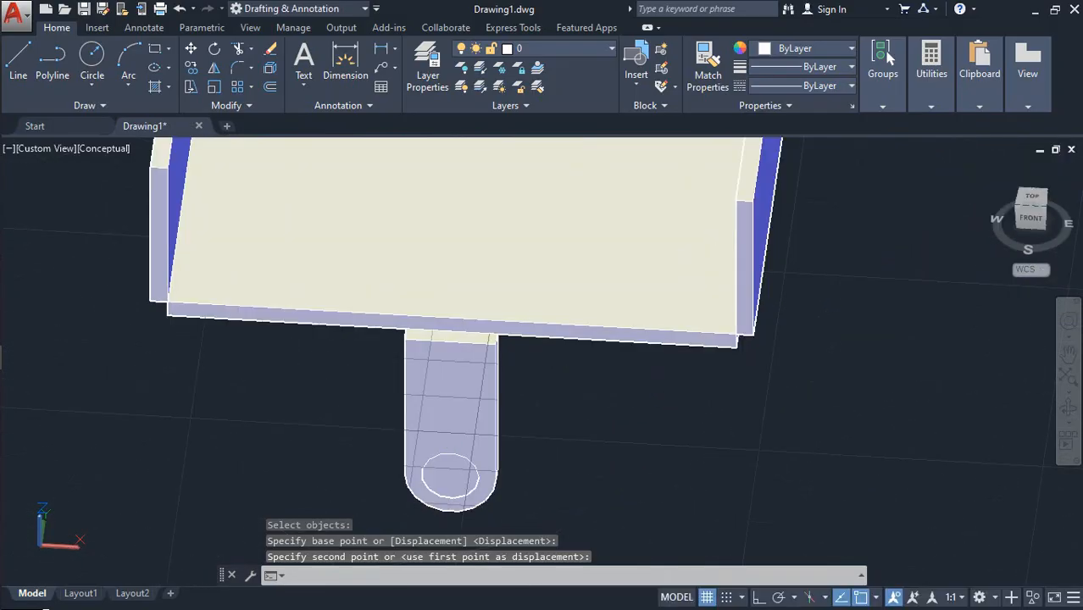
scroll(548, 450, down, 2)
shift+middle_drag(520, 430, 636, 436)
middle_drag(561, 434, 733, 445)
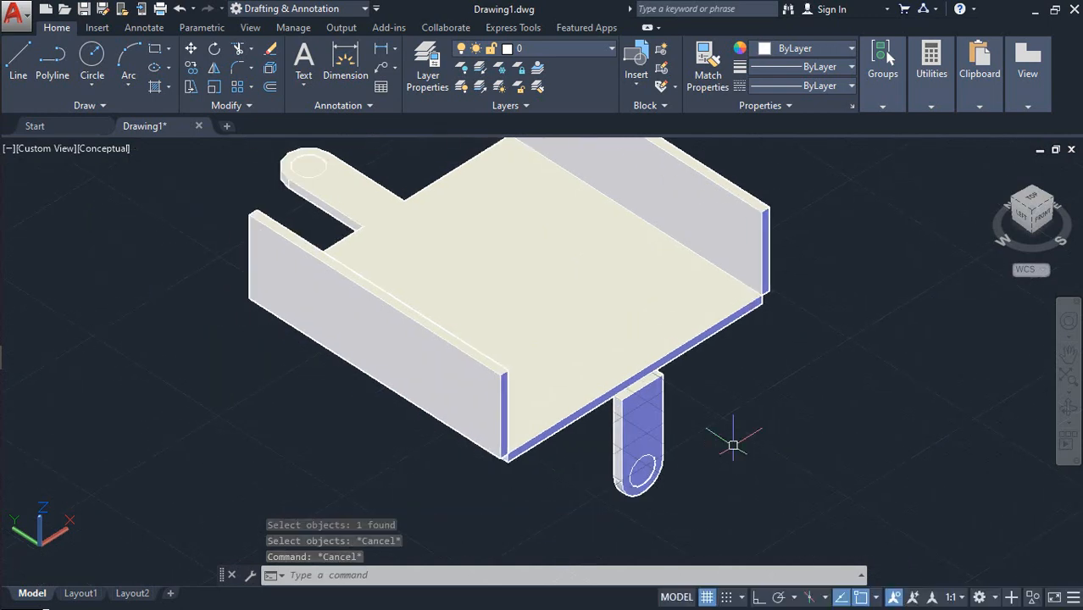
click(708, 596)
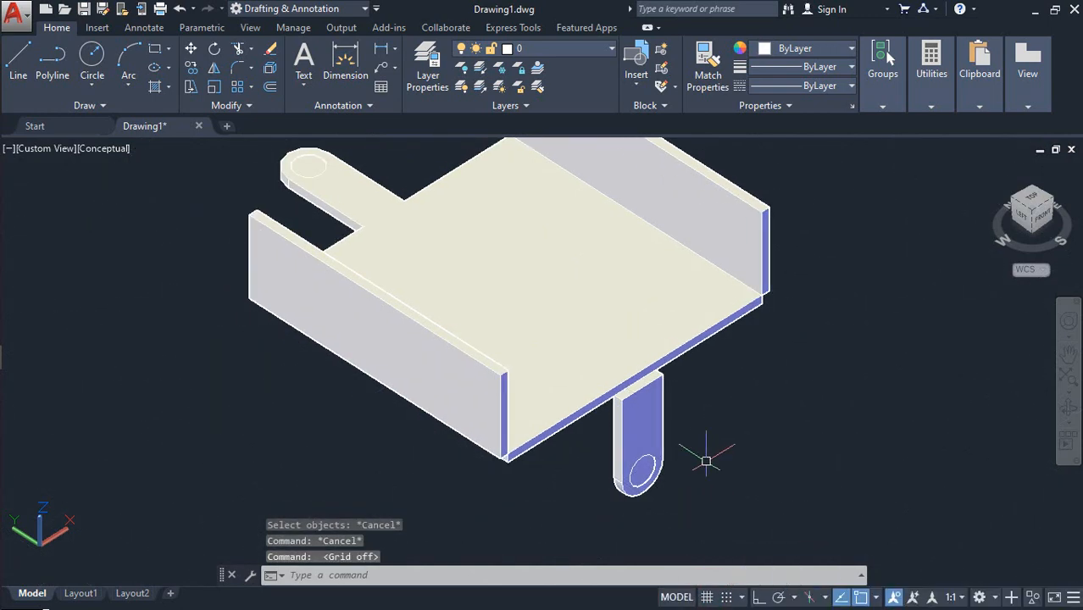
- Subtract the inner circle solid from the vertical lug to cut its hole
middle_drag(746, 455, 740, 473)
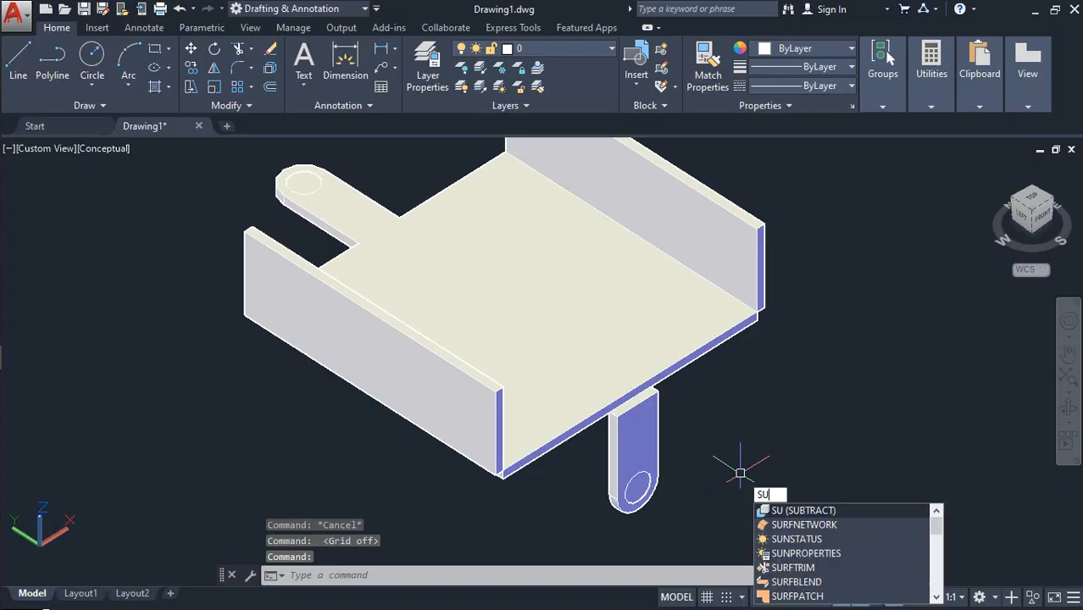
key(Return)
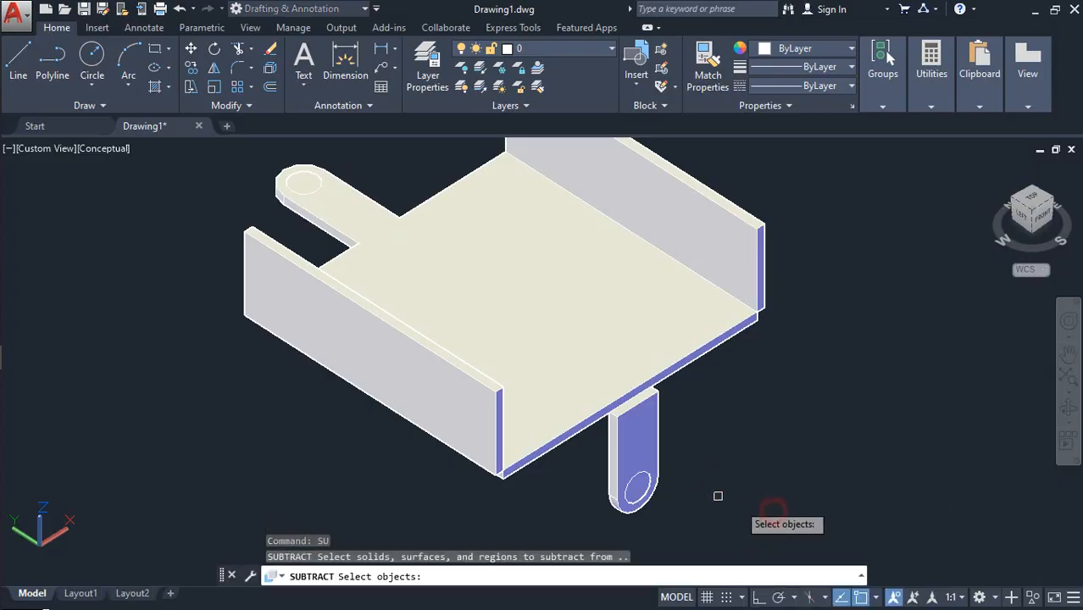
click(654, 484)
key(Return)
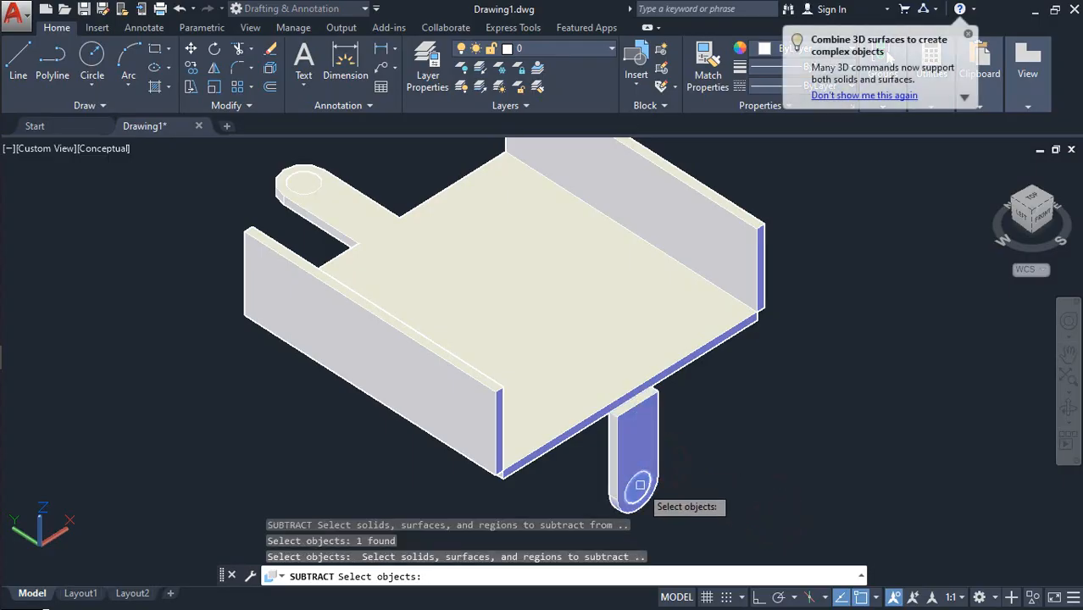
click(640, 485)
key(Return)
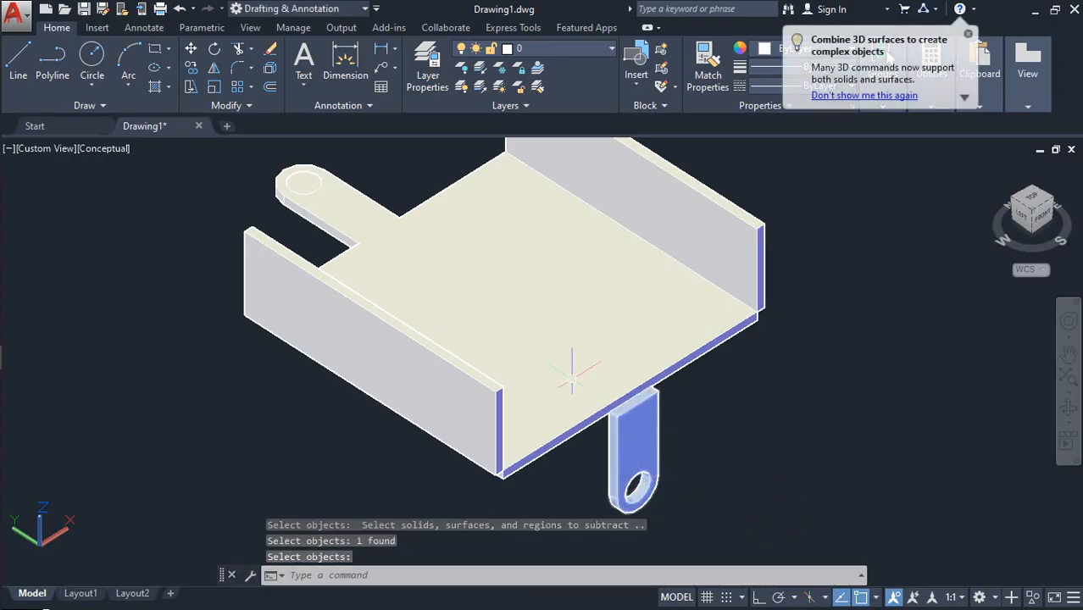
- Subtract the circle solid in the horizontal lug from the base plate to cut the second hole
middle_drag(357, 239, 470, 321)
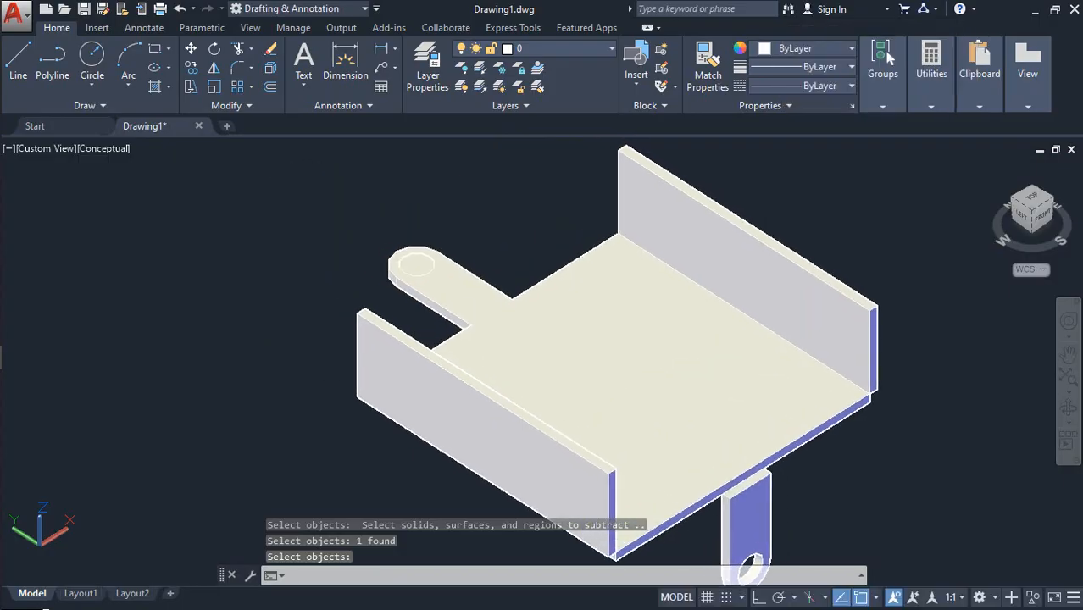
key(Return)
scroll(470, 322, up, 2)
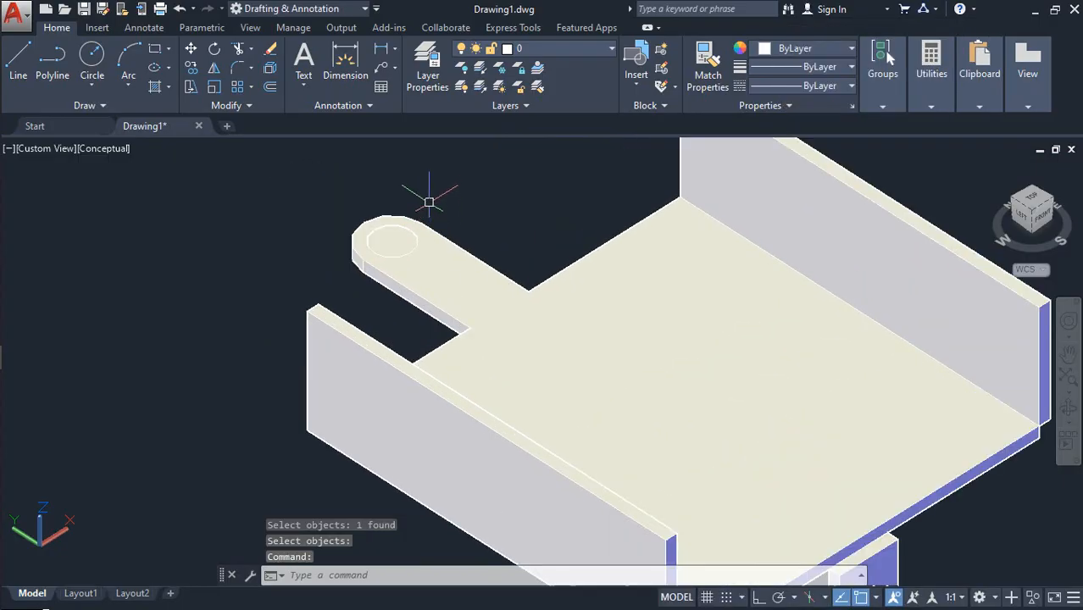
key(Return)
click(457, 267)
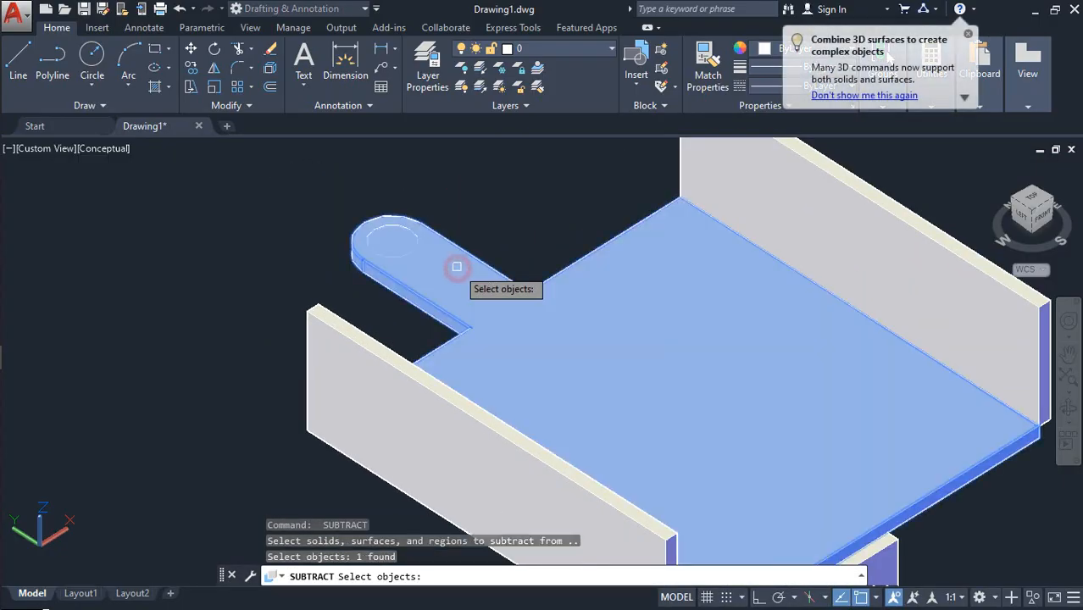
key(Return)
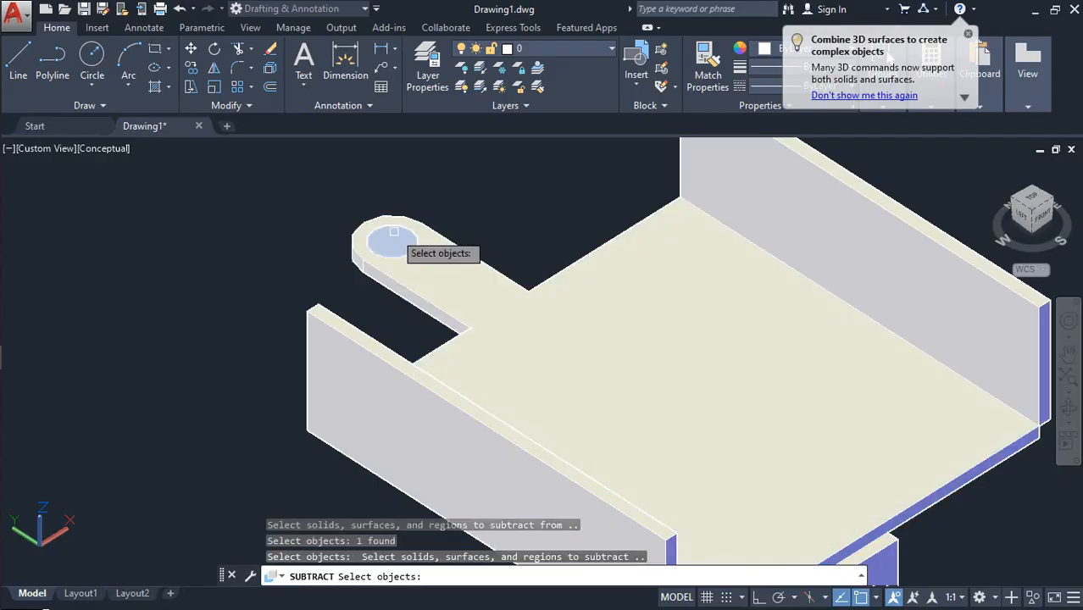
click(393, 231)
scroll(393, 231, down, 4)
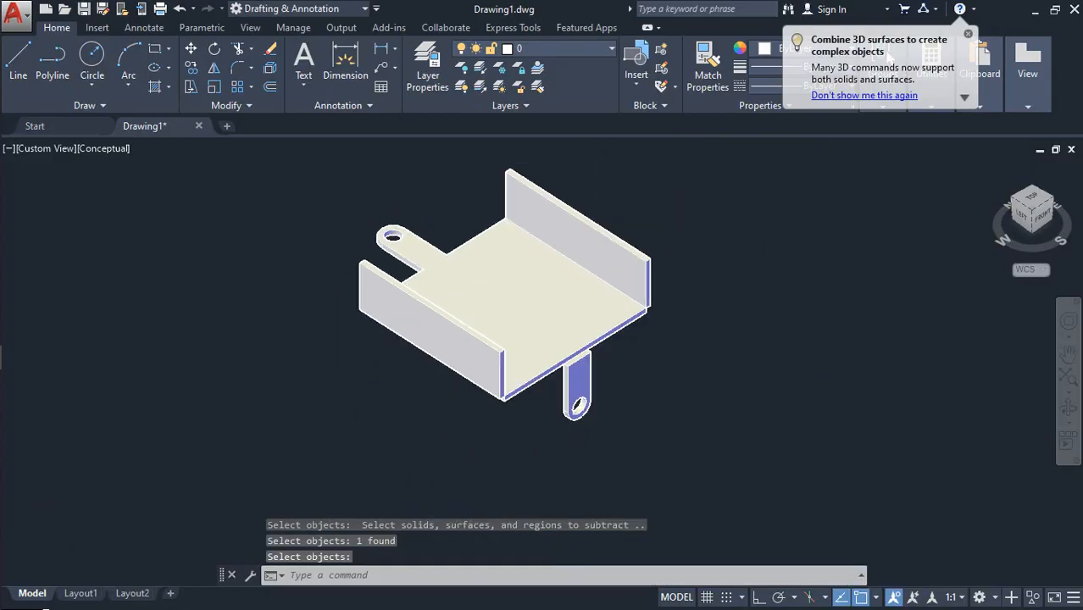
- Presspull the vertical lug's top face up to the top edge of the base plate
scroll(551, 348, up, 5)
middle_drag(564, 382, 610, 471)
key(Return)
scroll(598, 453, down, 3)
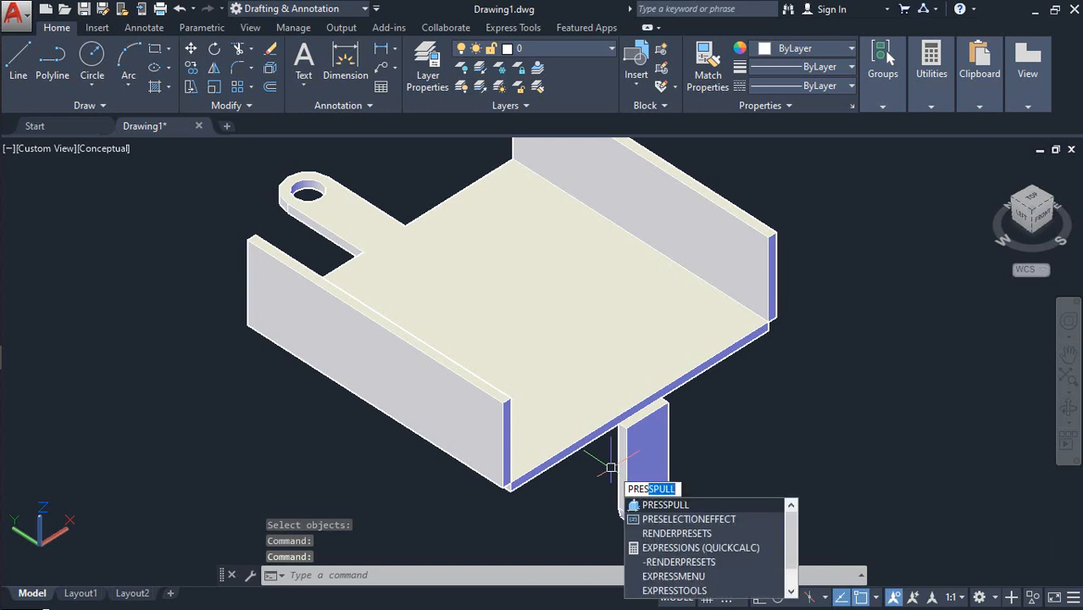
click(652, 505)
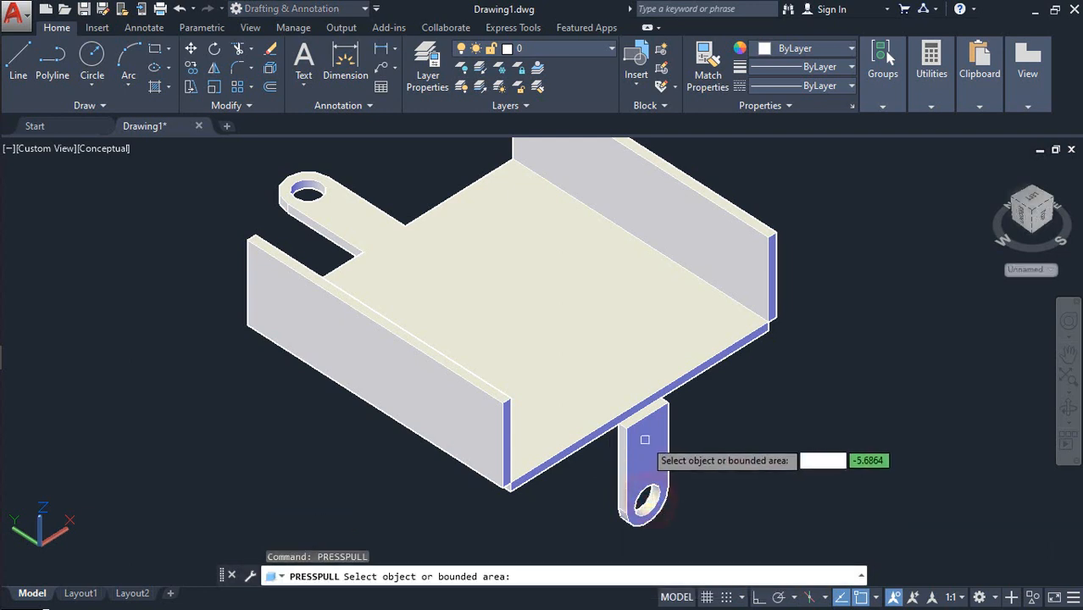
scroll(644, 458, up, 5)
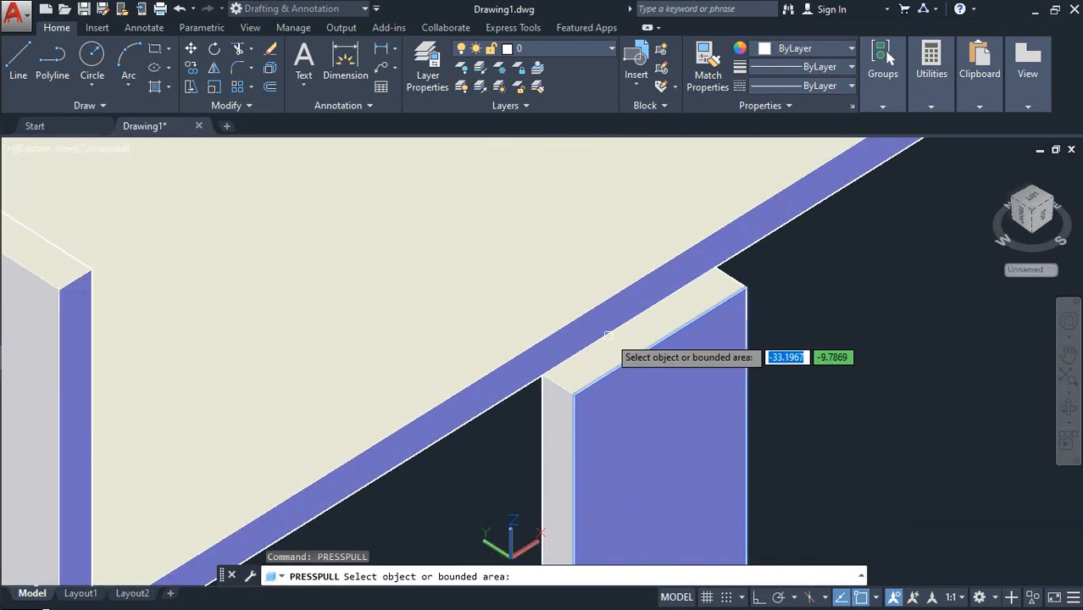
scroll(608, 341, up, 2)
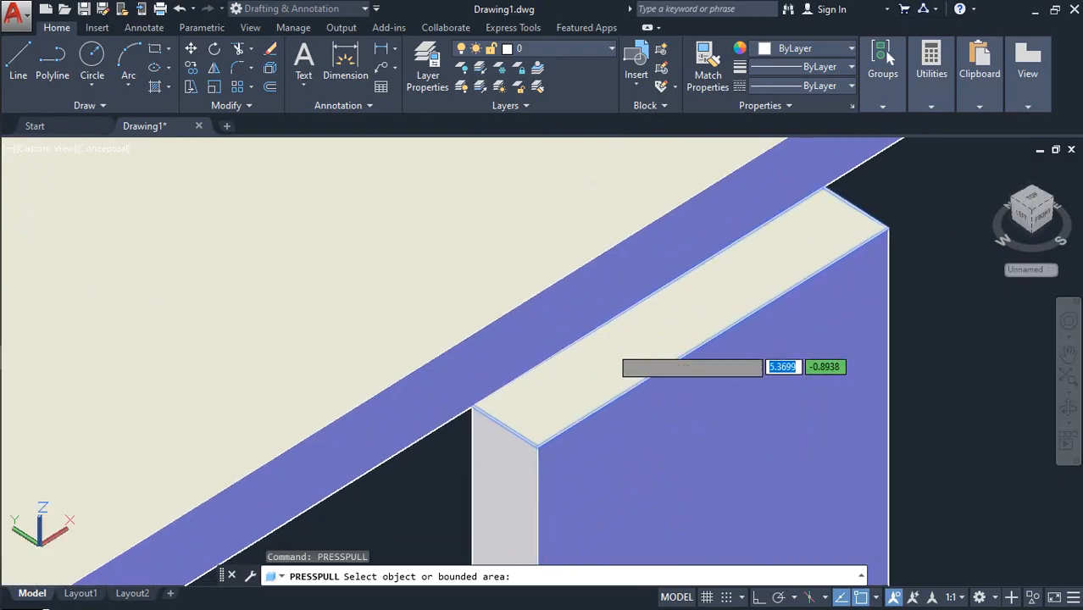
click(600, 350)
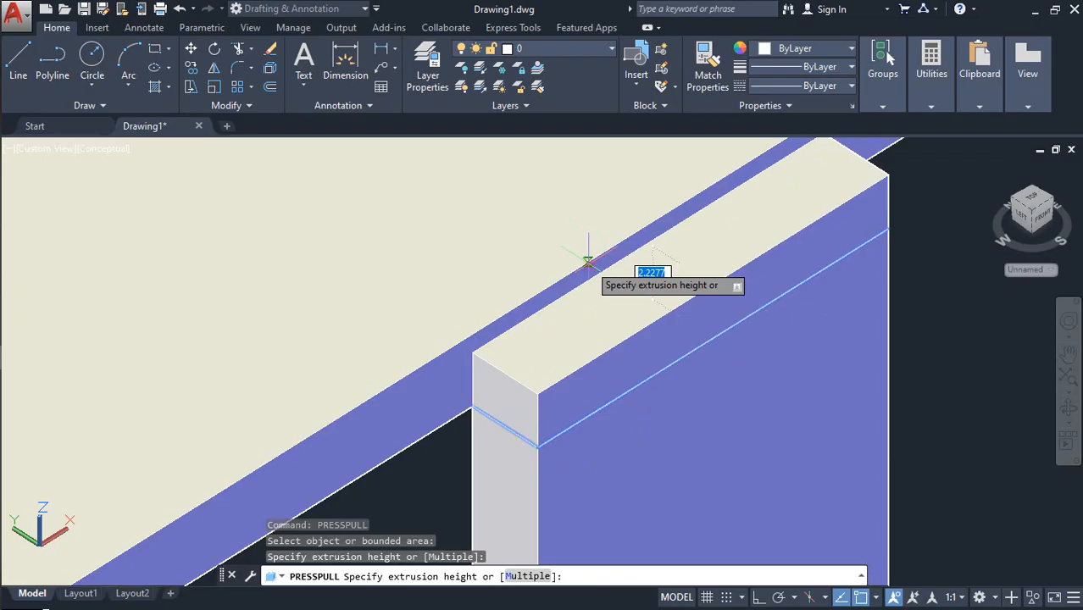
click(588, 262)
- Presspull the bottom face of the left side plate down to the base plate's bottom corner
shift+middle_drag(588, 252, 663, 458)
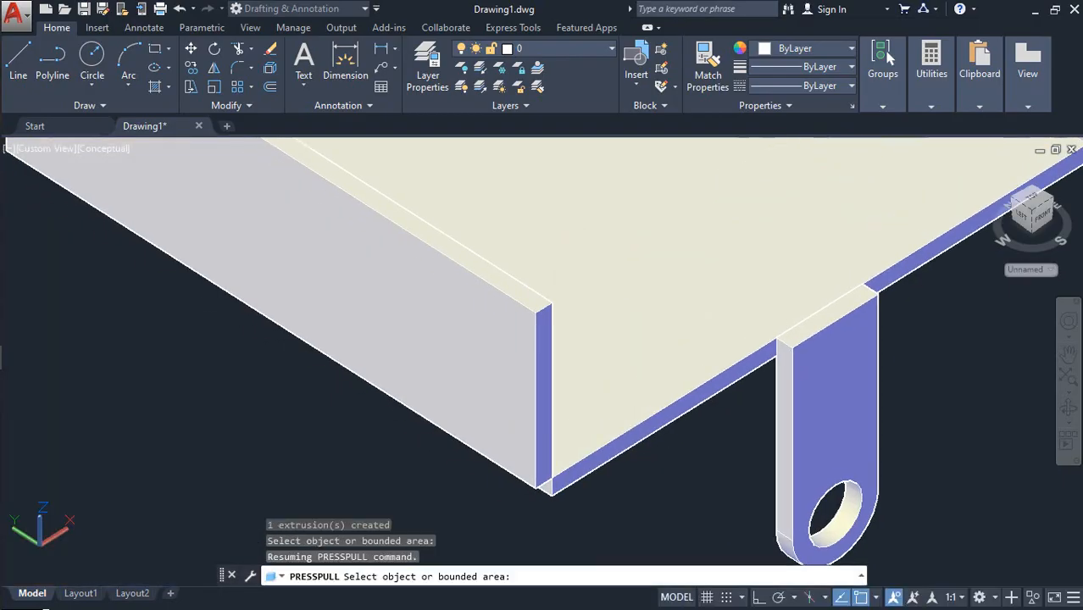
scroll(665, 456, down, 3)
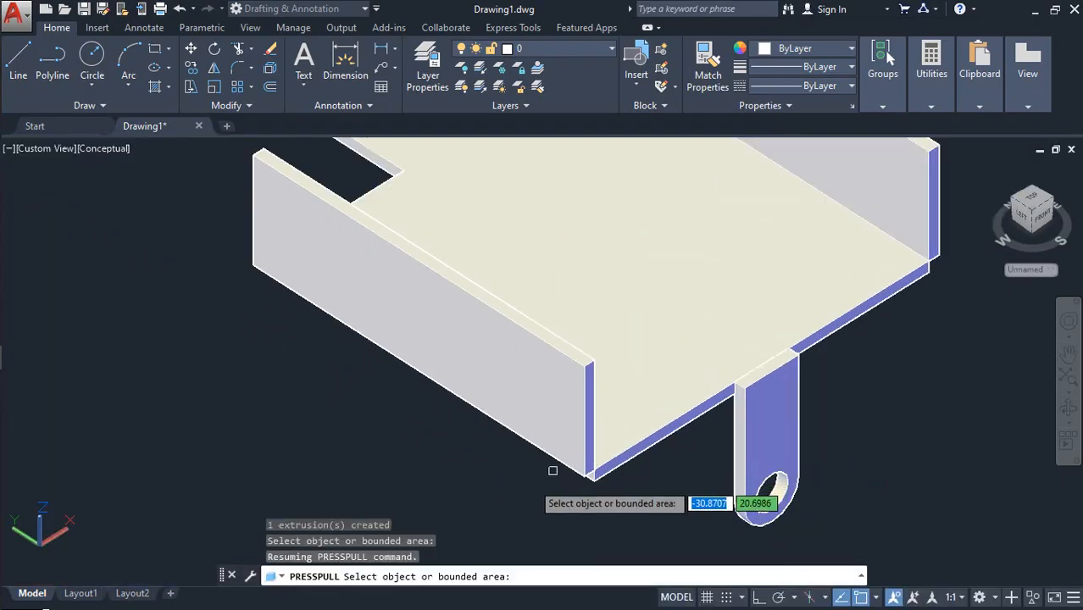
shift+middle_drag(531, 482, 550, 348)
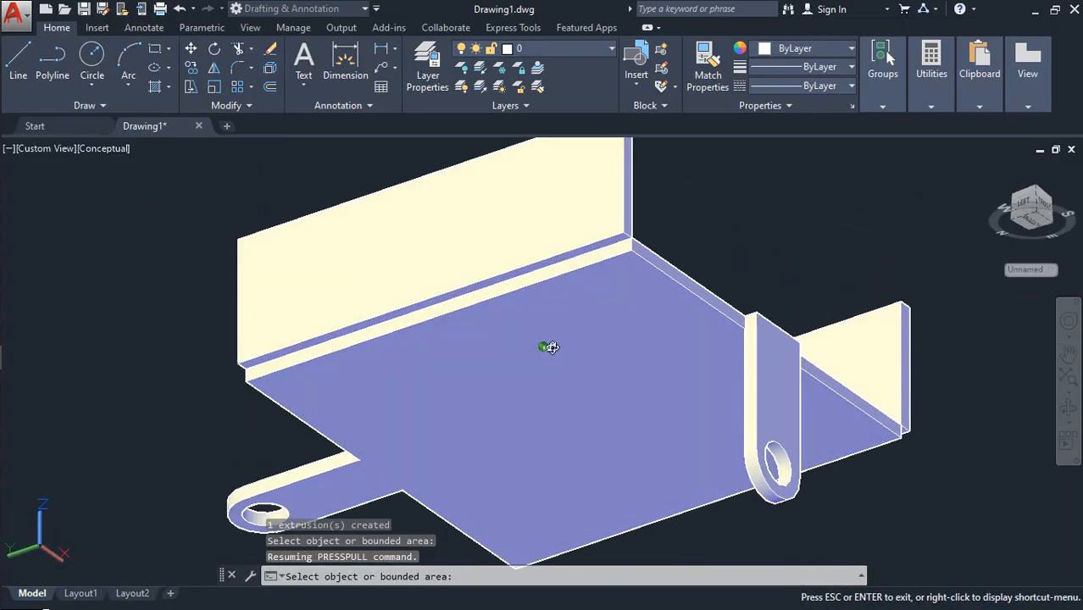
scroll(627, 248, up, 4)
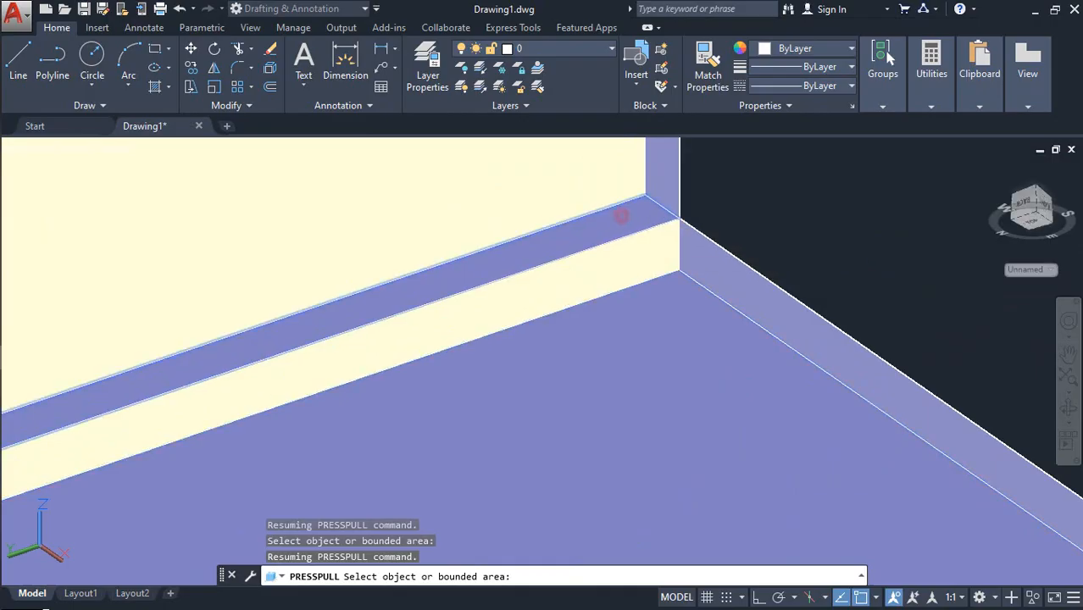
click(622, 217)
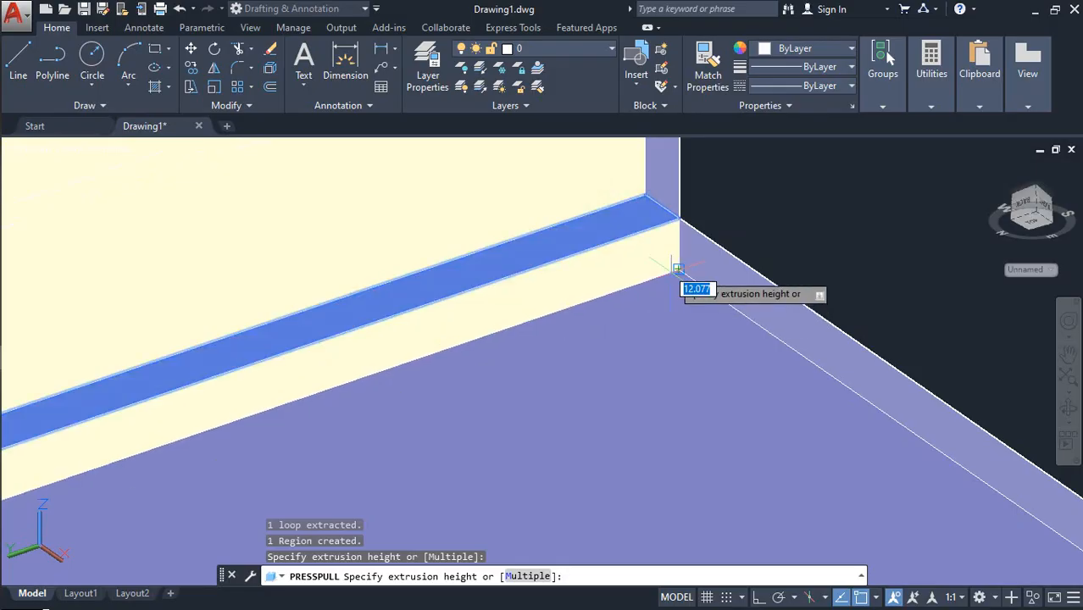
click(673, 273)
scroll(667, 298, down, 4)
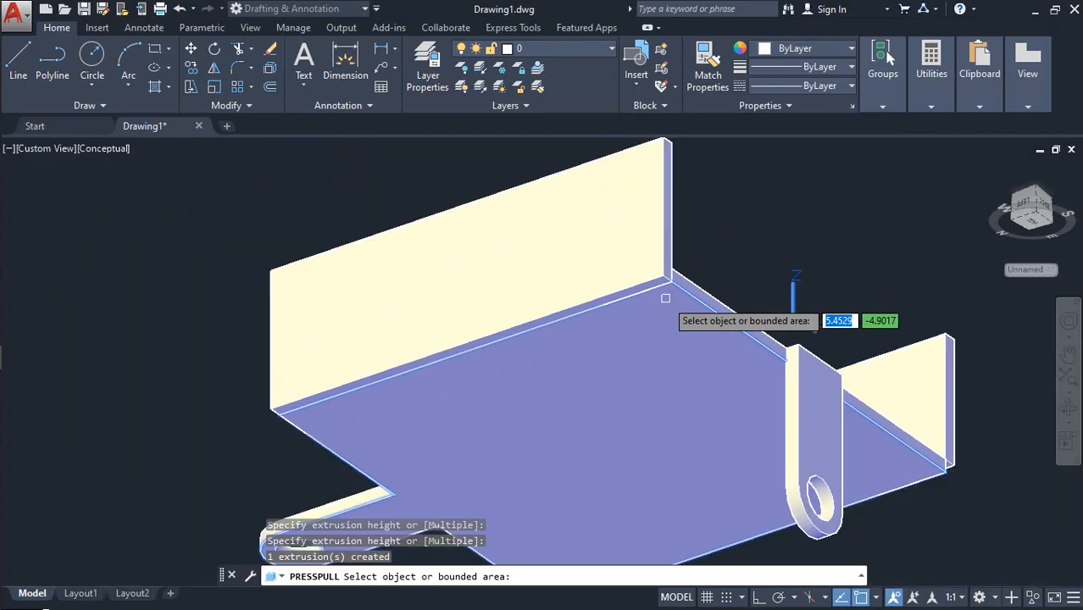
- Presspull the bottom face of the right side plate down to the base plate's bottom corner
shift+middle_drag(810, 315, 785, 393)
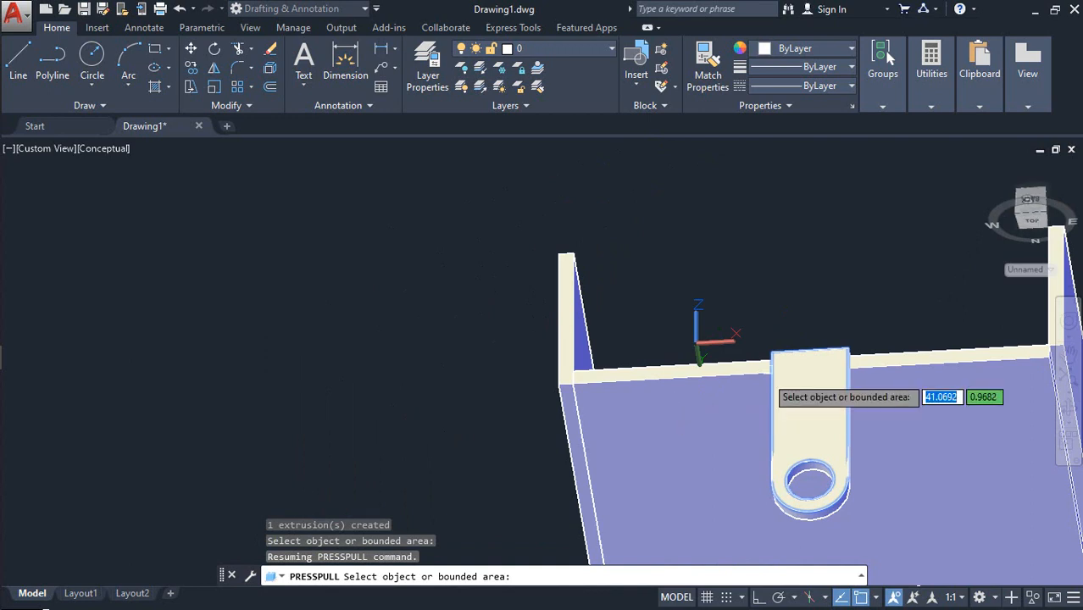
middle_drag(772, 387, 265, 343)
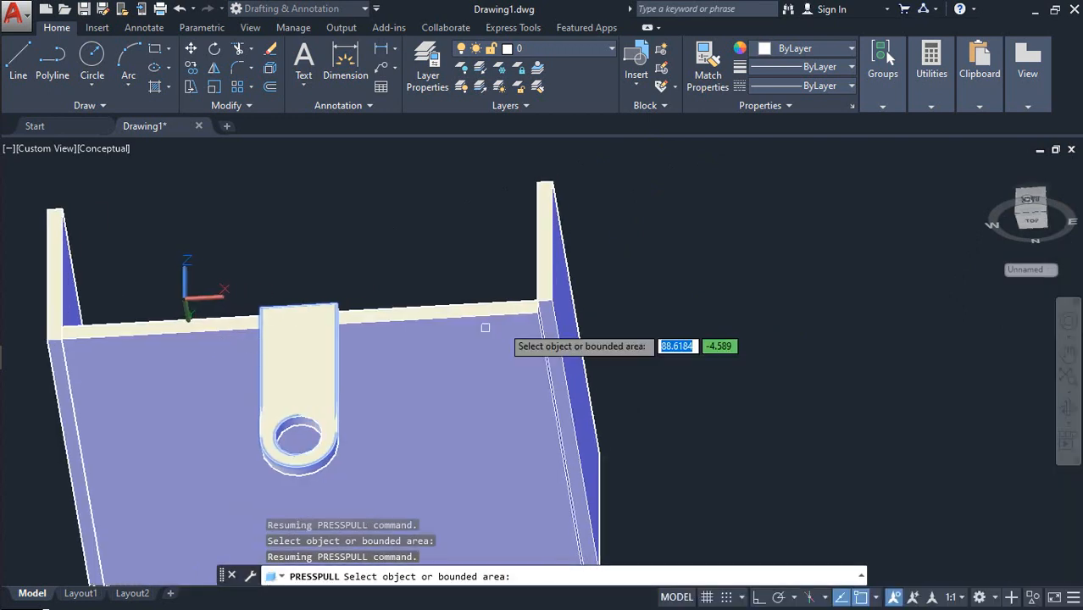
scroll(475, 338, up, 4)
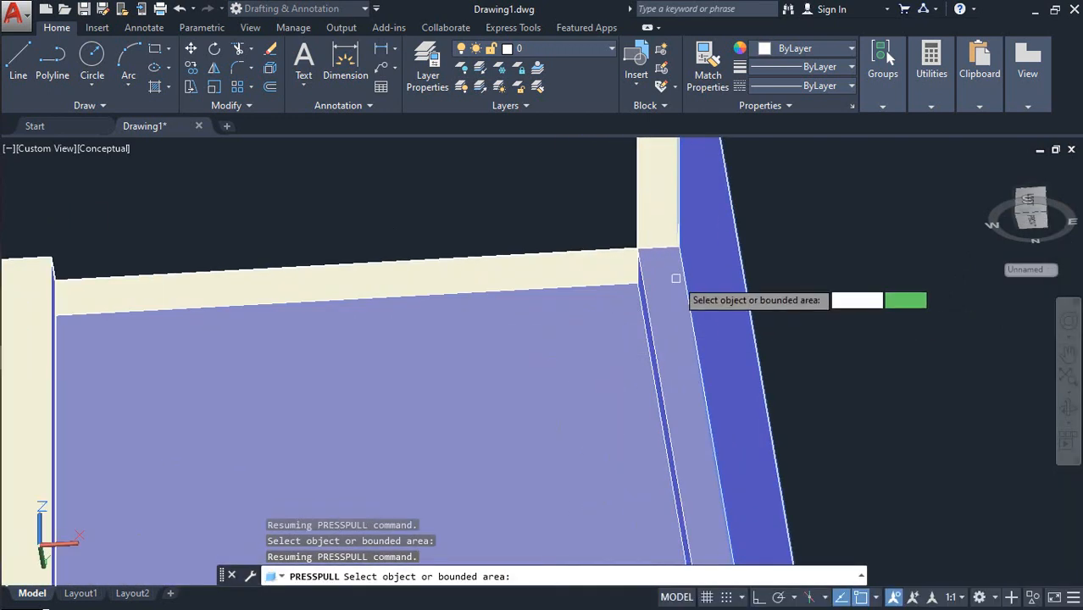
click(665, 267)
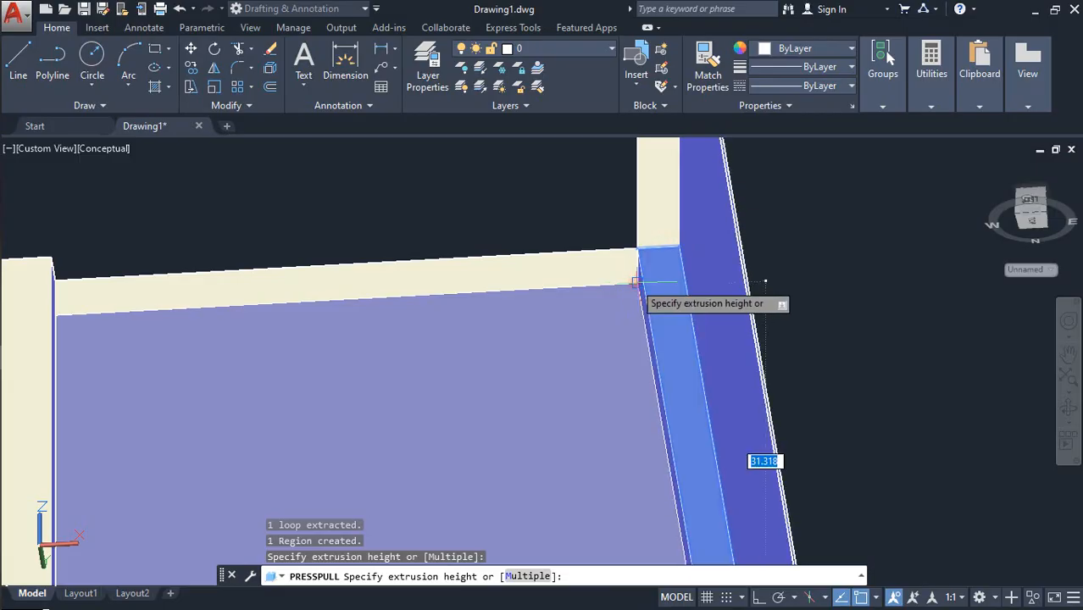
click(636, 282)
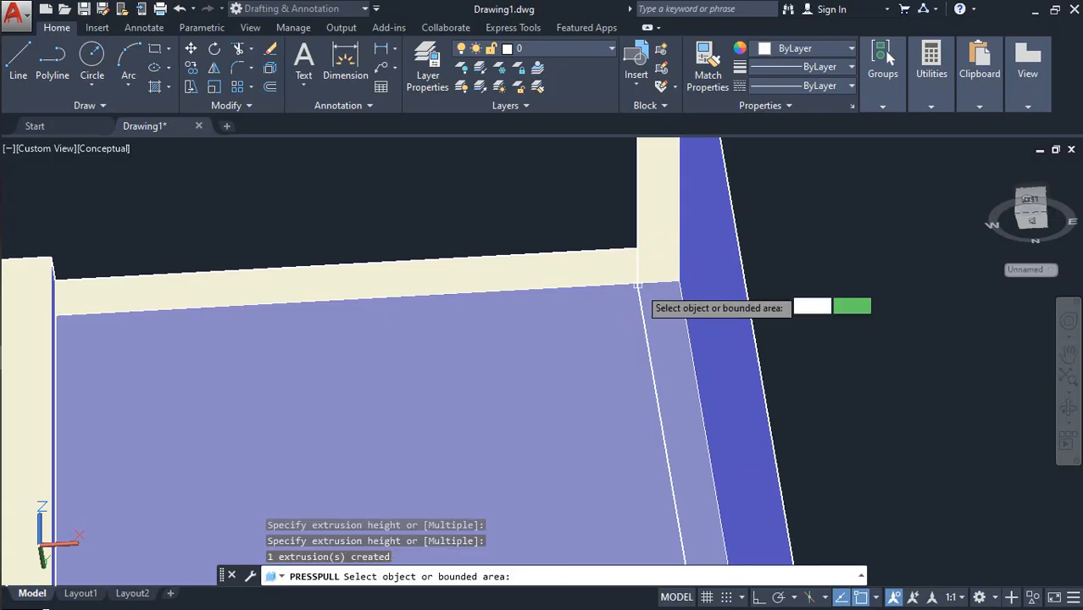
- Union the base plate, both side plates and the vertical lug into one solid
key(Return)
scroll(636, 297, down, 5)
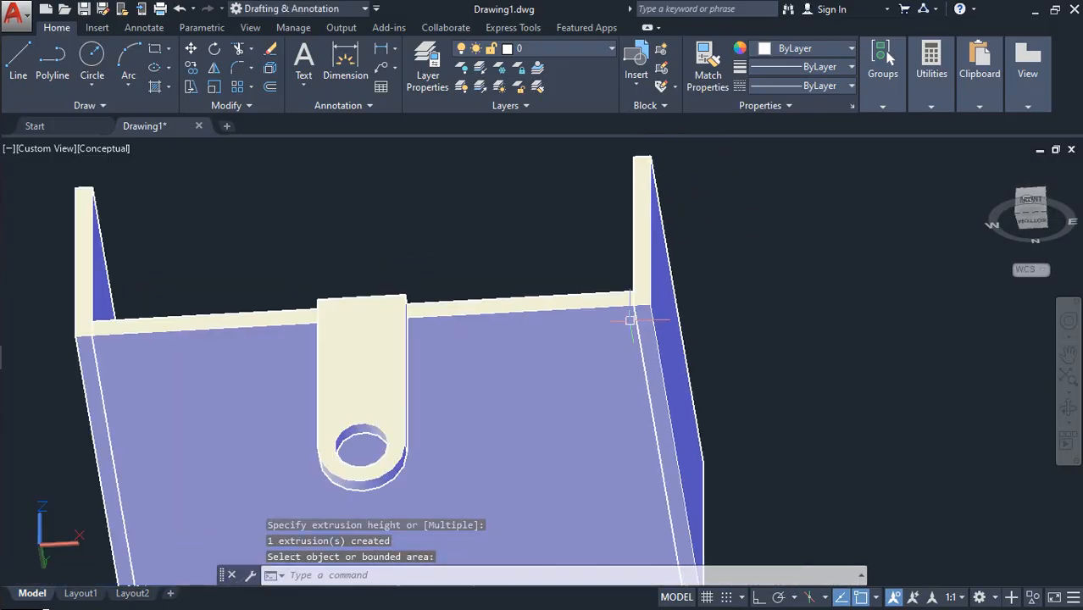
scroll(632, 322, down, 3)
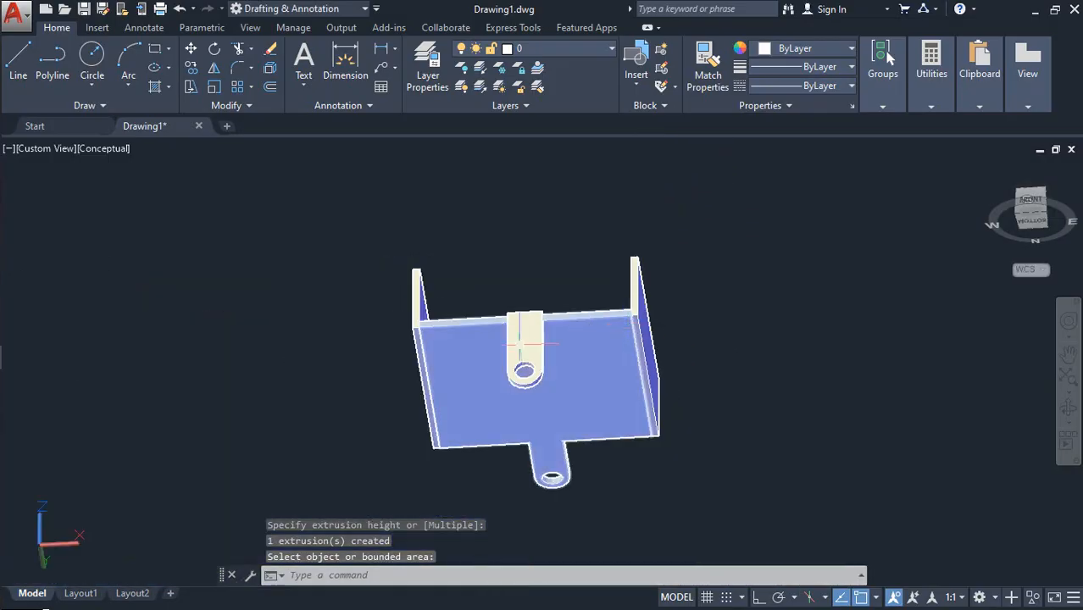
shift+middle_drag(523, 344, 583, 516)
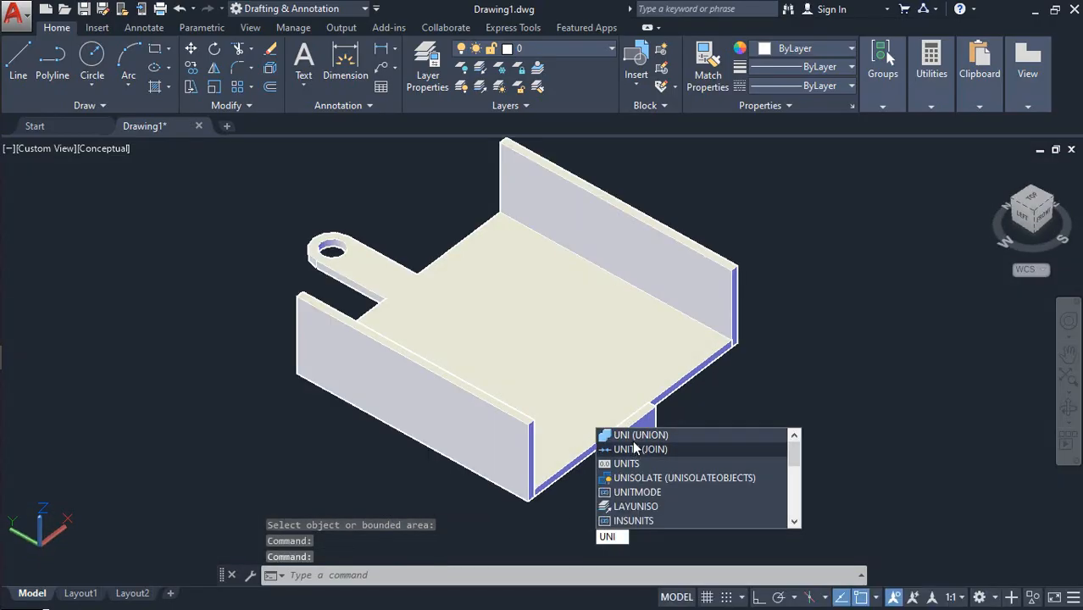
click(637, 437)
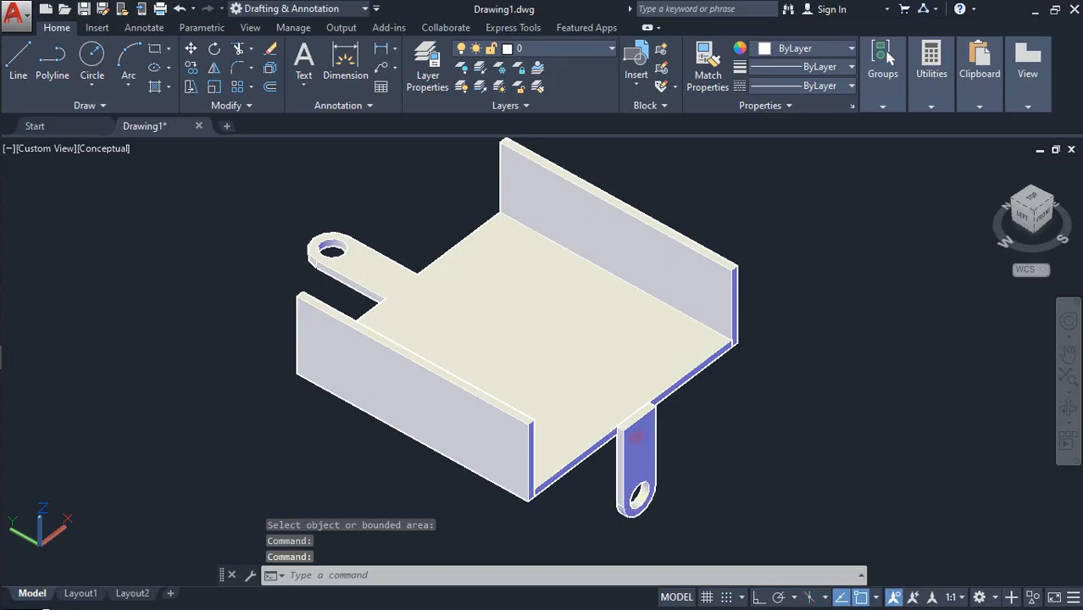
click(763, 534)
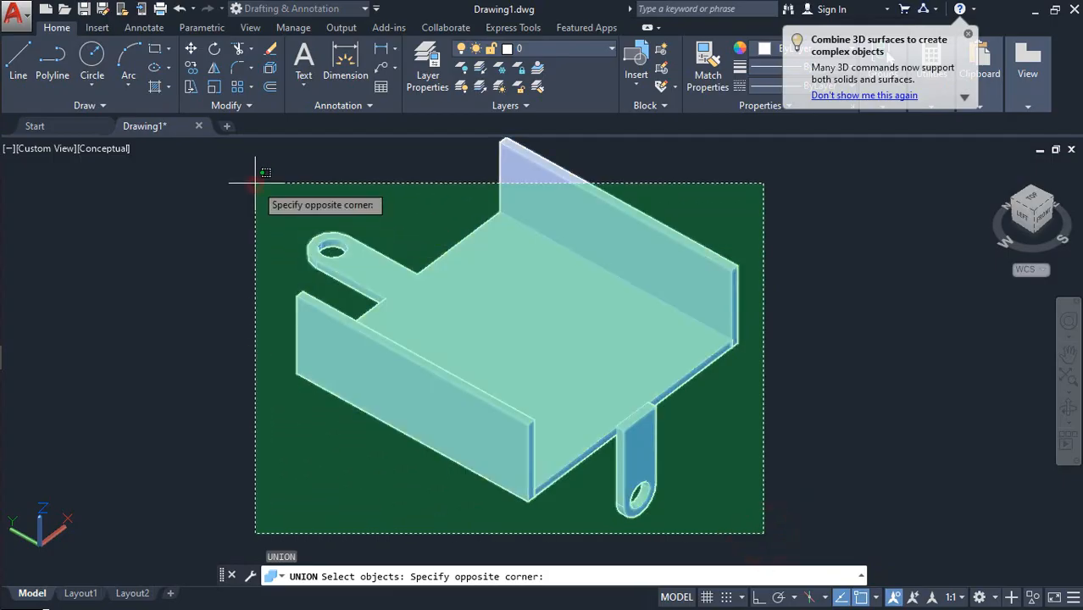
click(252, 178)
key(Return)
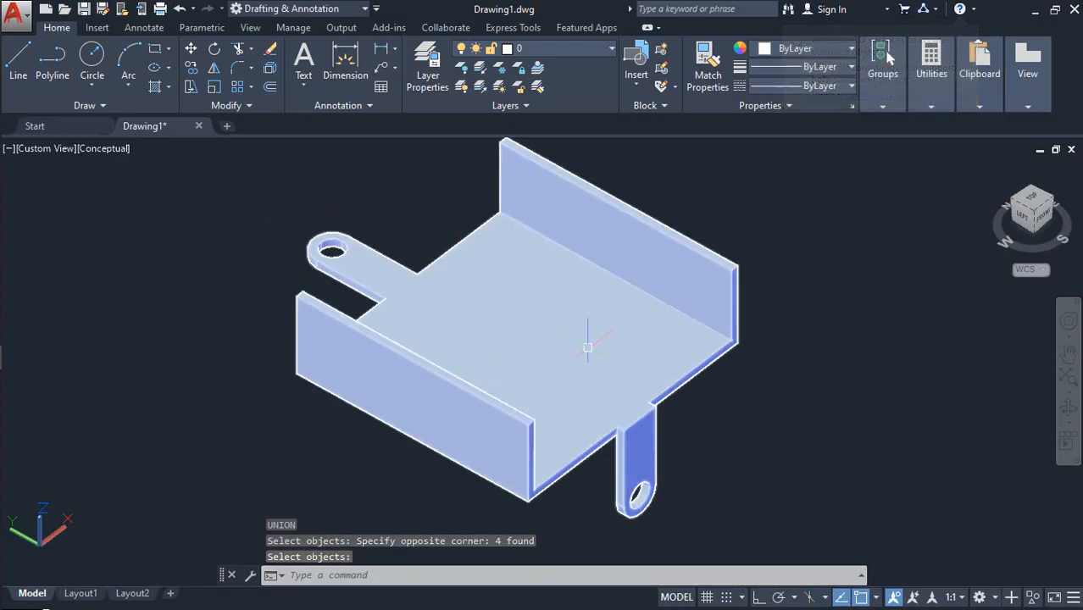
key(Return)
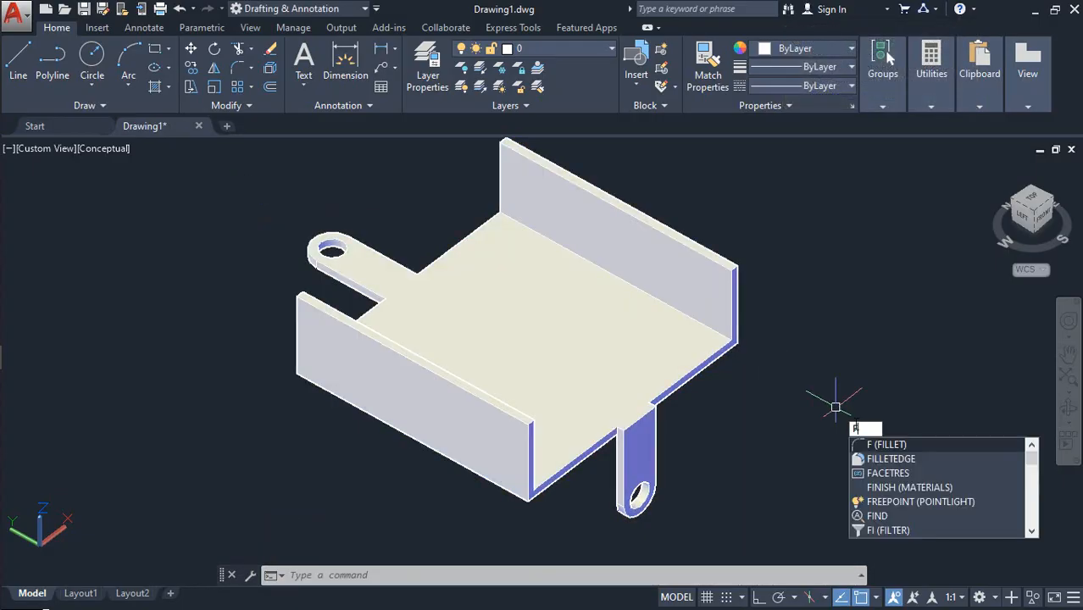
- Fillet the inner edge between the base plate and the right side plate with a radius of 2
text(F)
click(873, 449)
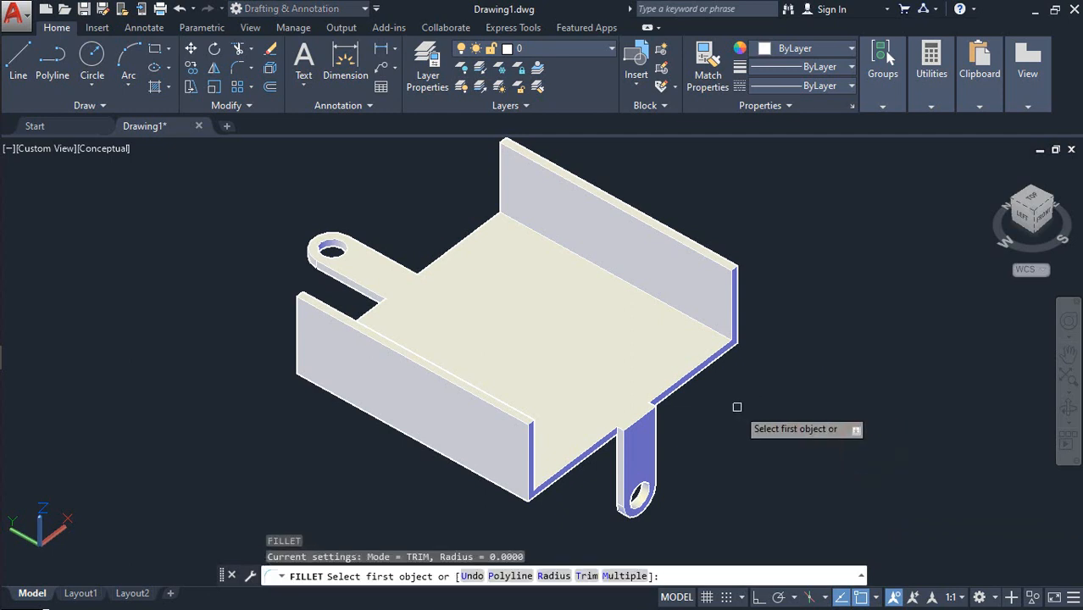
text(r)
key(Return)
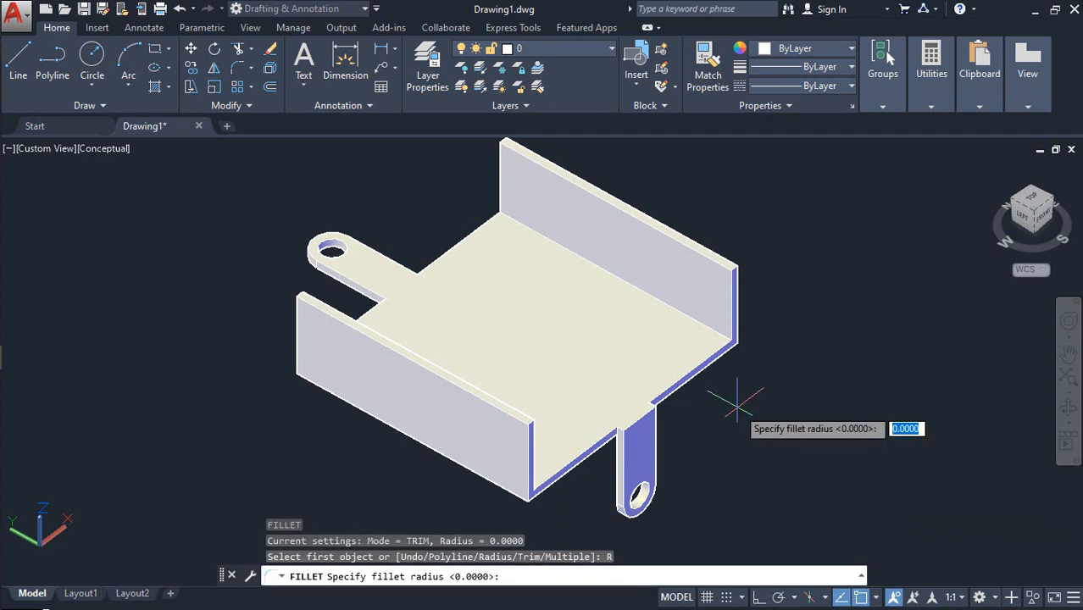
text(2)
key(Return)
scroll(710, 330, up, 5)
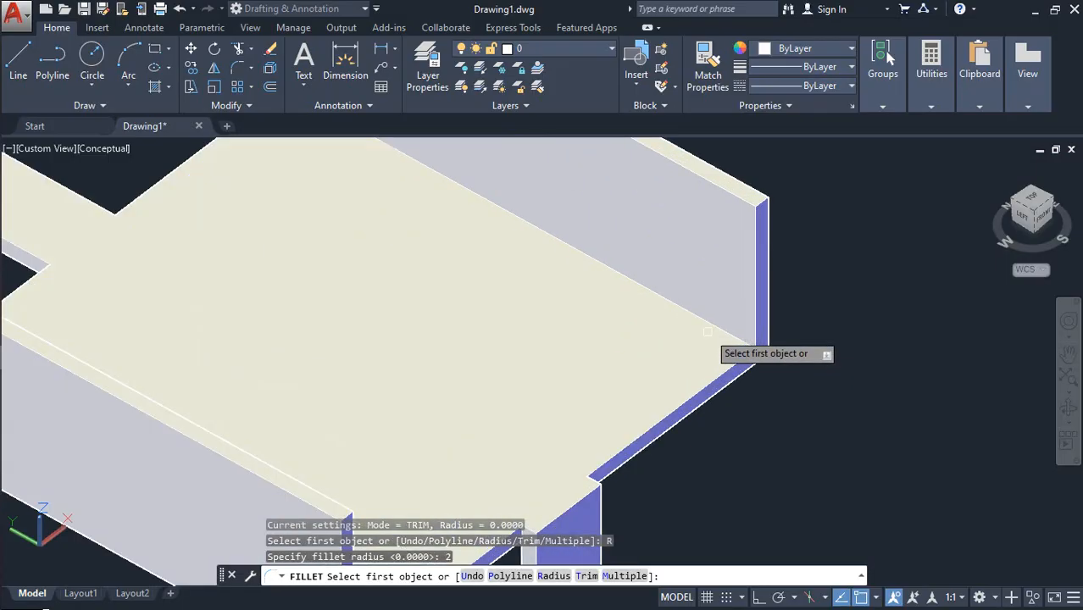
click(711, 317)
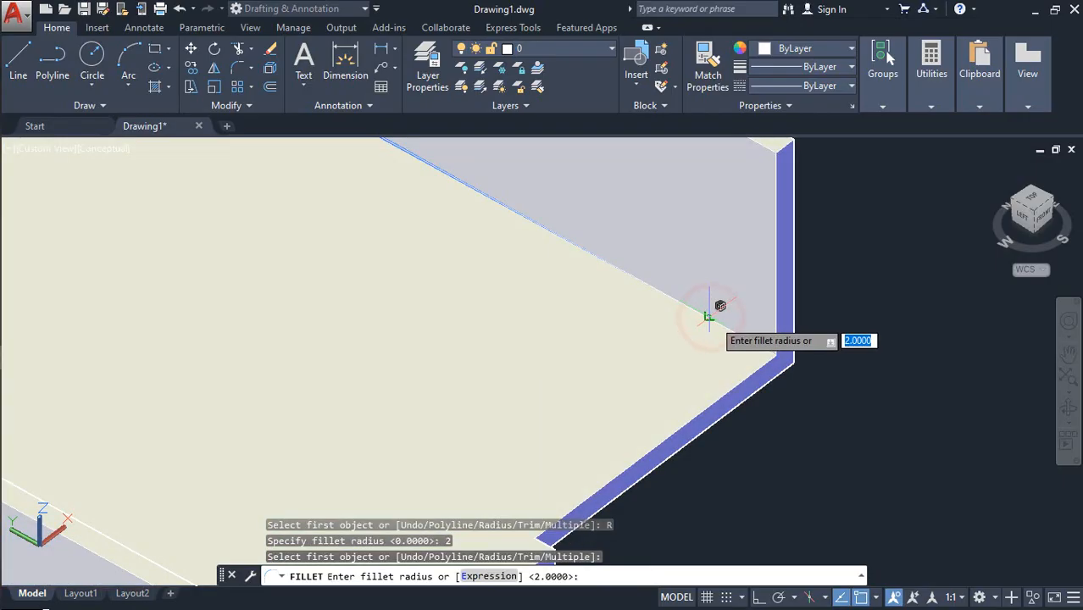
key(Return)
click(712, 317)
key(Return)
- Fillet the inner edge between the base plate and the left side plate with a radius of 2
scroll(710, 313, down, 5)
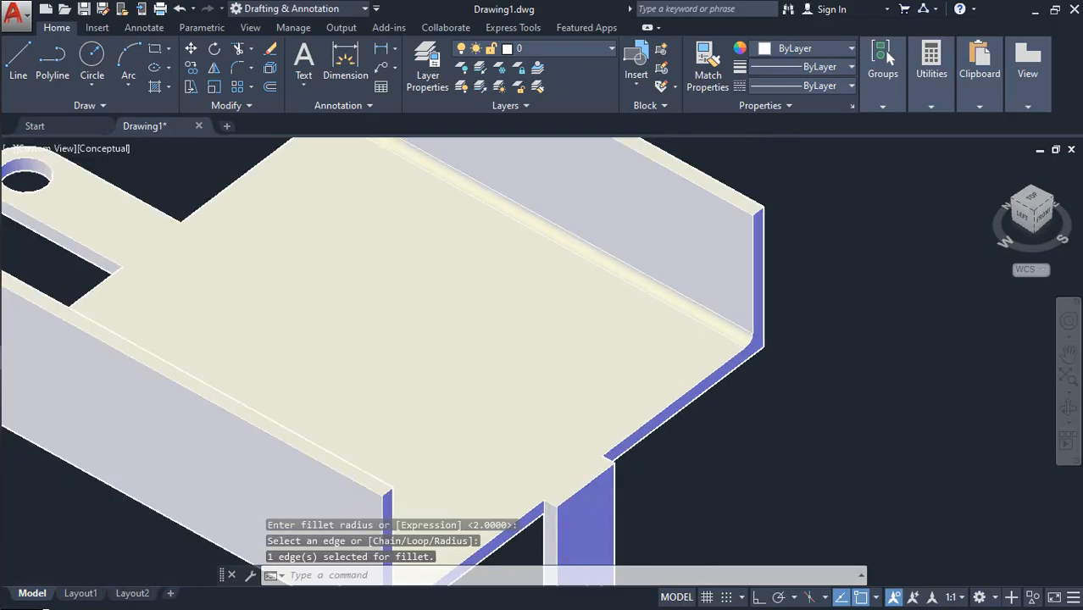
shift+middle_drag(584, 373, 520, 448)
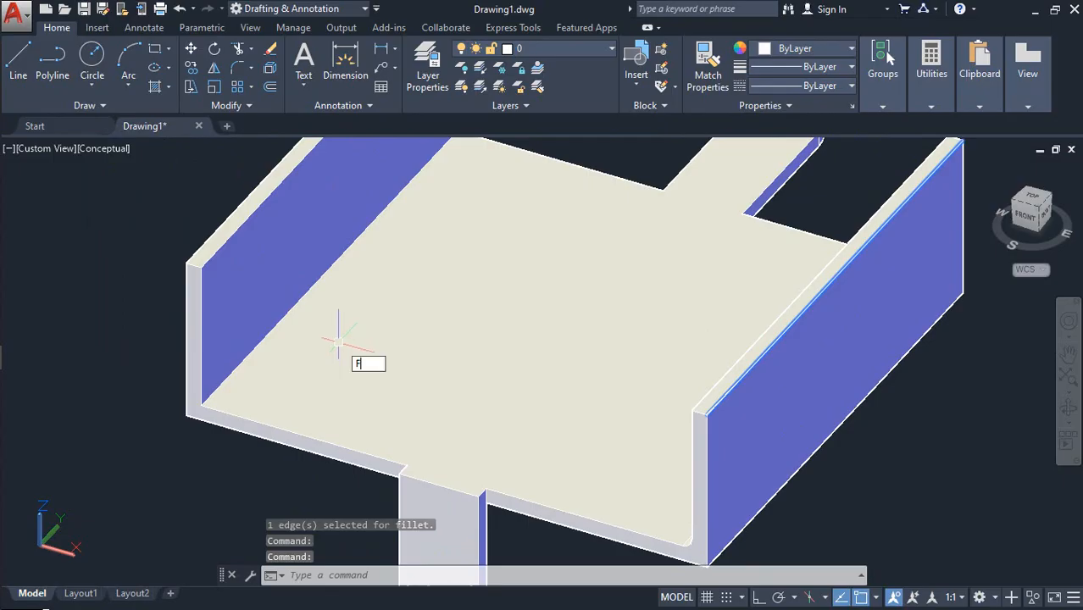
click(381, 383)
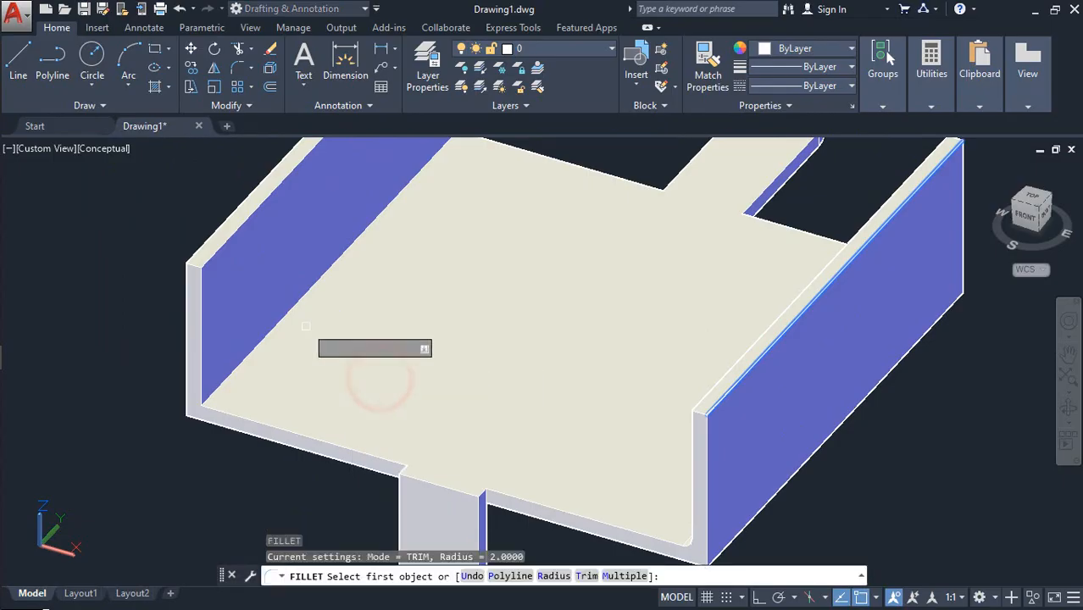
text(r)
key(Return)
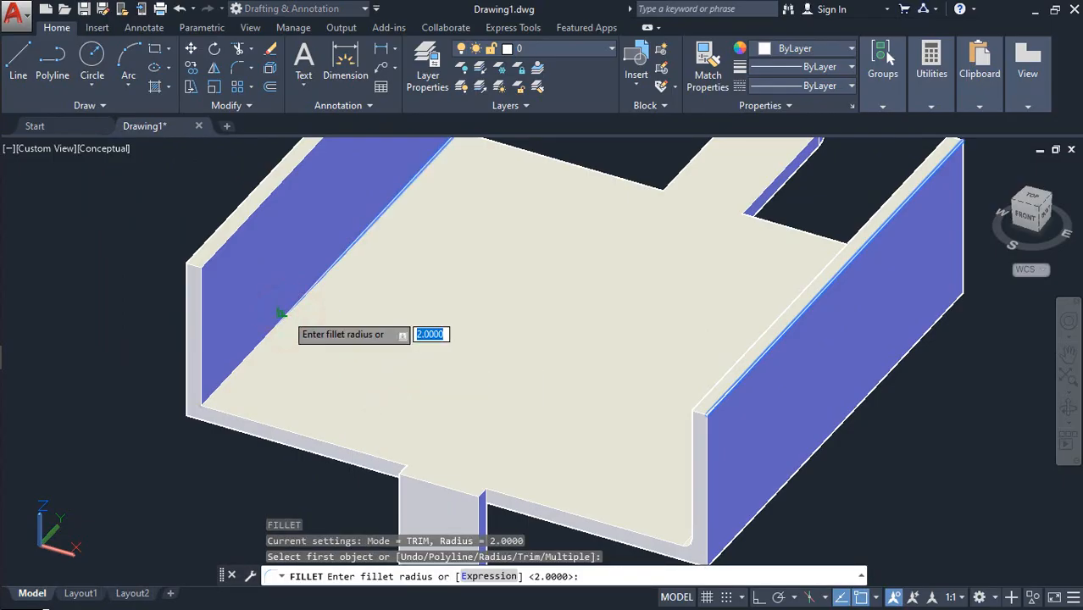
key(Return)
click(285, 314)
key(Return)
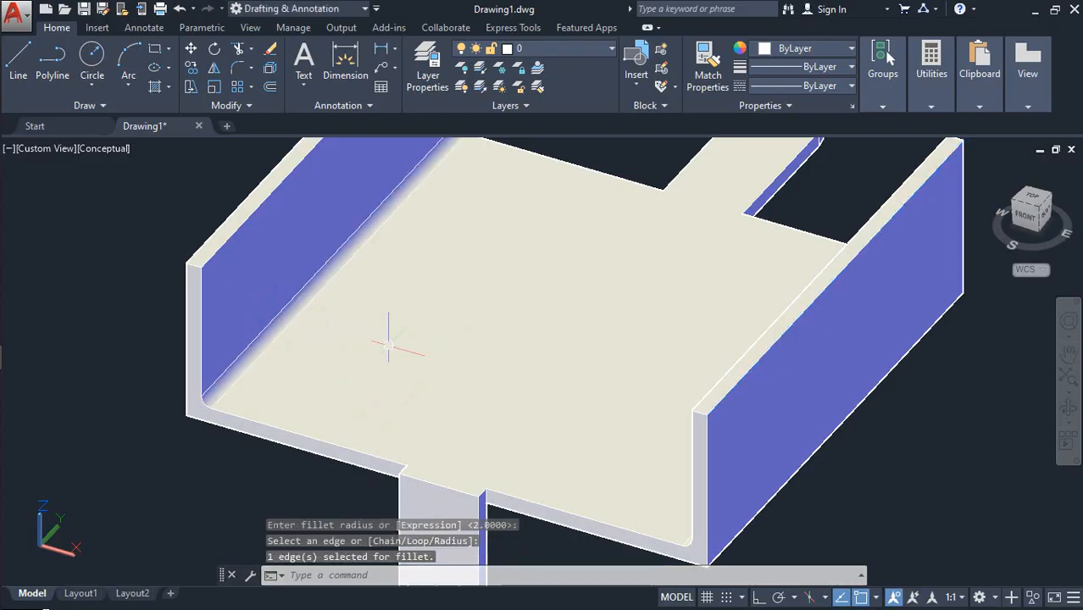
- Fillet the inner edge where the vertical lug meets the underside of the base plate with a radius of 2
scroll(395, 348, down, 2)
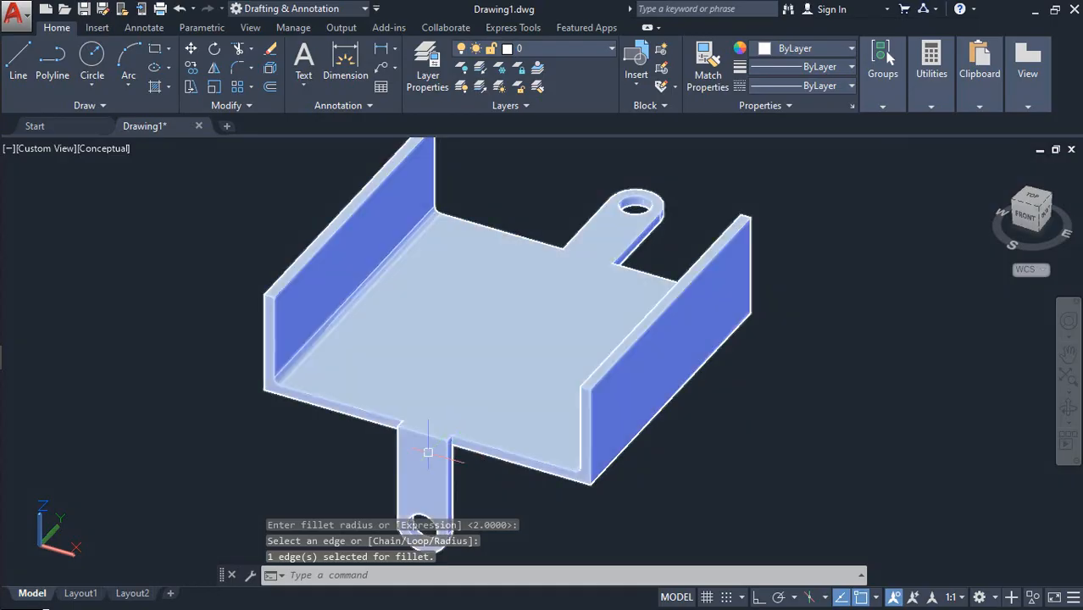
scroll(428, 453, up, 2)
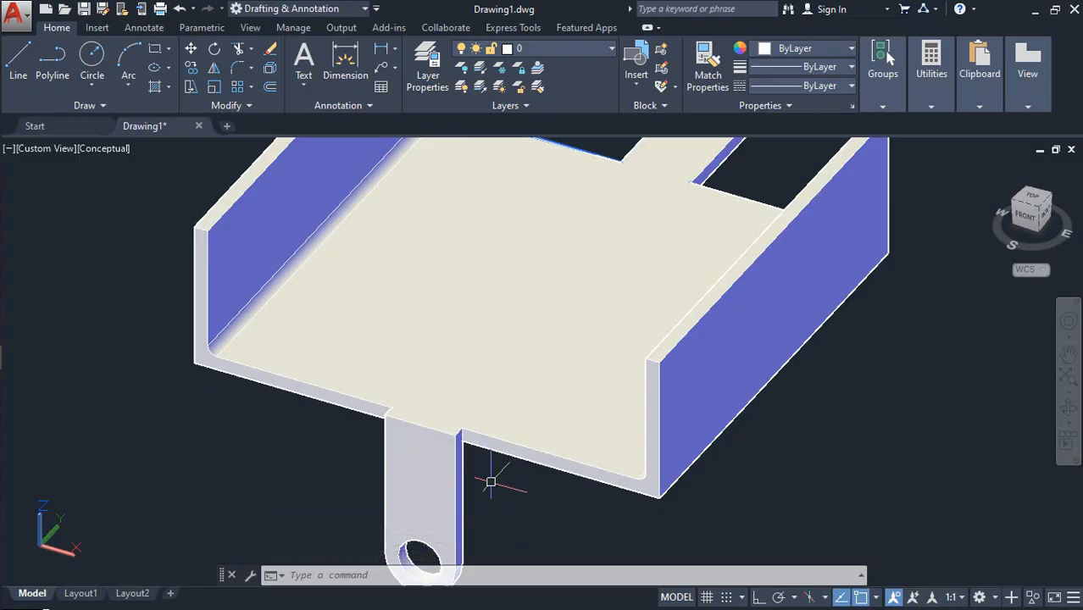
shift+middle_drag(431, 456, 327, 321)
scroll(162, 336, up, 2)
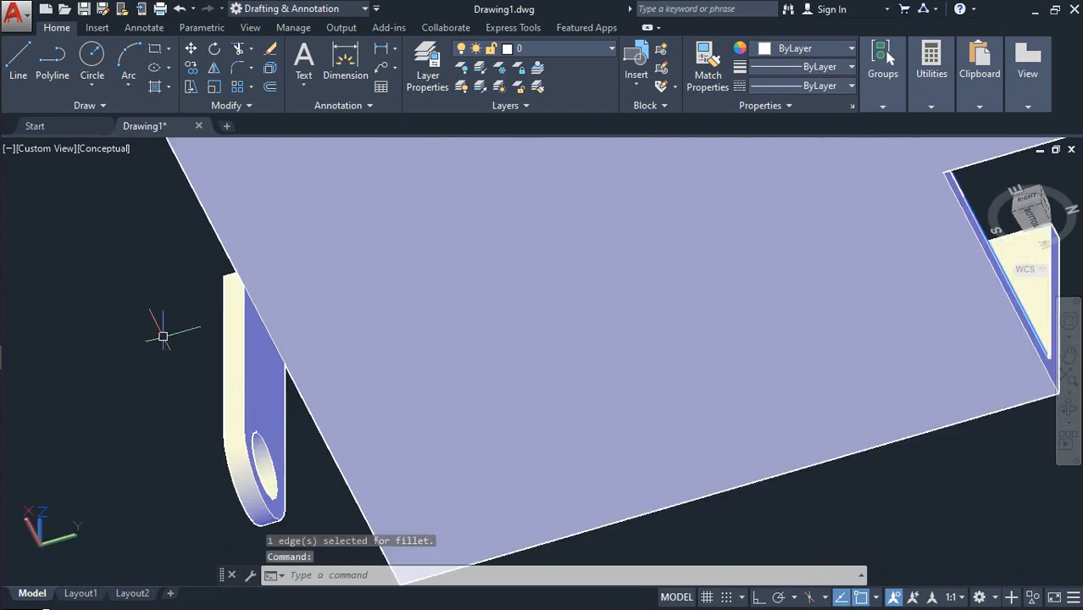
key(Return)
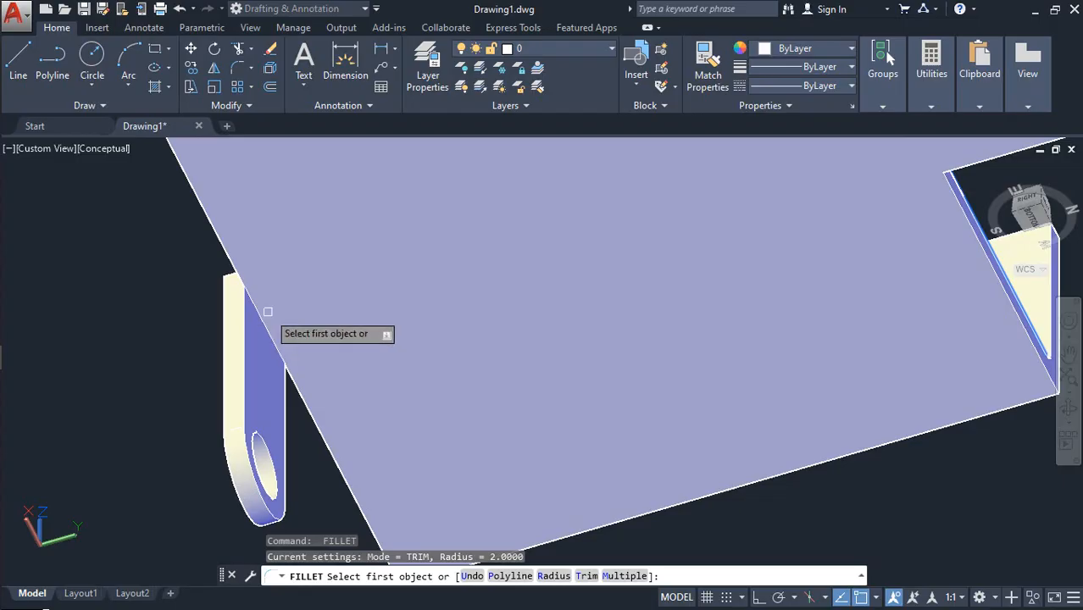
text(r)
key(Return)
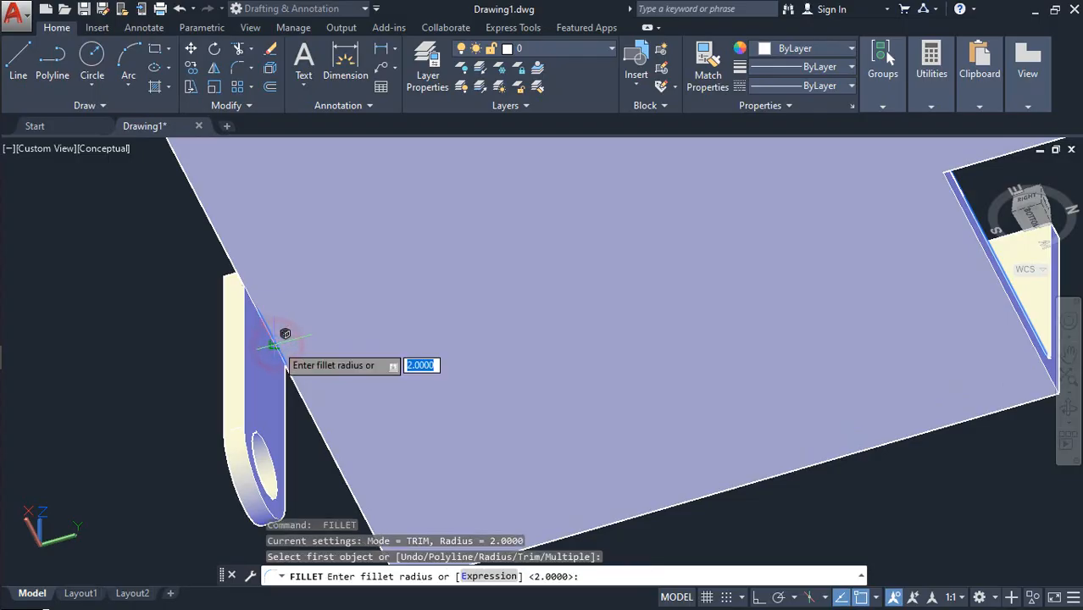
key(Return)
click(272, 344)
key(Return)
- Fillet the outer top edge of the vertical lug with a radius of 3
scroll(273, 345, down, 2)
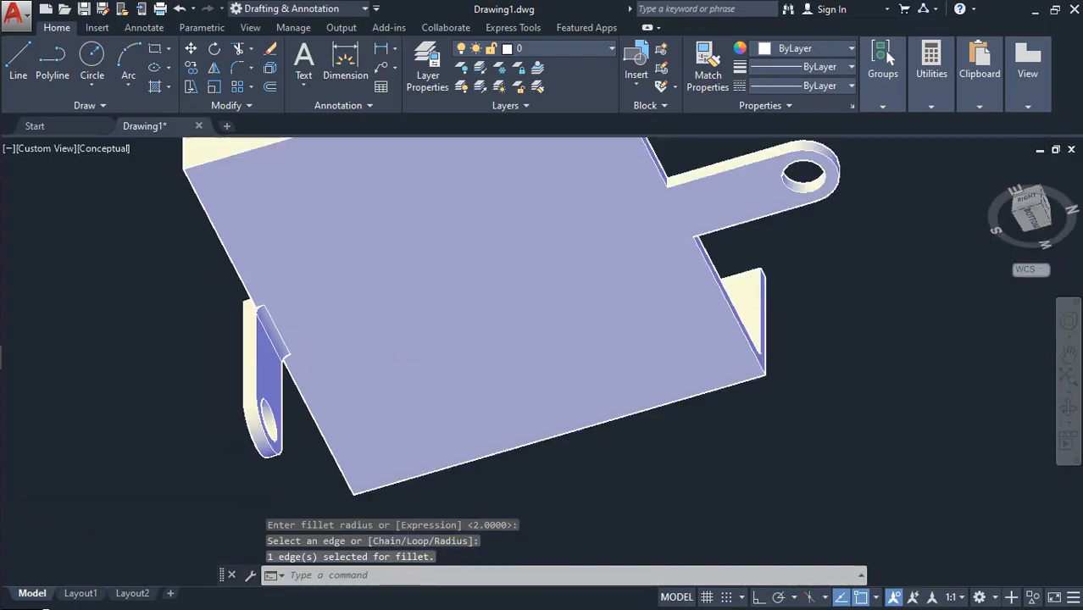
shift+middle_drag(462, 459, 456, 497)
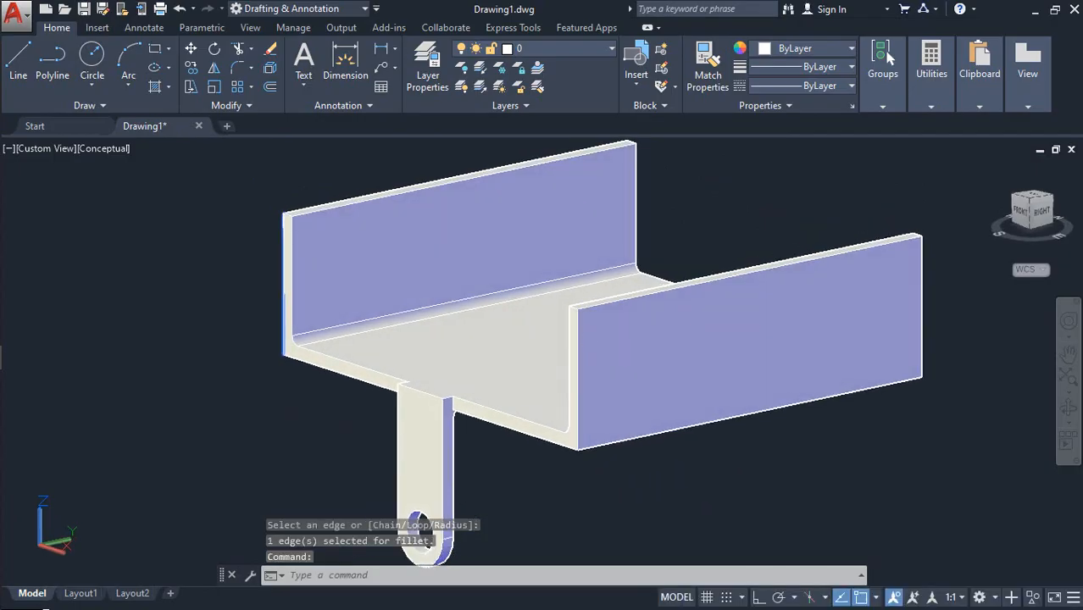
scroll(469, 481, up, 2)
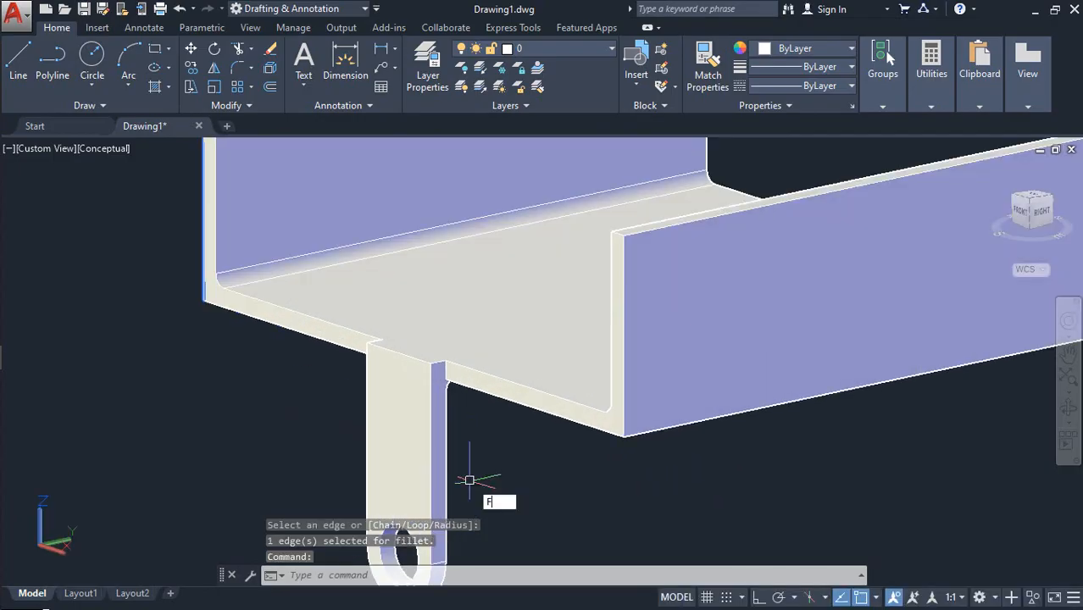
key(Return)
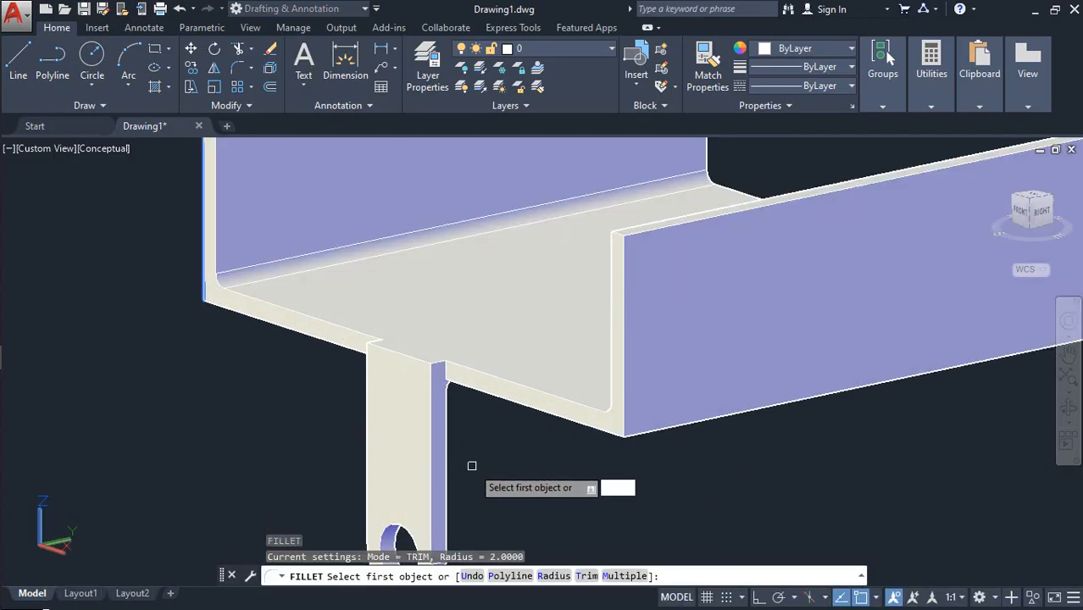
text(R)
key(Return)
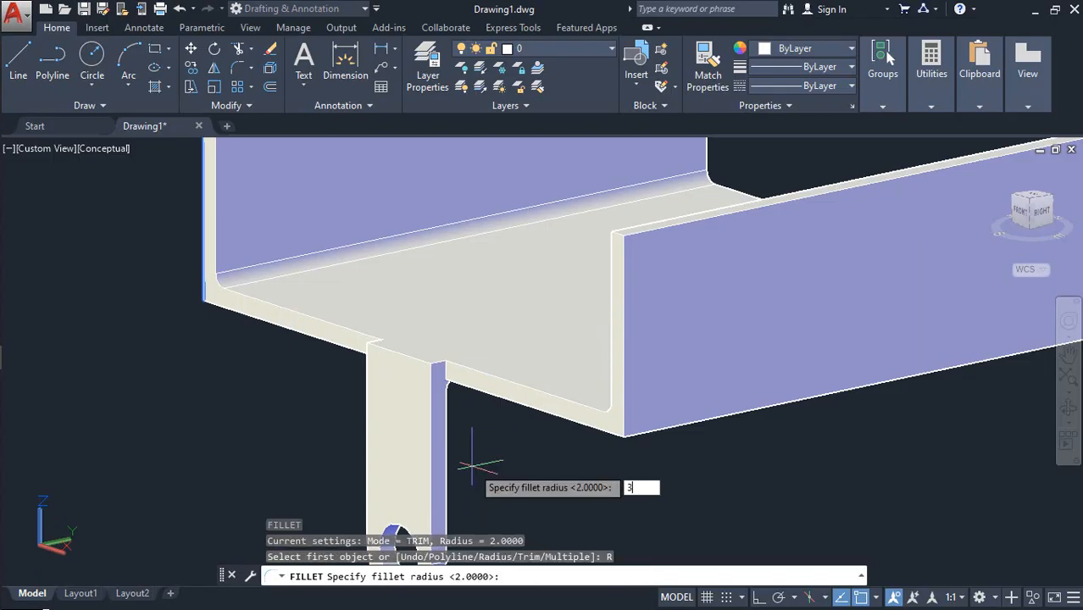
text(3)
key(Return)
scroll(392, 347, up, 2)
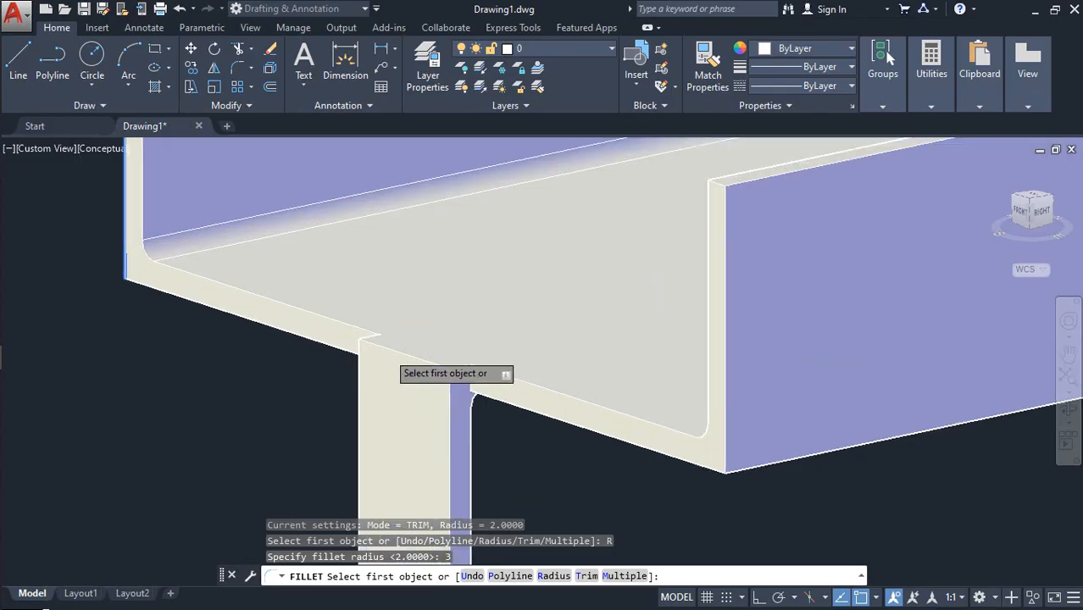
scroll(390, 354, up, 2)
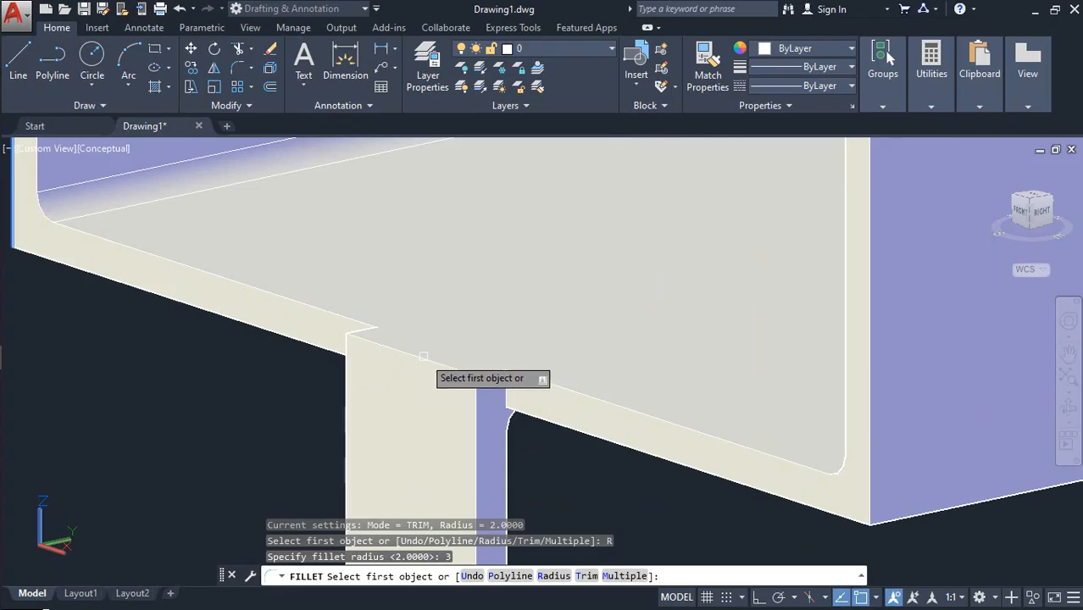
click(424, 357)
key(Return)
key(Return)
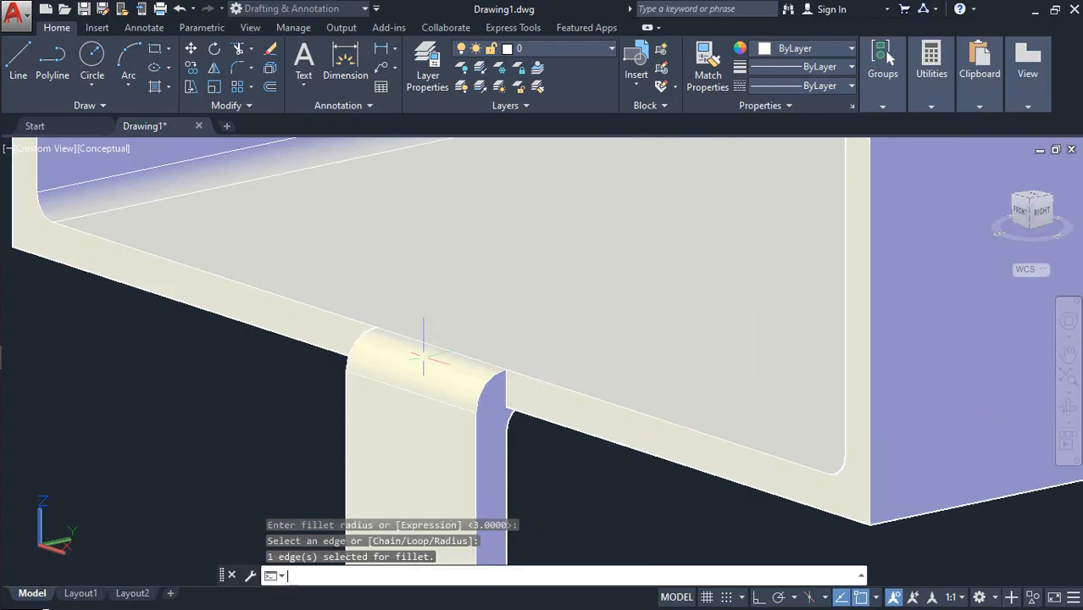
- Fillet the outer bottom edge of the right side plate with a radius of 3
scroll(424, 357, down, 5)
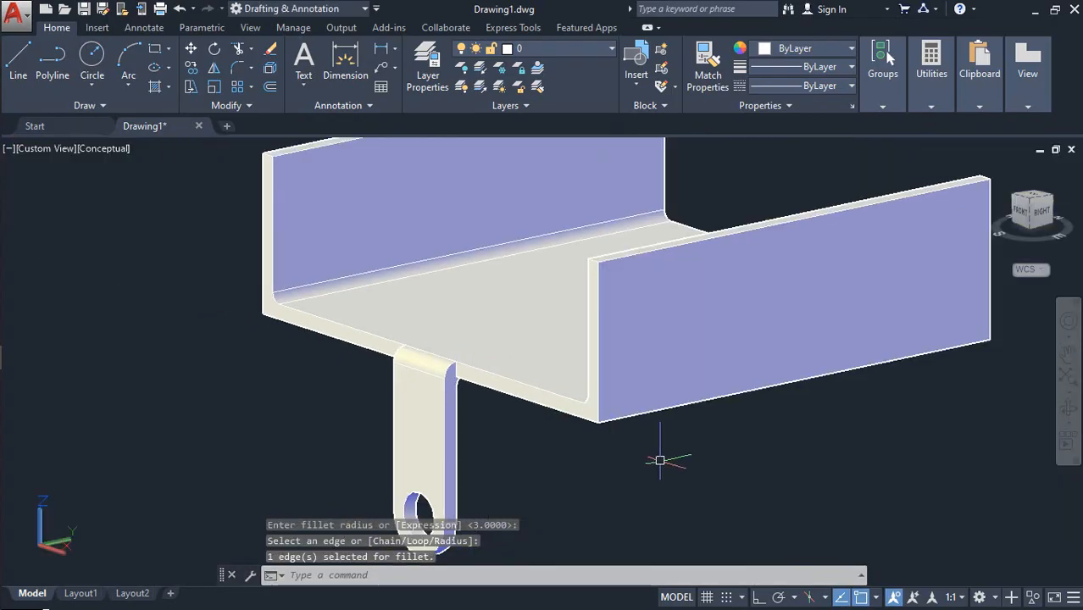
scroll(660, 460, up, 2)
key(Return)
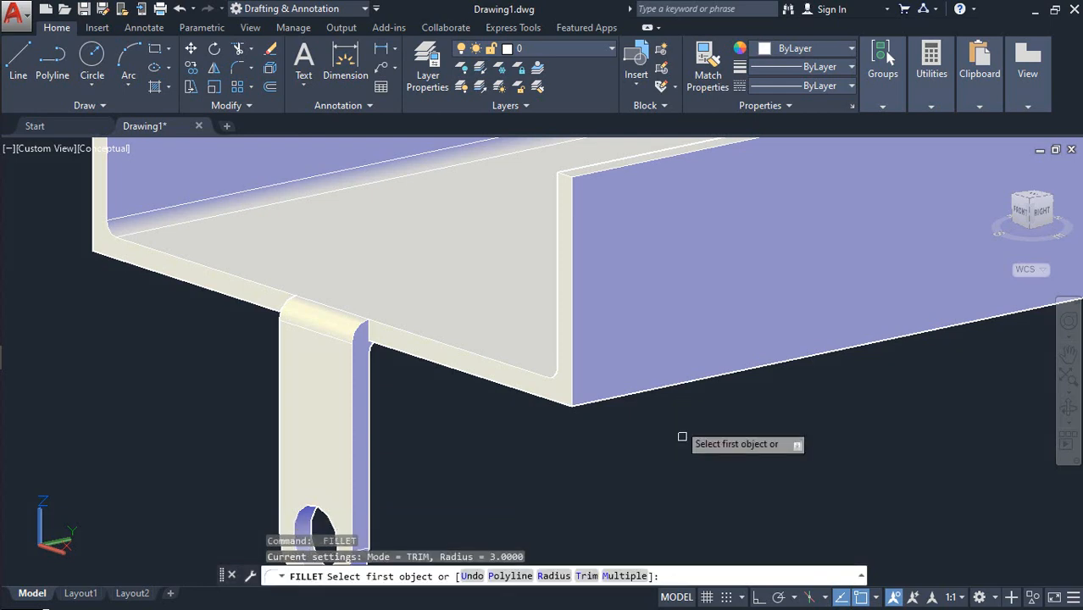
click(639, 391)
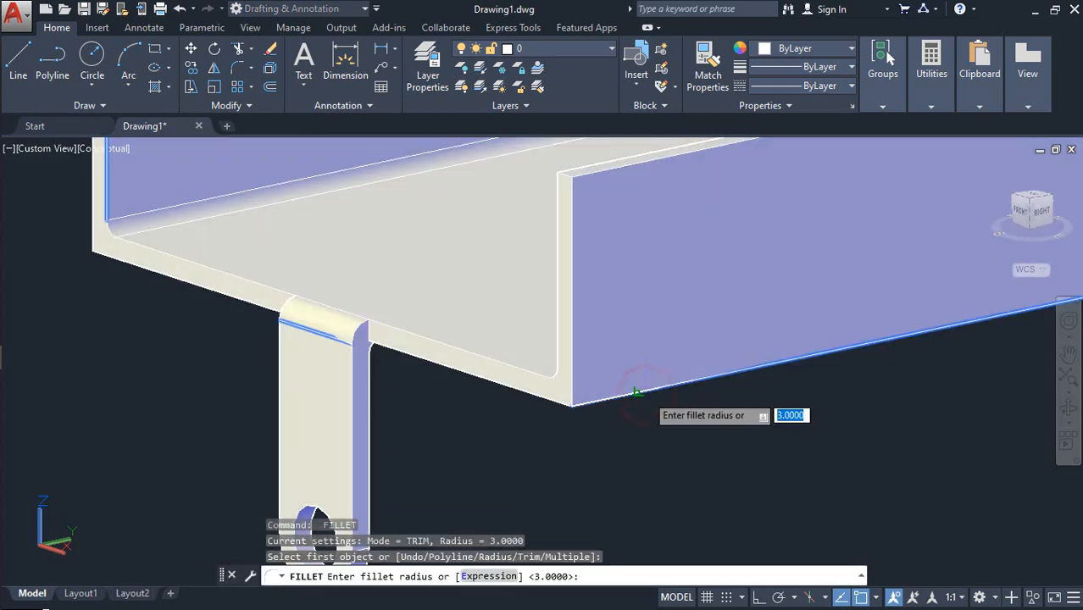
key(Return)
key(Return)
- Fillet the outer bottom edge of the left side plate with a radius of 3
scroll(648, 388, down, 5)
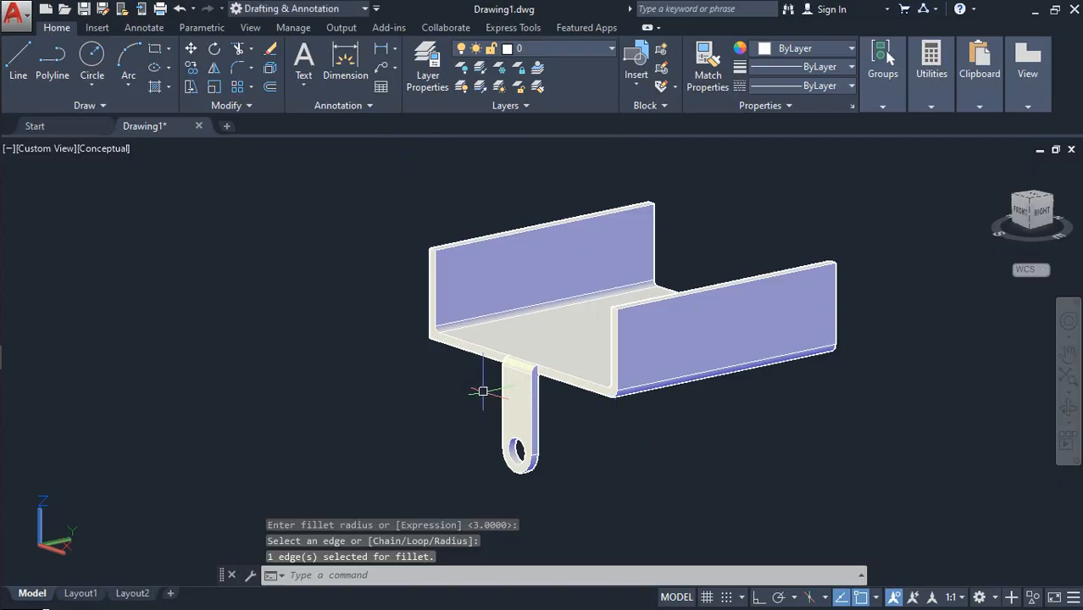
shift+middle_drag(627, 442, 798, 447)
scroll(595, 439, up, 3)
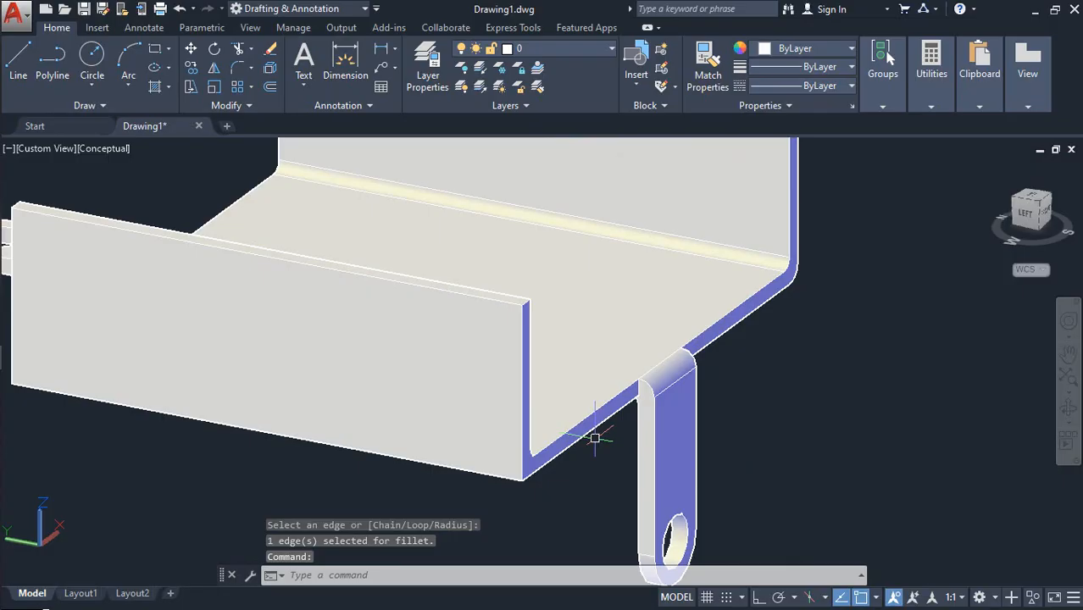
key(Return)
click(412, 461)
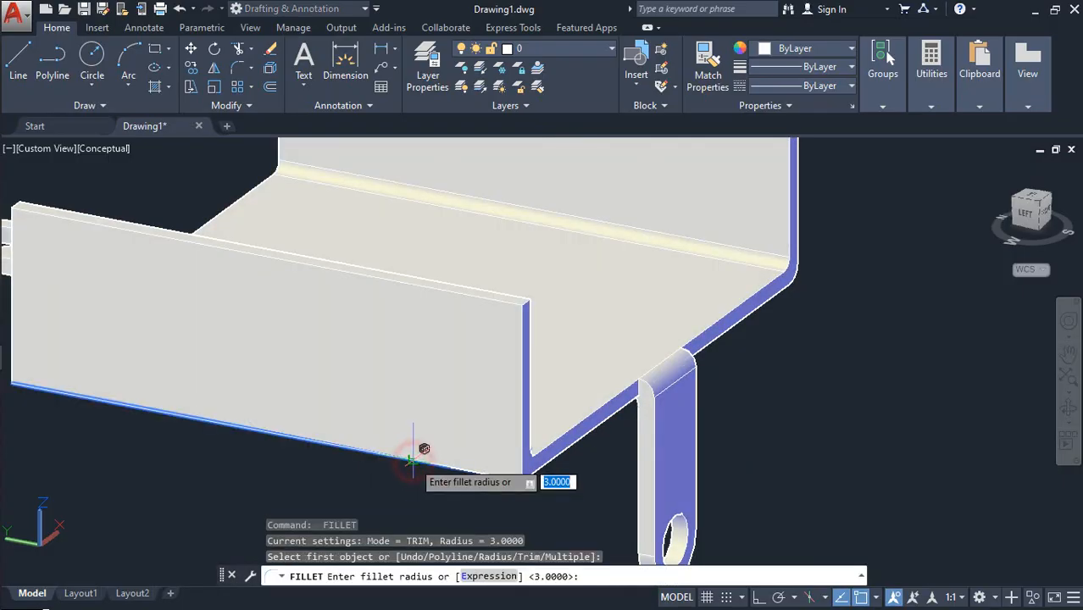
key(Return)
click(412, 459)
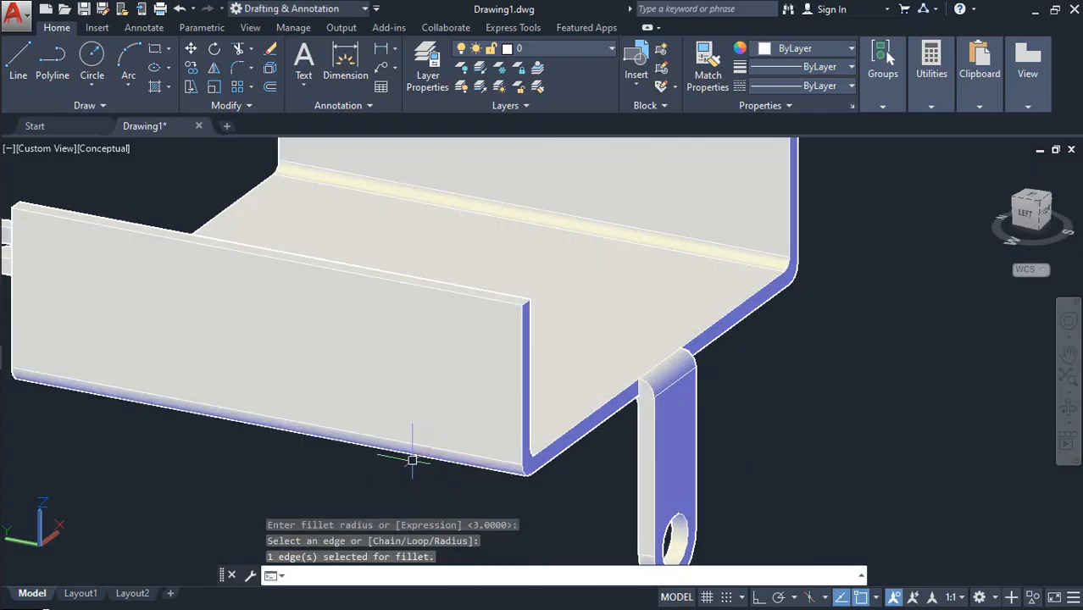
key(Return)
- Switch the model's visual style from Conceptual to Realistic
scroll(413, 447, down, 2)
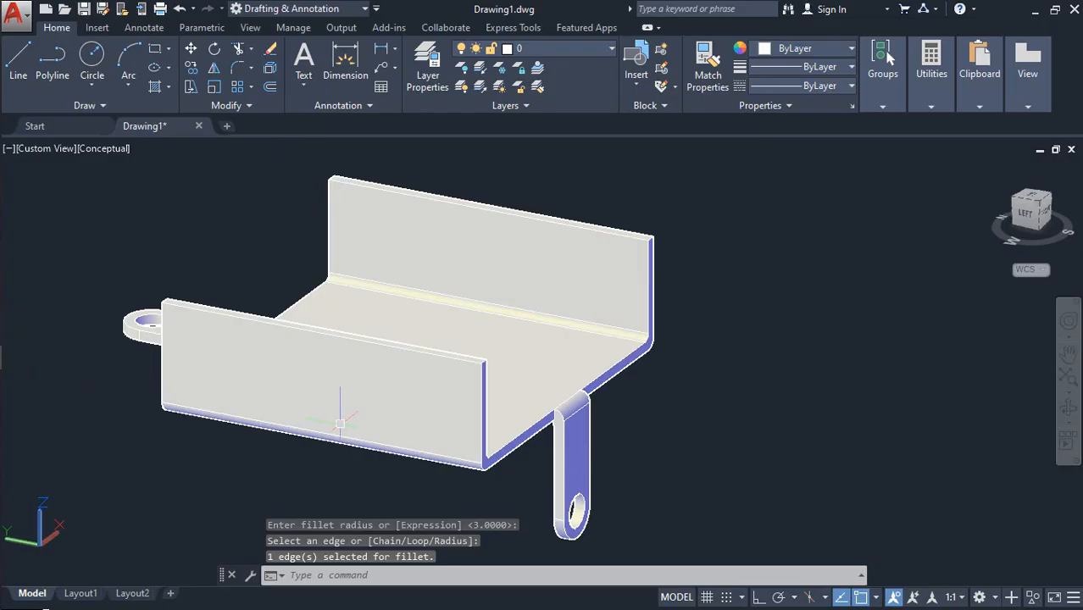
middle_drag(340, 421, 482, 433)
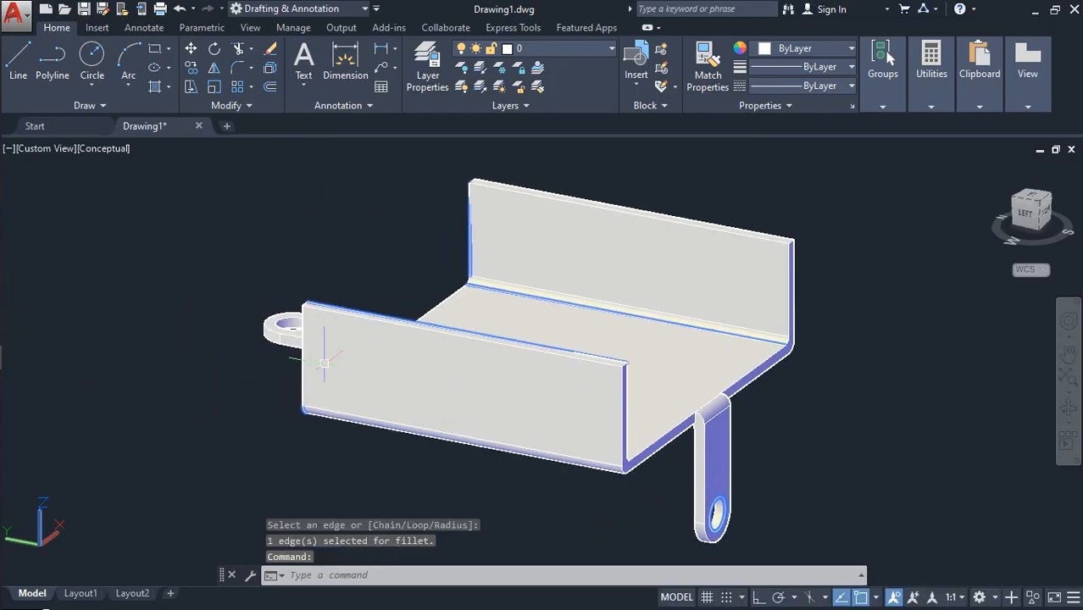
click(121, 151)
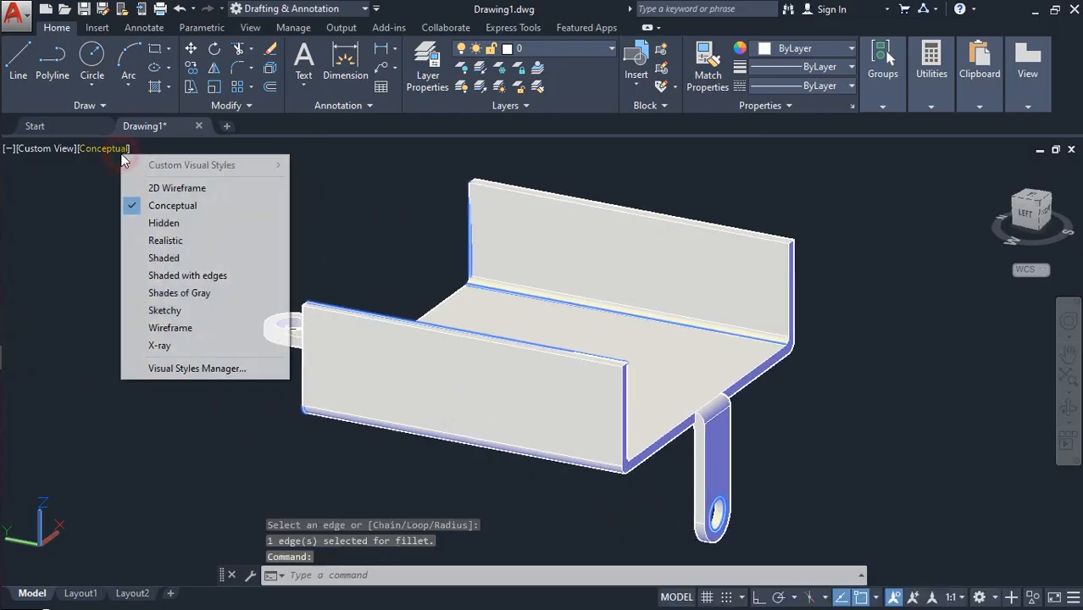
click(156, 239)
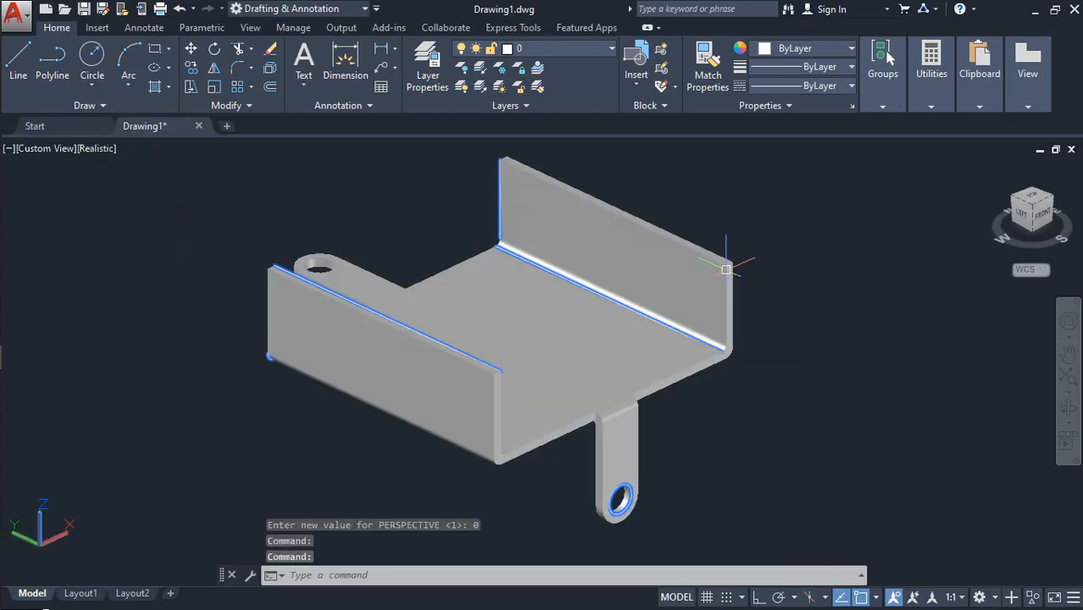
- Try red on the whole bracket solid, replace it with the beige color 254,234,185, and clear the selection
click(727, 267)
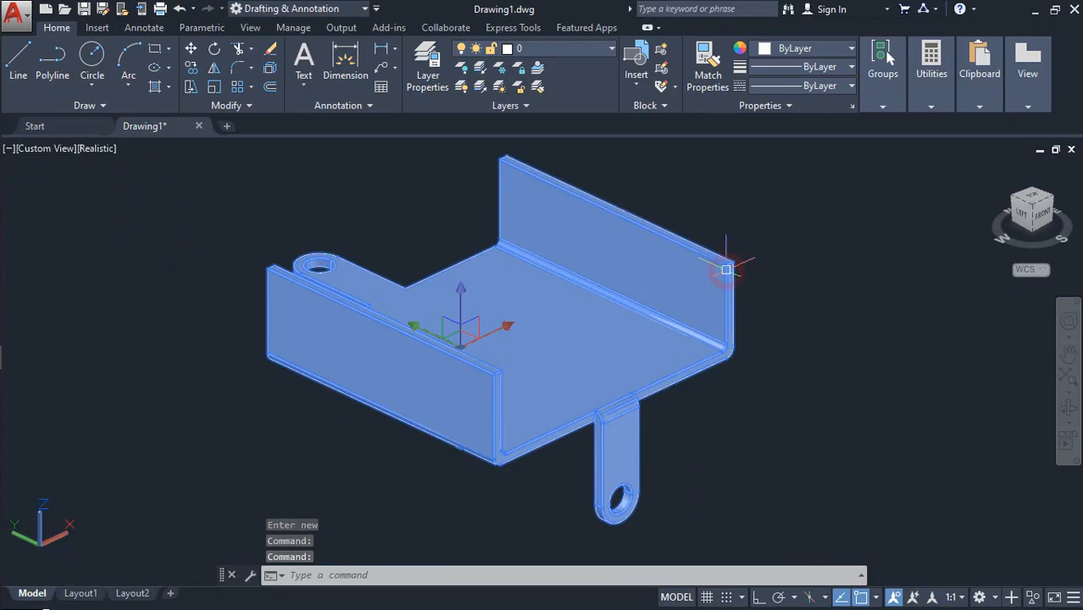
click(796, 54)
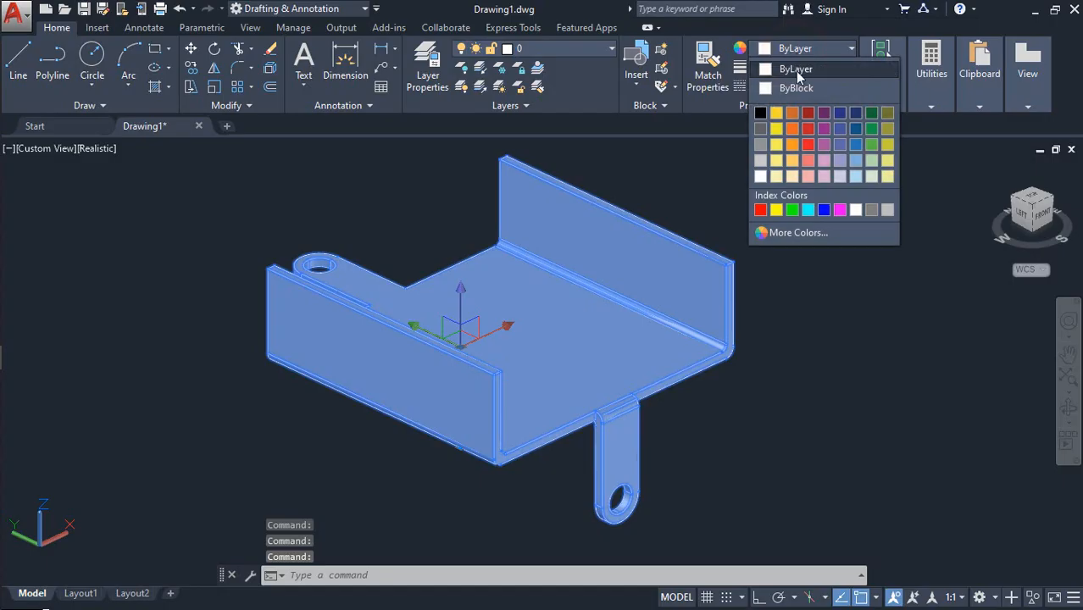
click(772, 209)
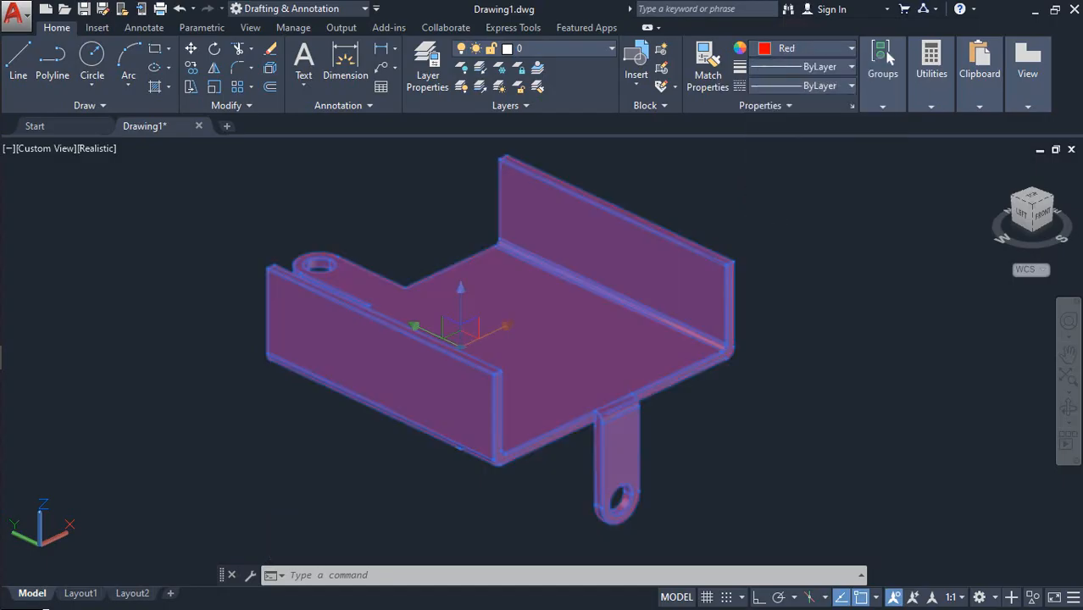
click(820, 51)
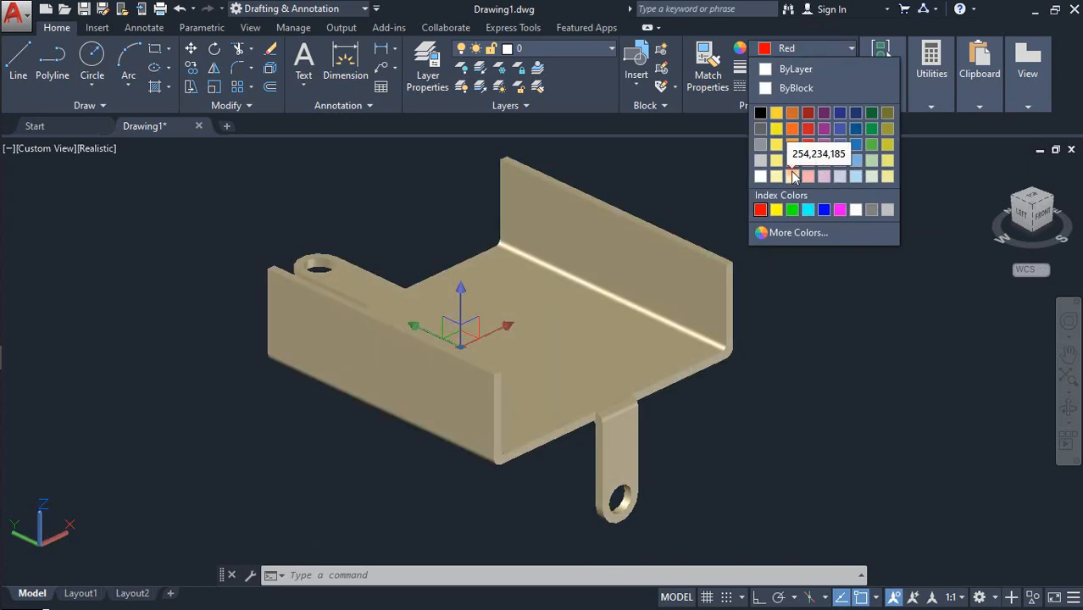
click(794, 176)
key(Escape)
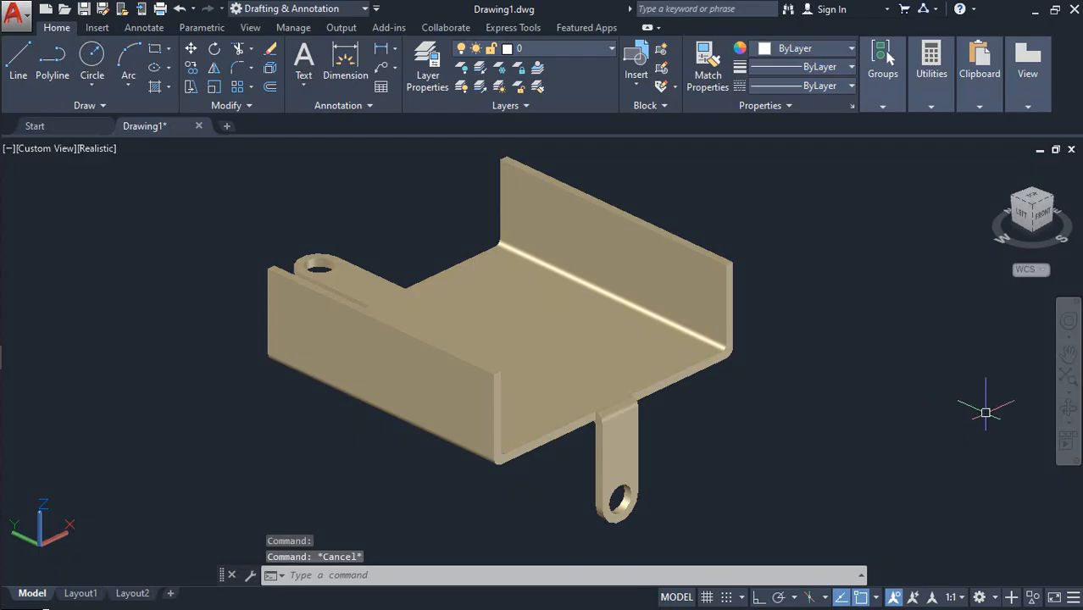
- Start a 3D orbit to inspect the colored bracket from other sides
click(1069, 409)
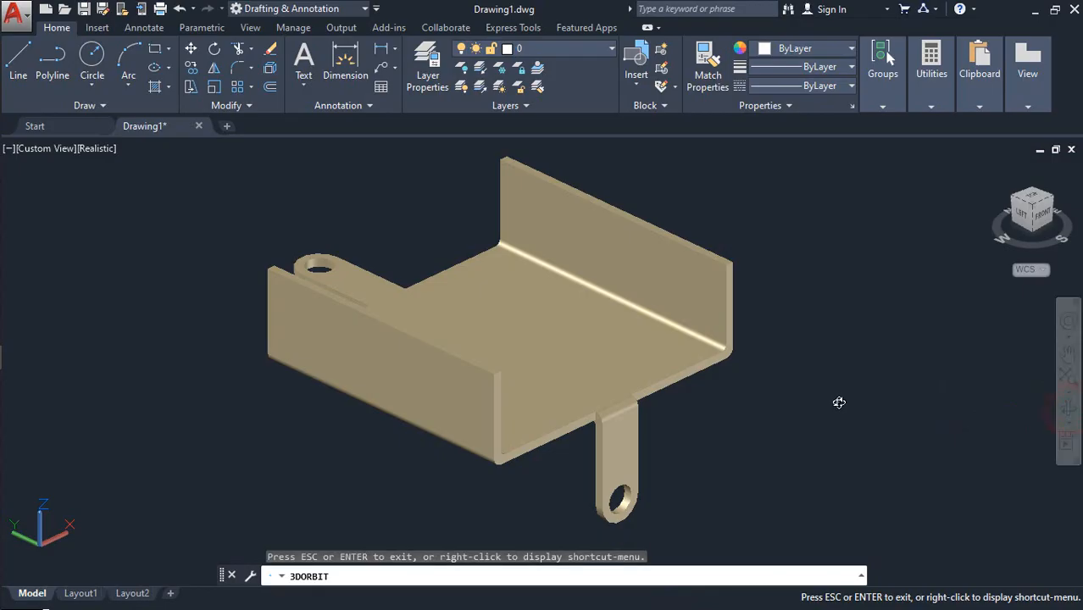